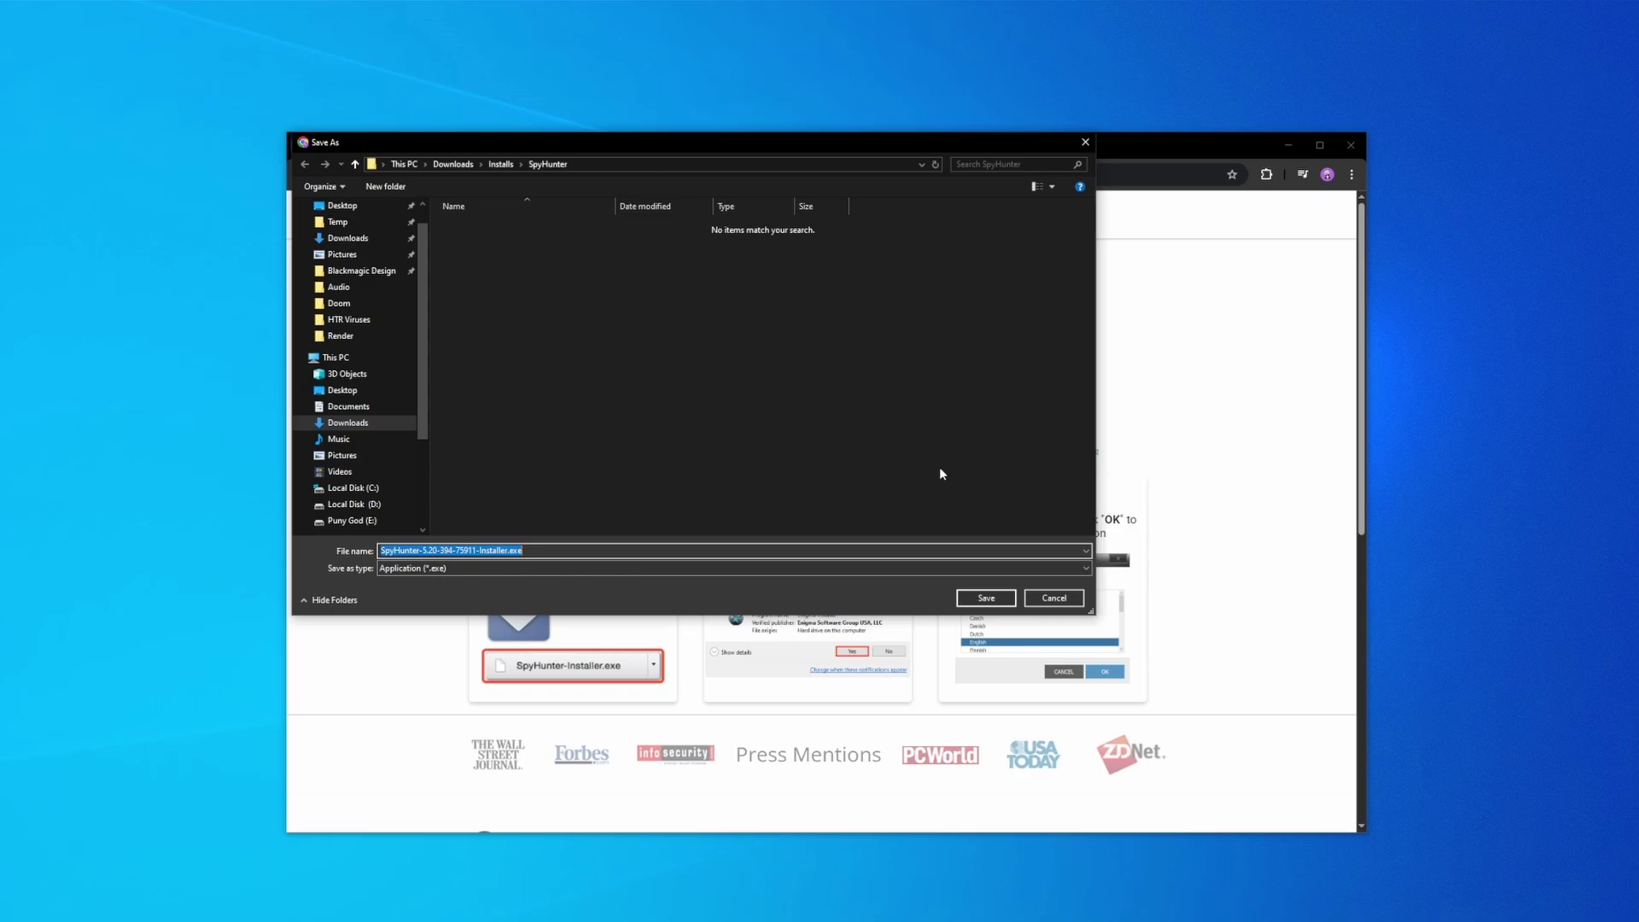
- Save SpyHunter-Installer.exe, launch it from Chrome's downloads list and continue the installation
left_click(981, 597)
left_click(1278, 175)
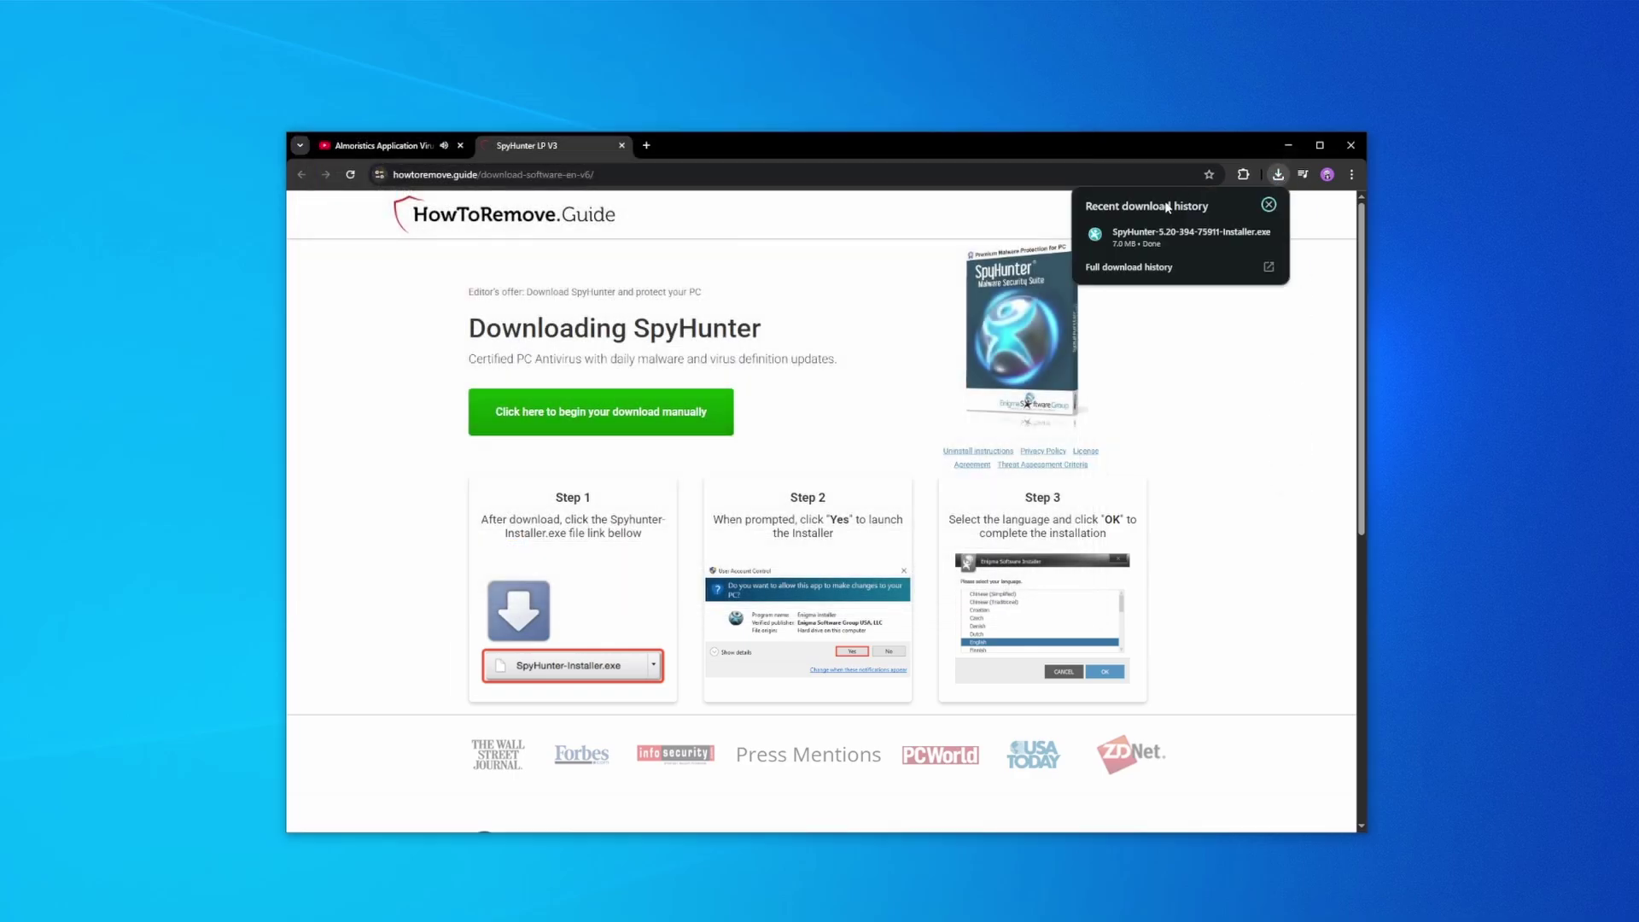
left_click(1178, 212)
left_click(973, 591)
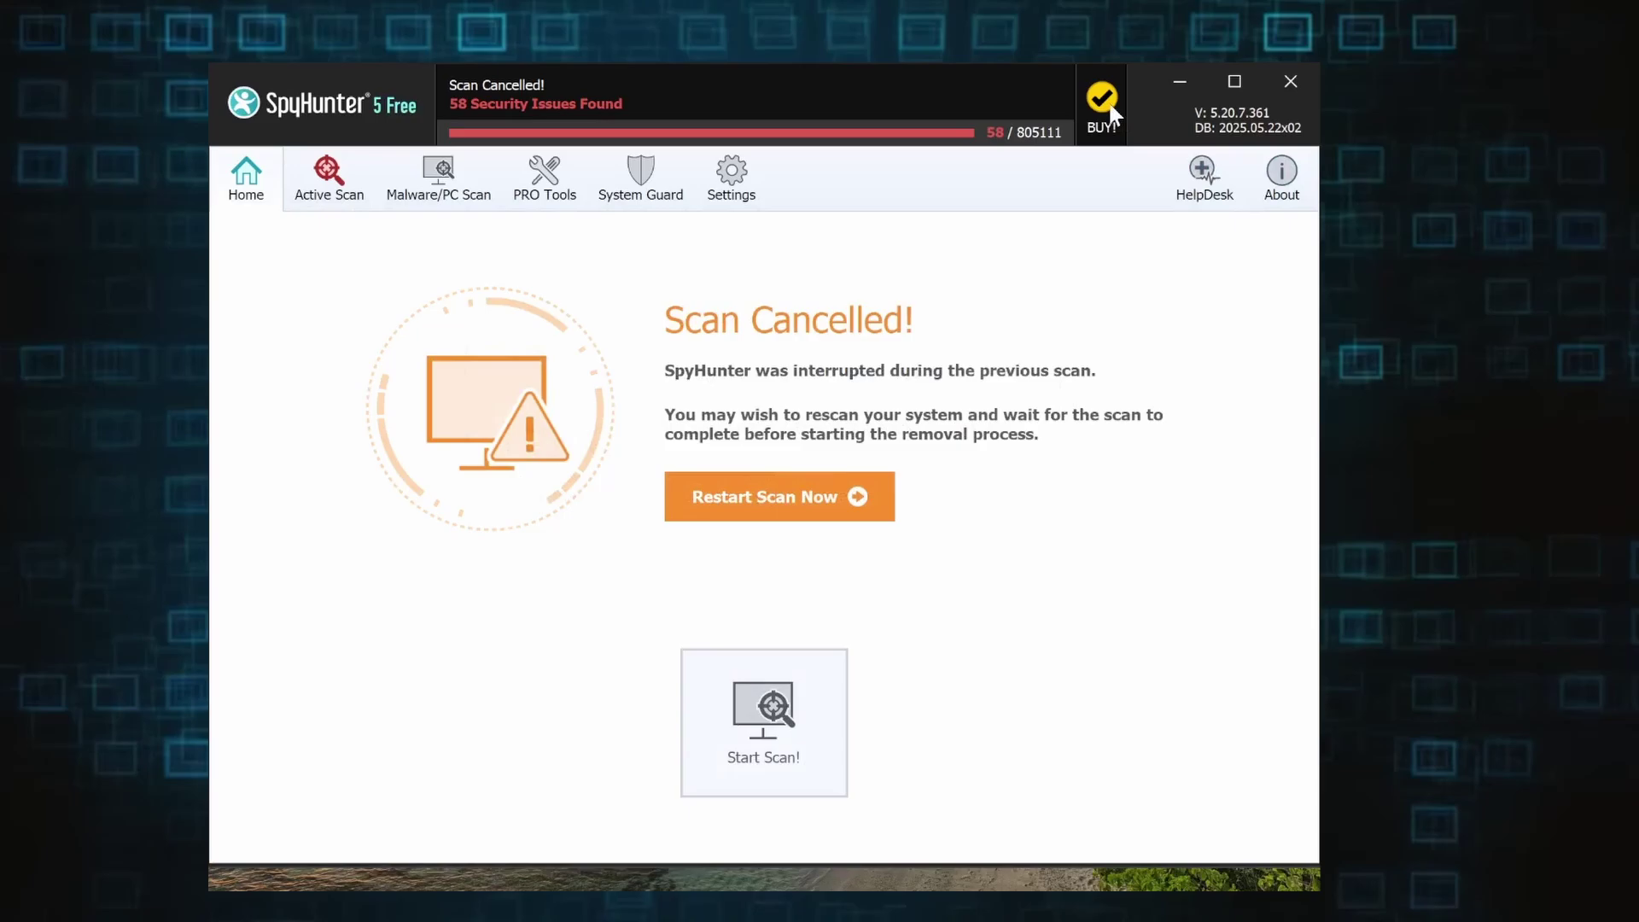
- Choose the SpyHunter 7-day free trial and start entering the email address in the payment form
left_click(1108, 111)
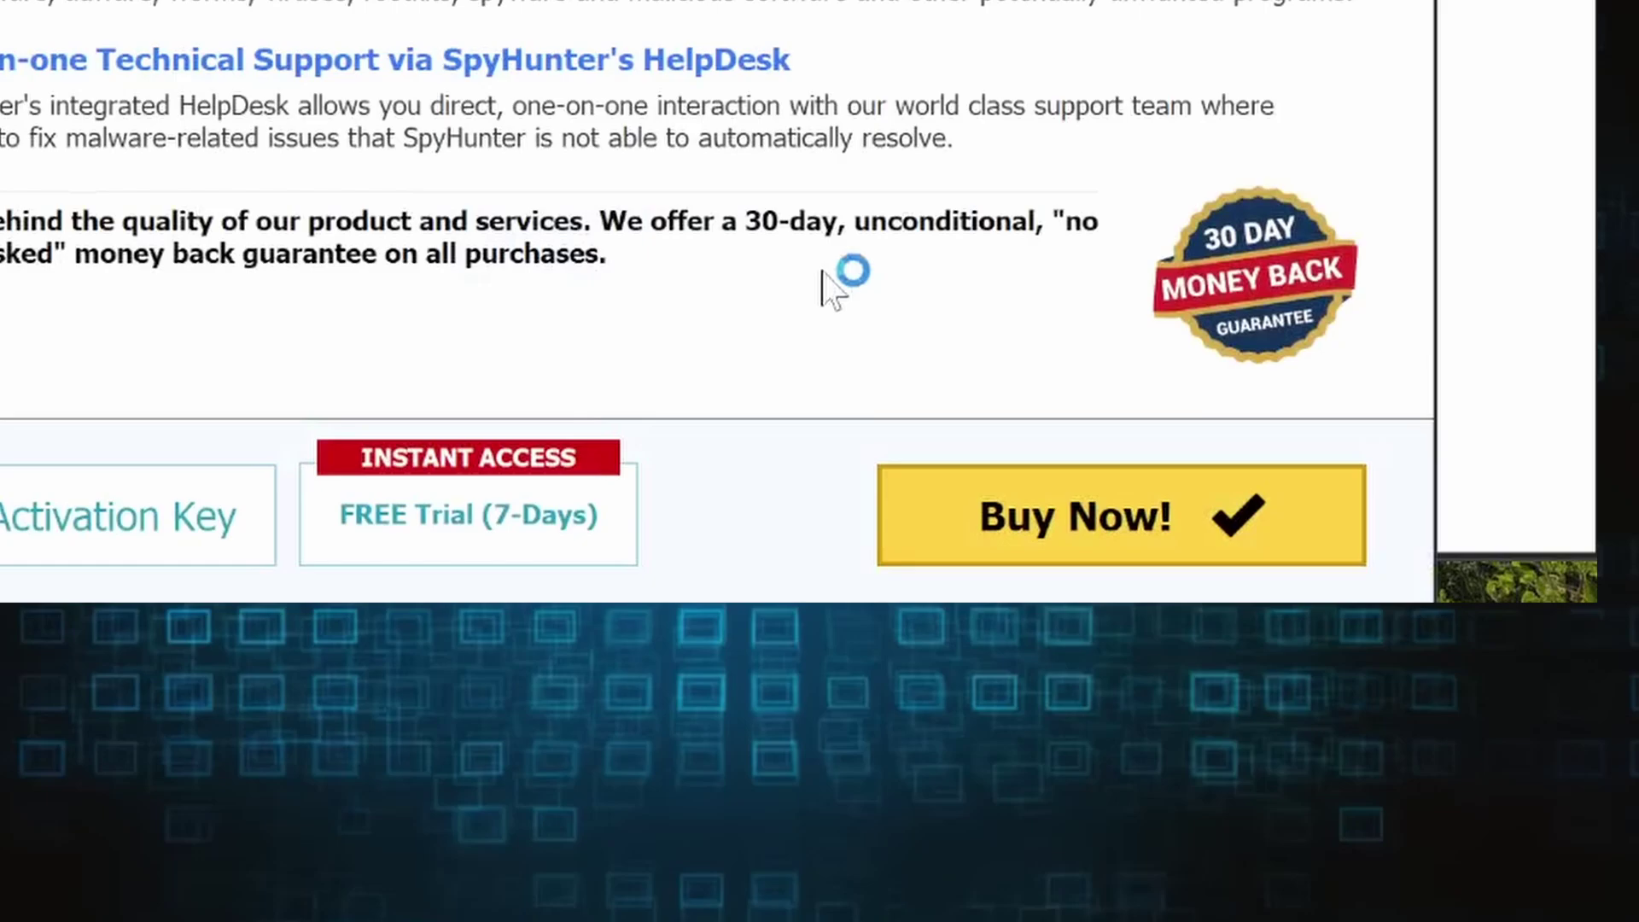
left_click(528, 486)
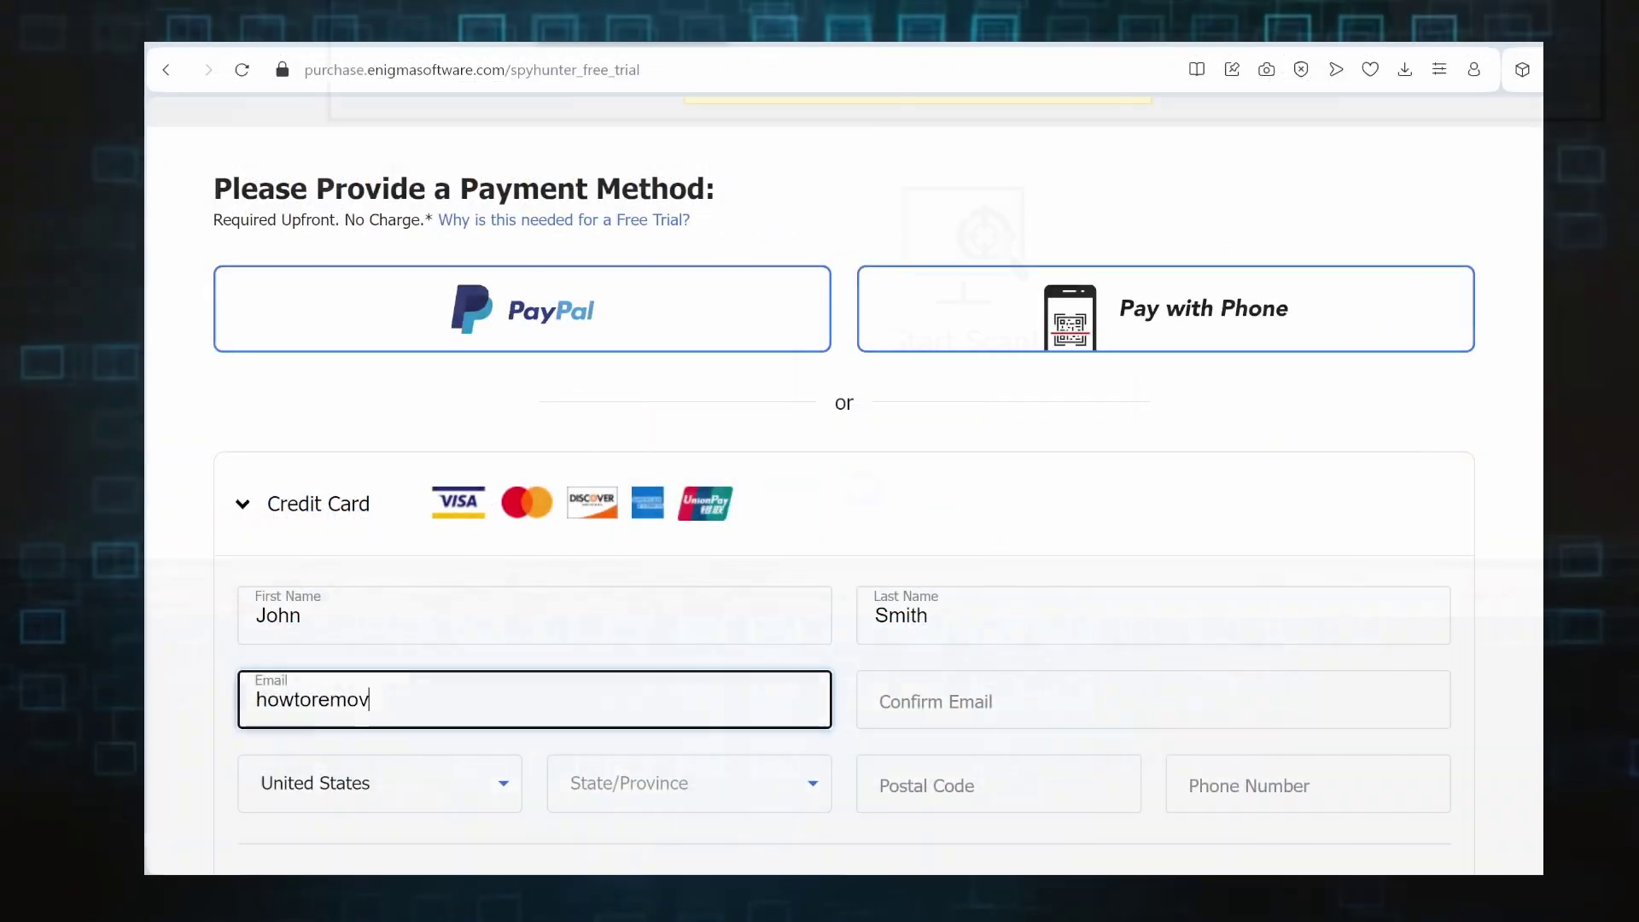
type("e")
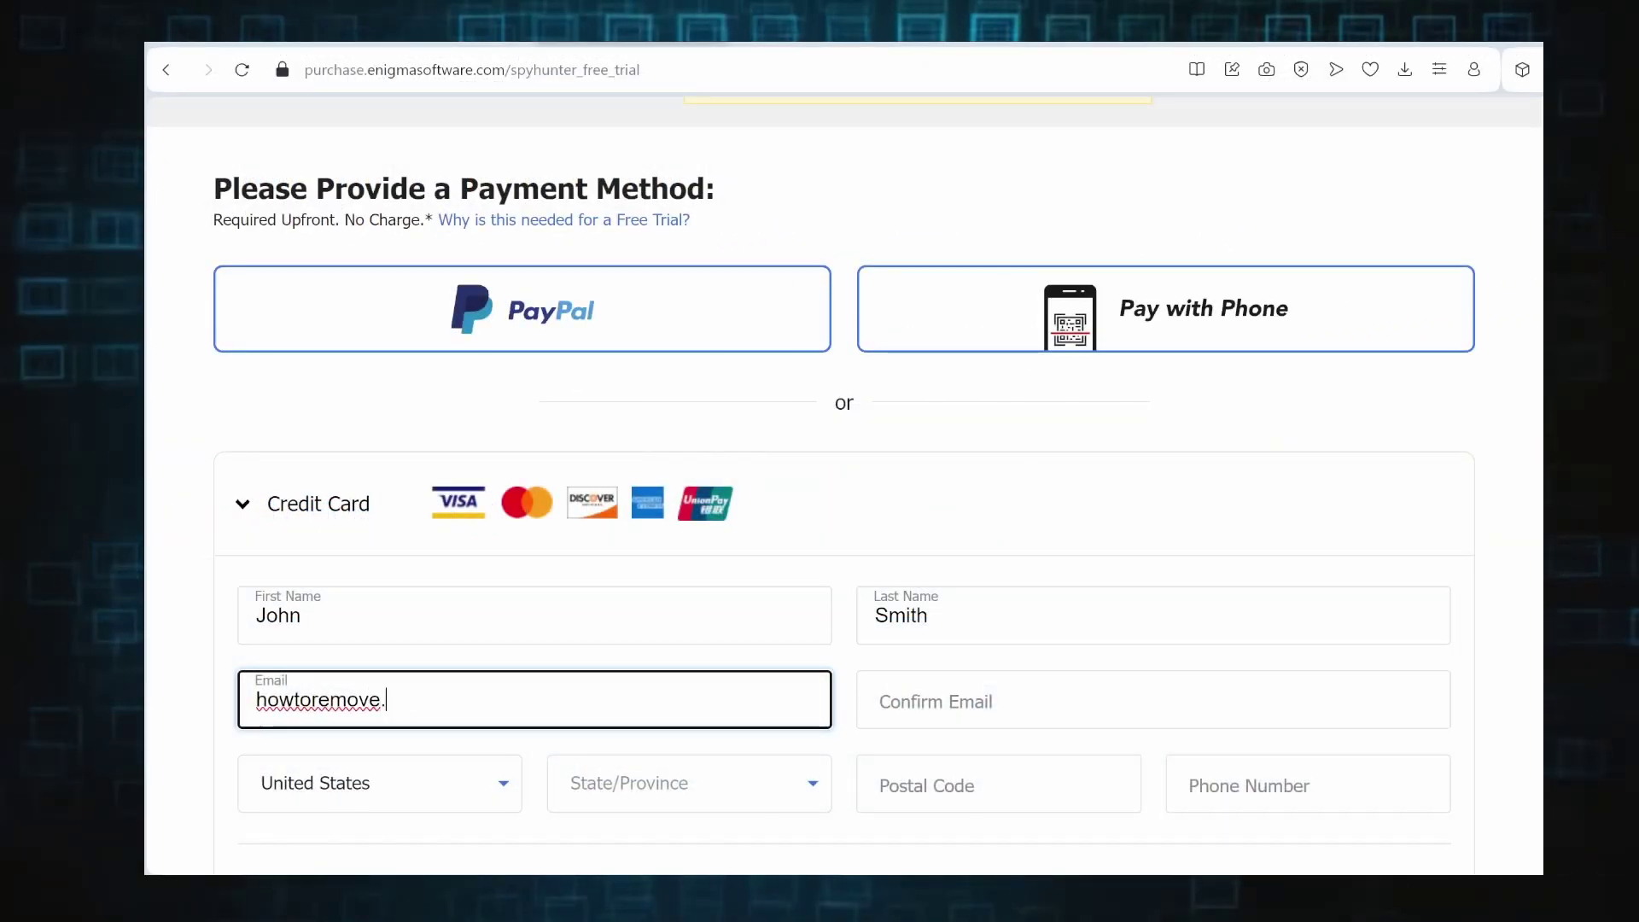
type(".guide")
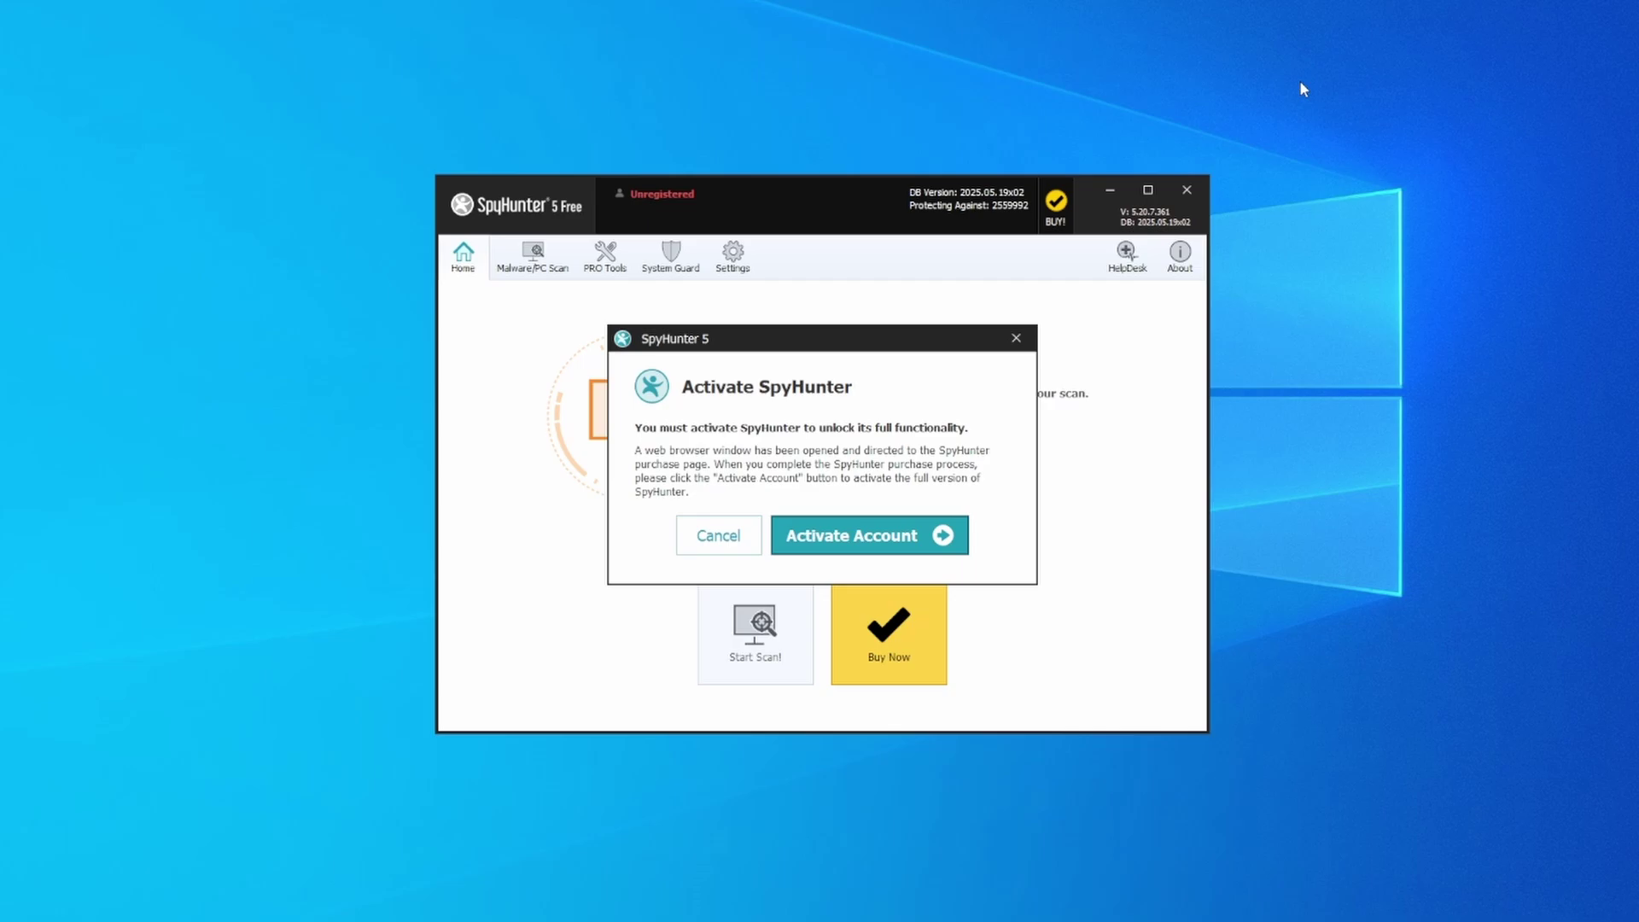
- Activate the account, apply coupon HTRG15 and scroll down to the payment method section
left_click(859, 544)
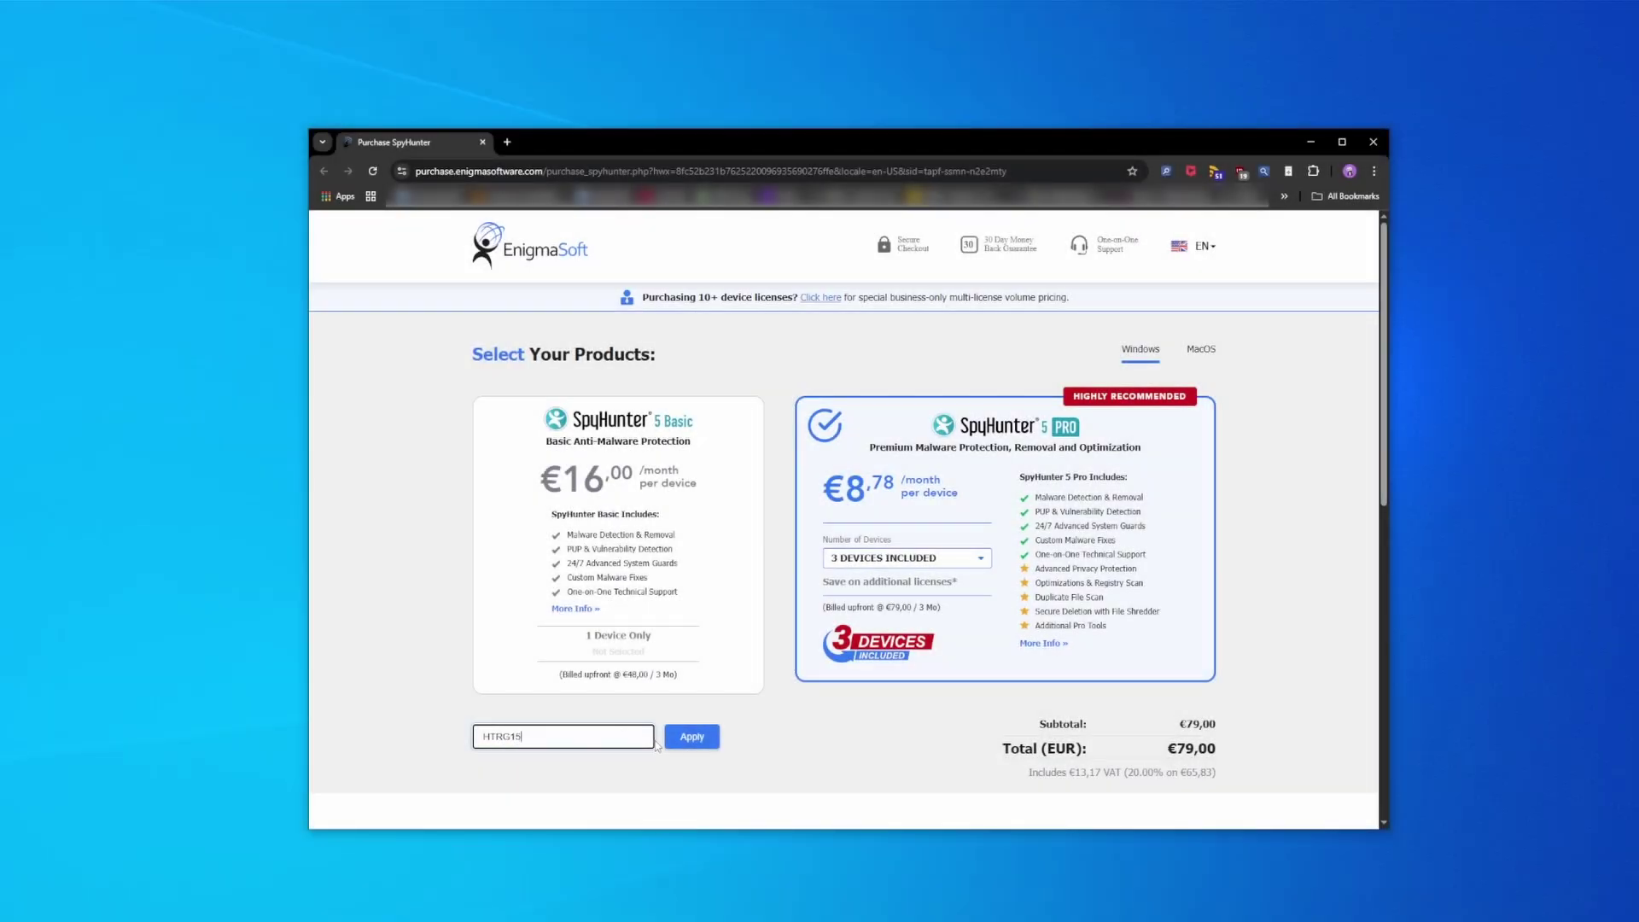
left_click(690, 736)
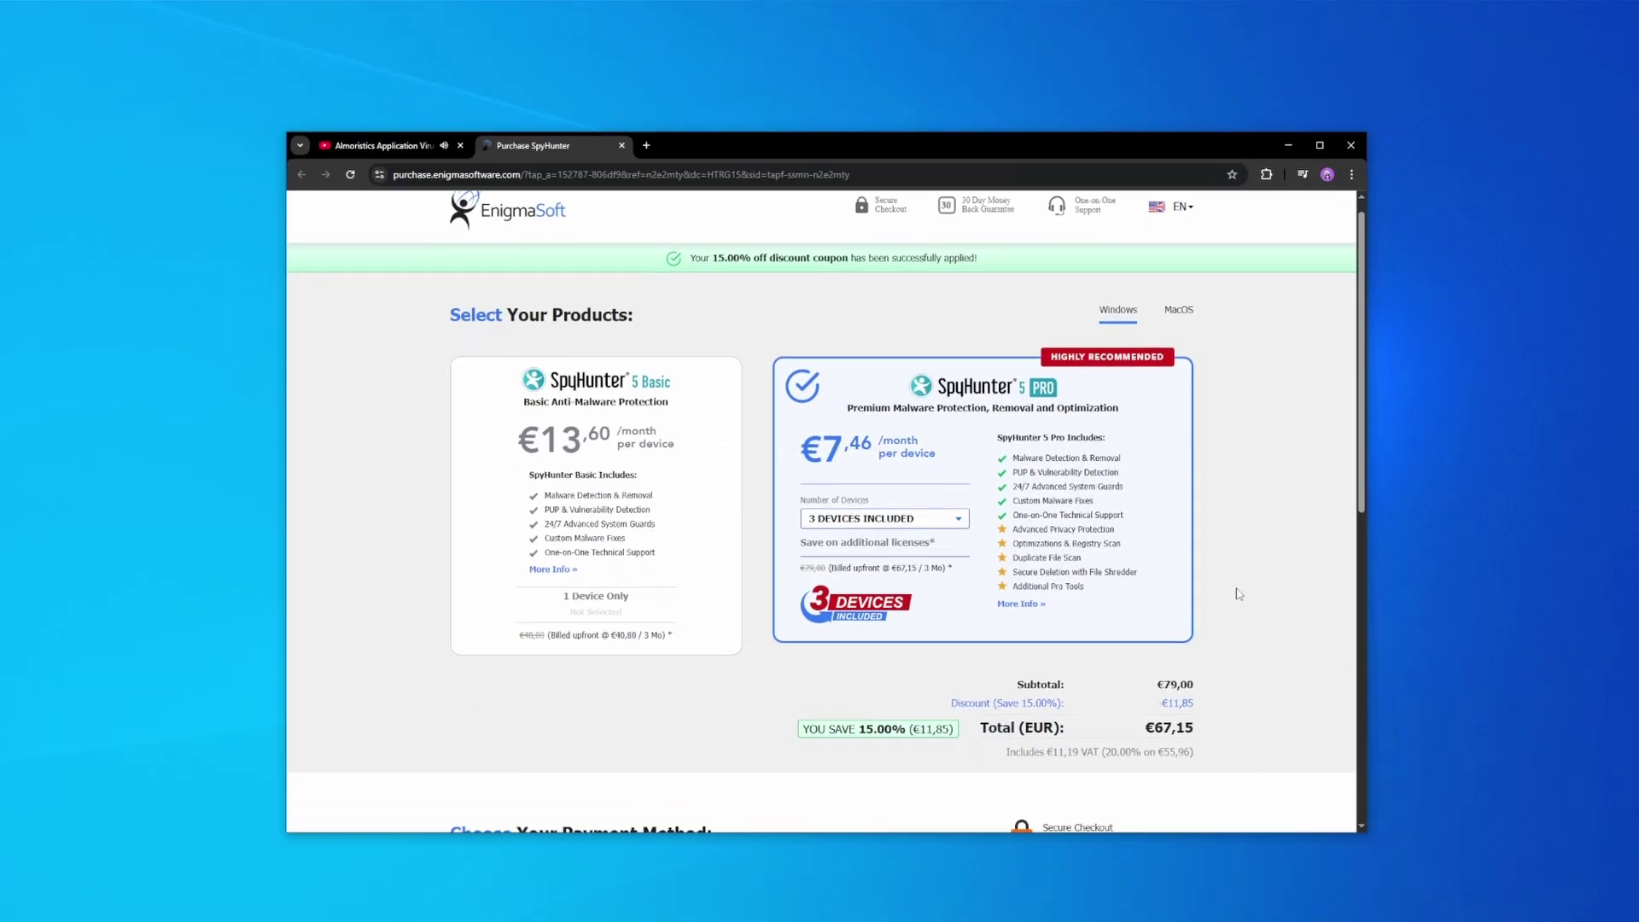
scroll(1233, 589, "down", 5)
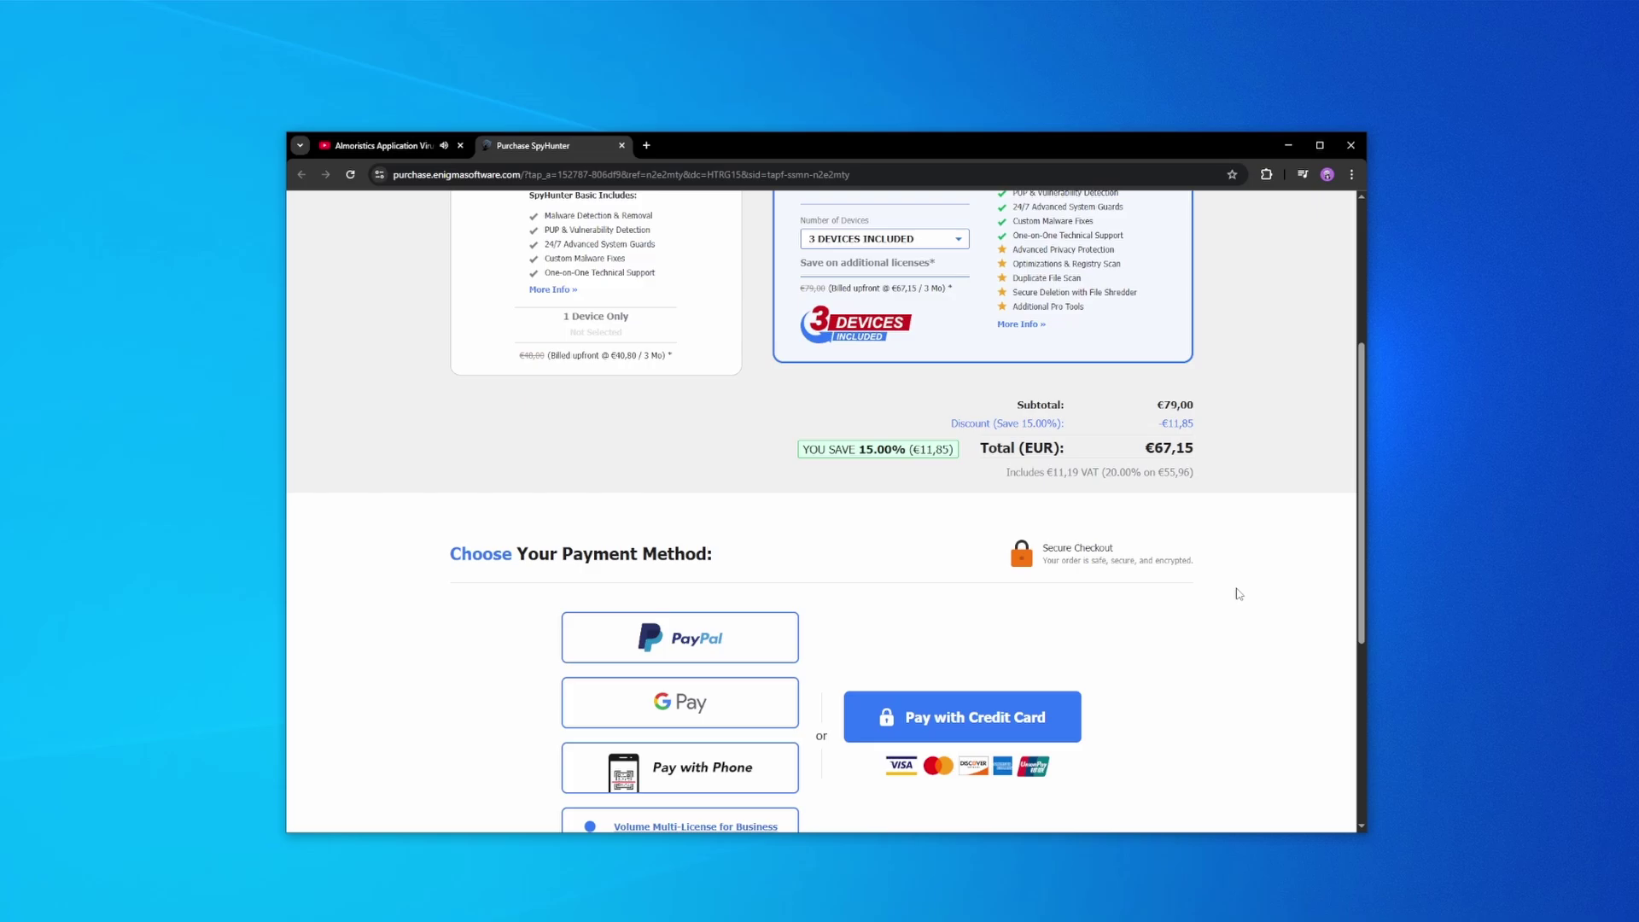
scroll(1237, 592, "down", 3)
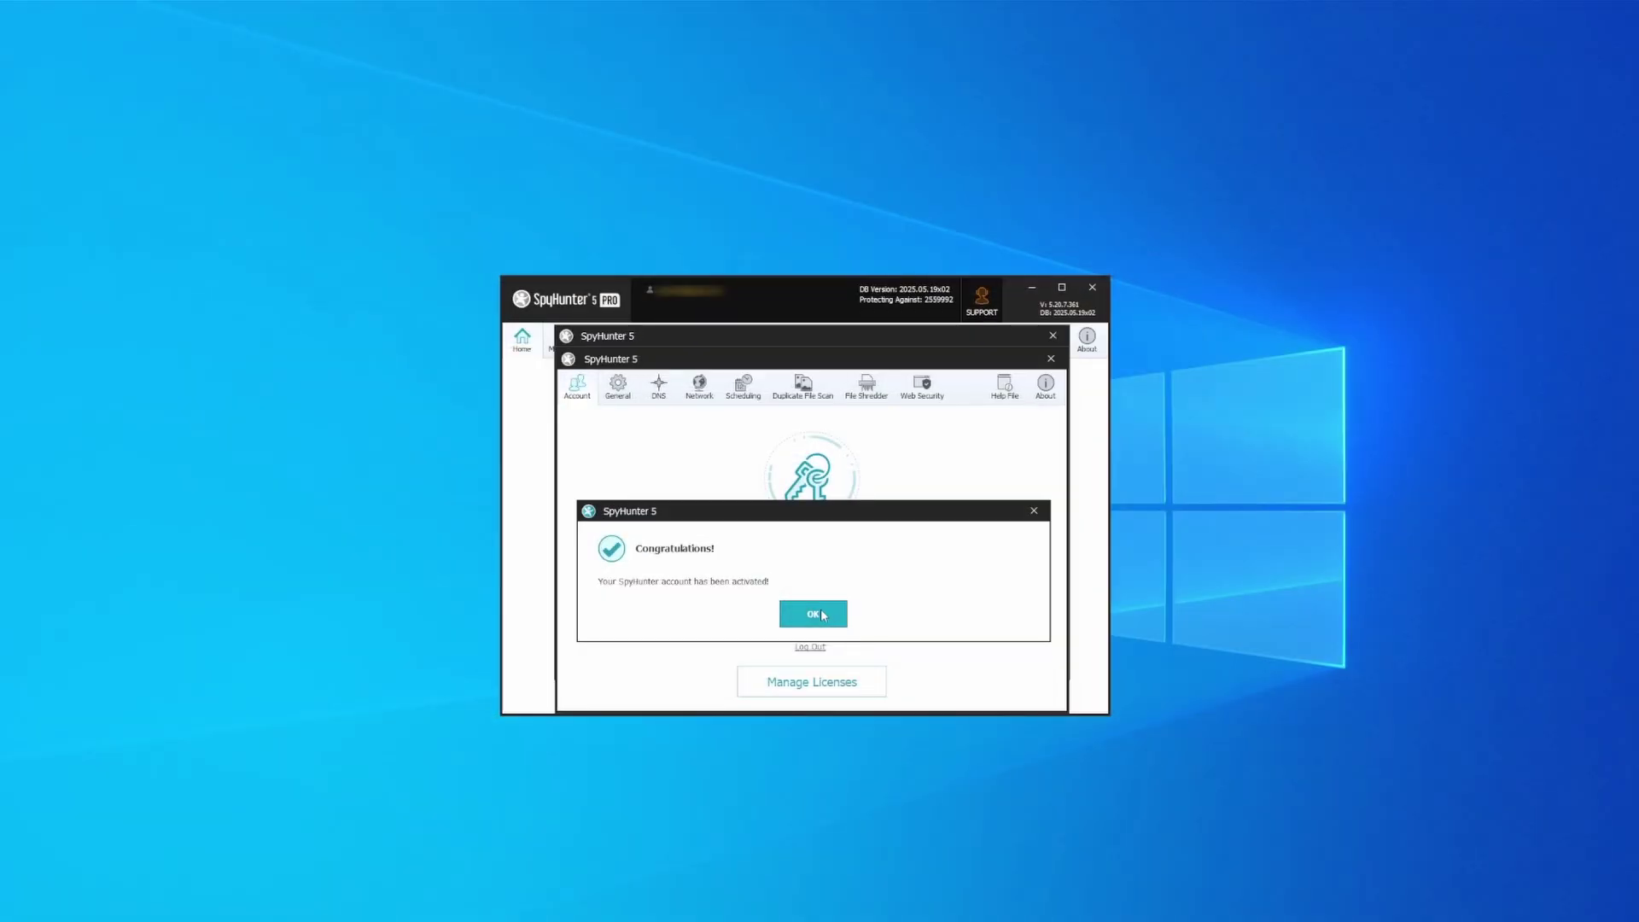
- Dismiss the activation notice, run a full scan, and apply fixes to all 33 detected objects
left_click(822, 613)
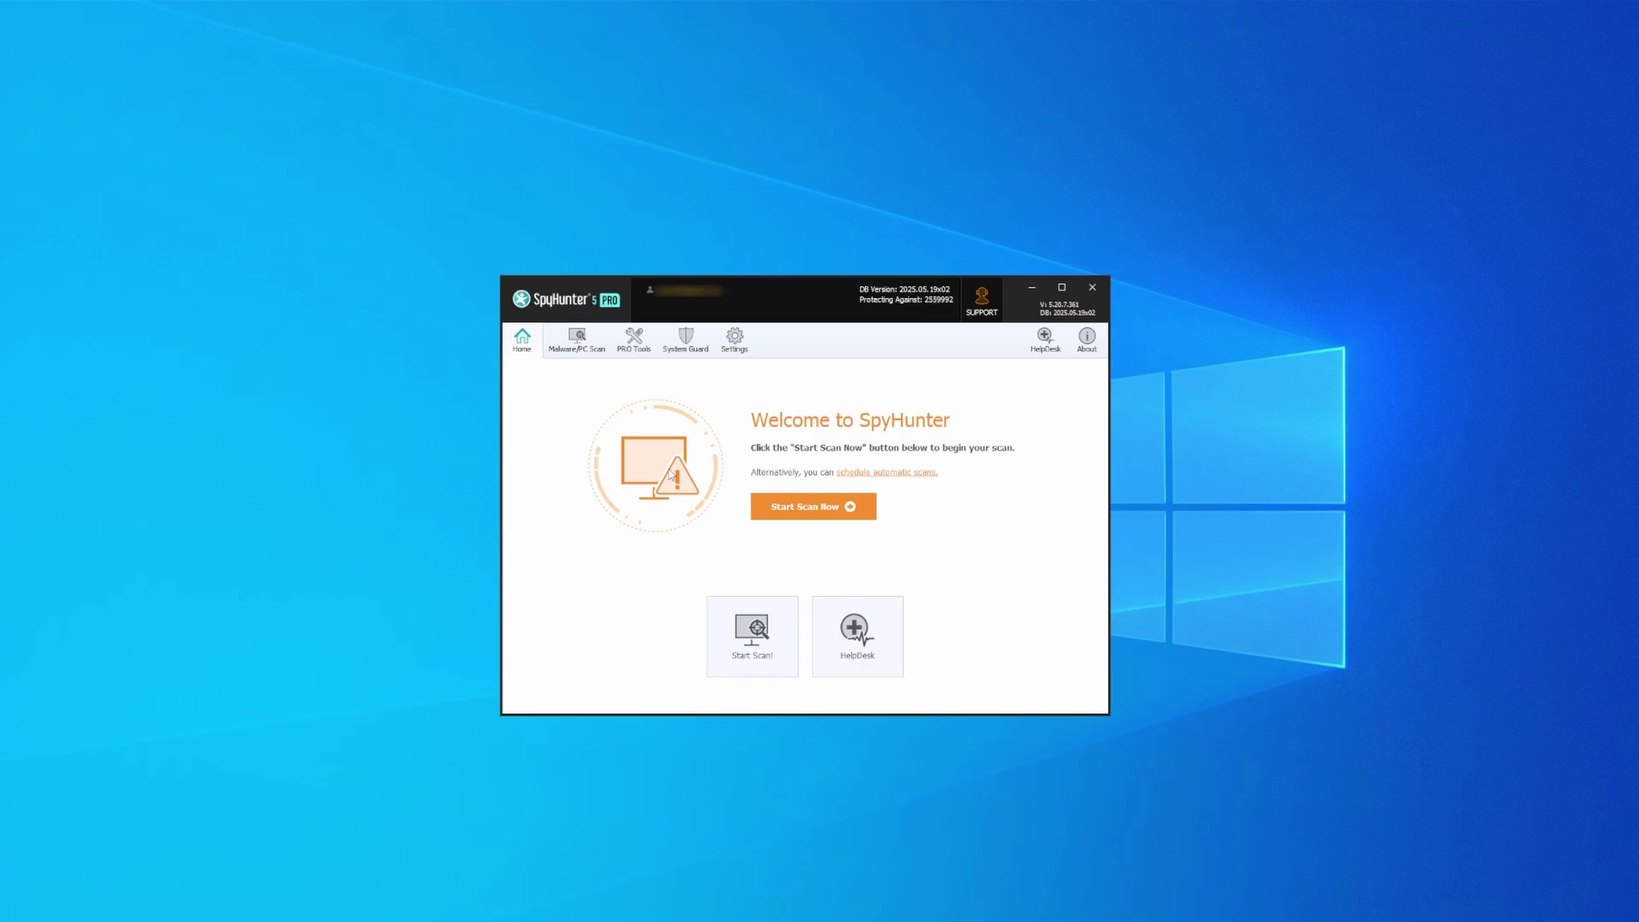
left_click(815, 510)
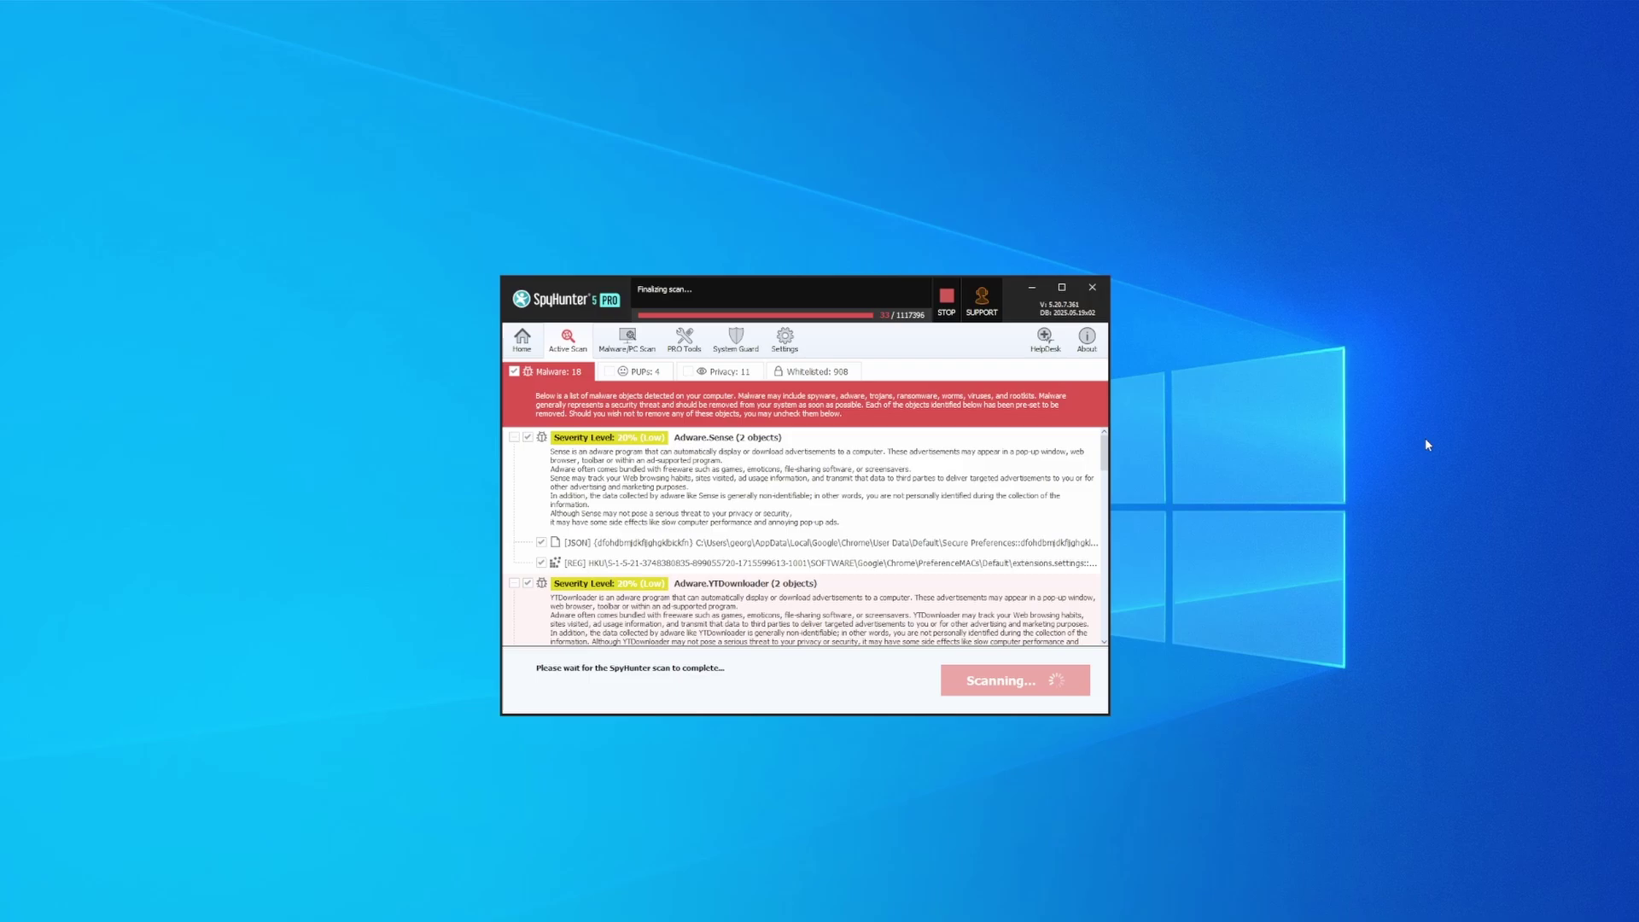
left_click(1010, 688)
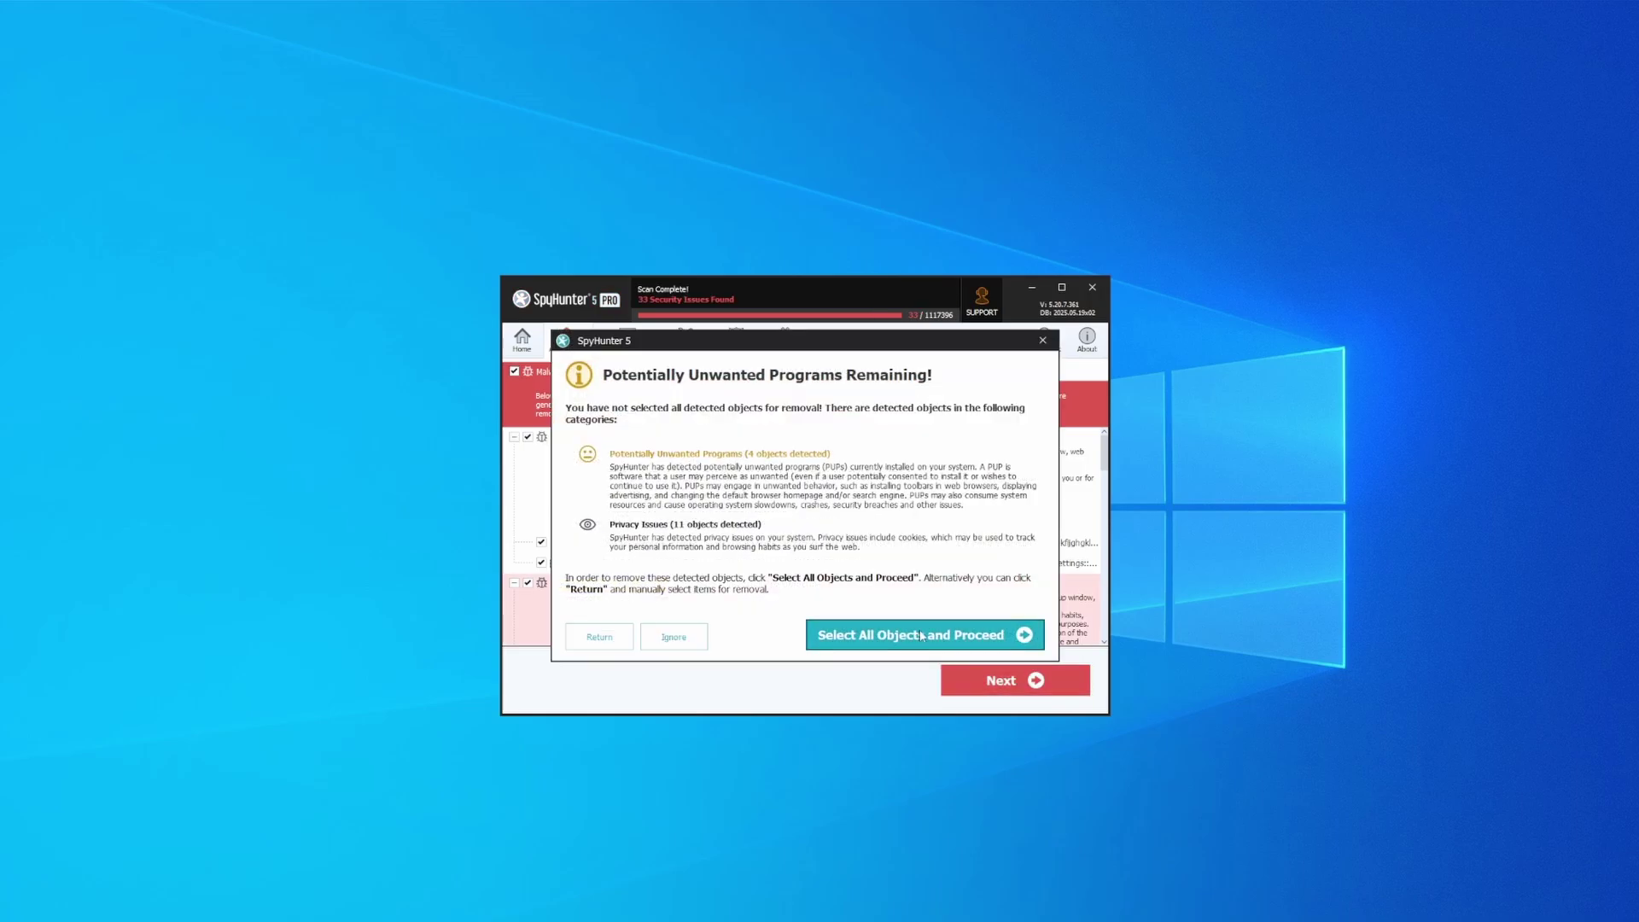
left_click(922, 635)
left_click(1029, 688)
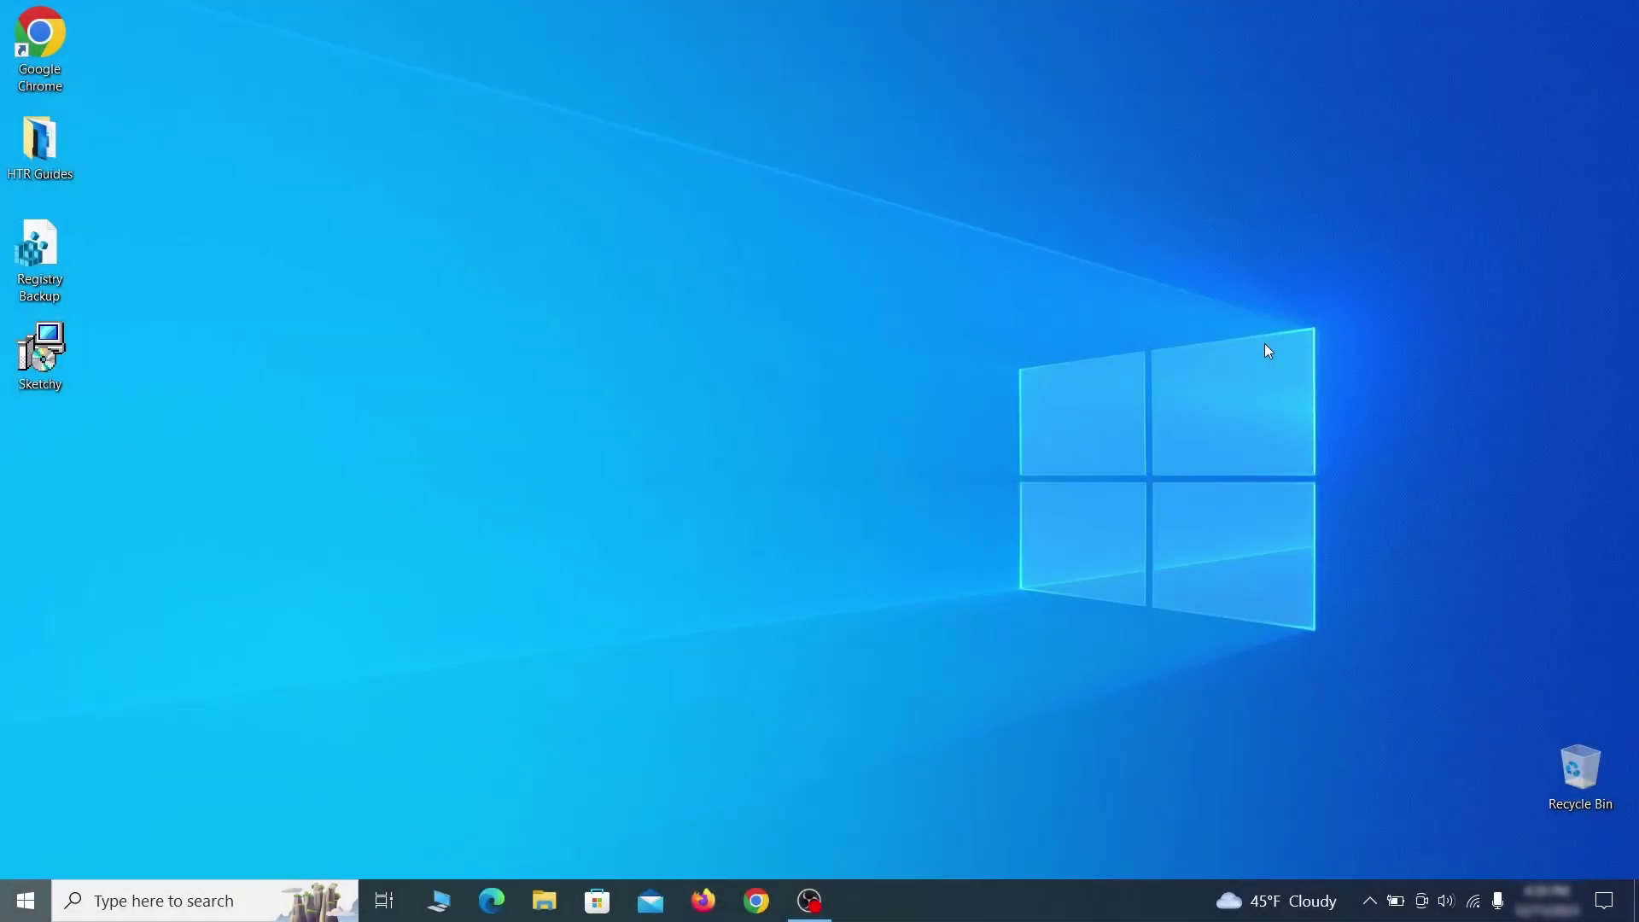
- Open Task Scheduler and inspect the suspicious task's triggers and actions in its Properties
key("super")
type("ta")
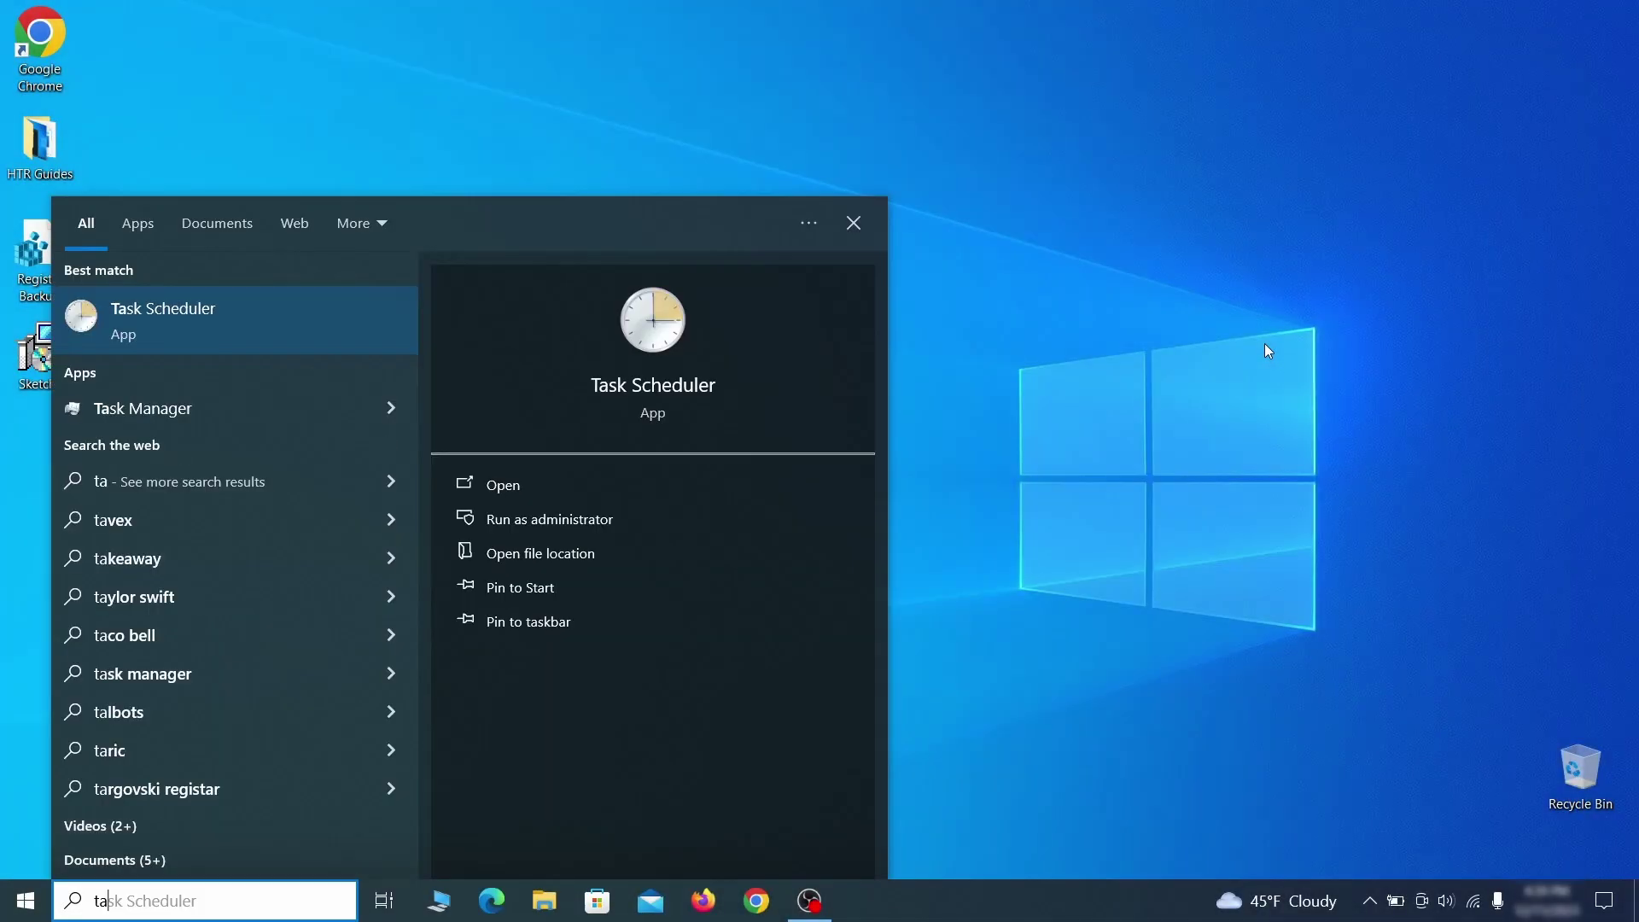
type("sk schedul")
key("Return")
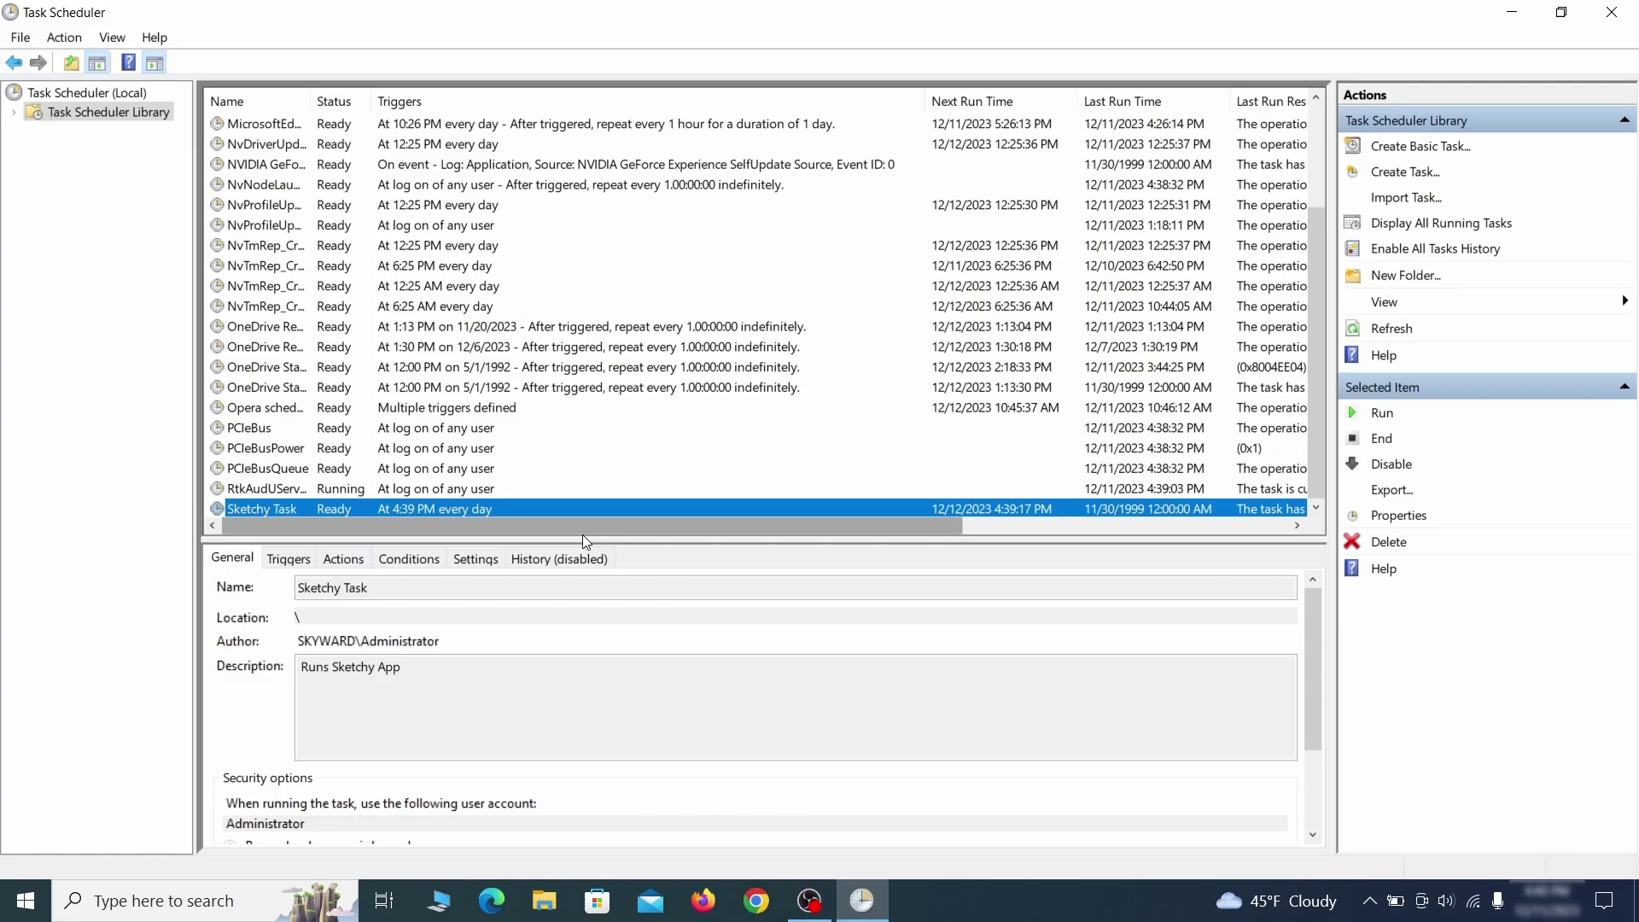
right_click(401, 512)
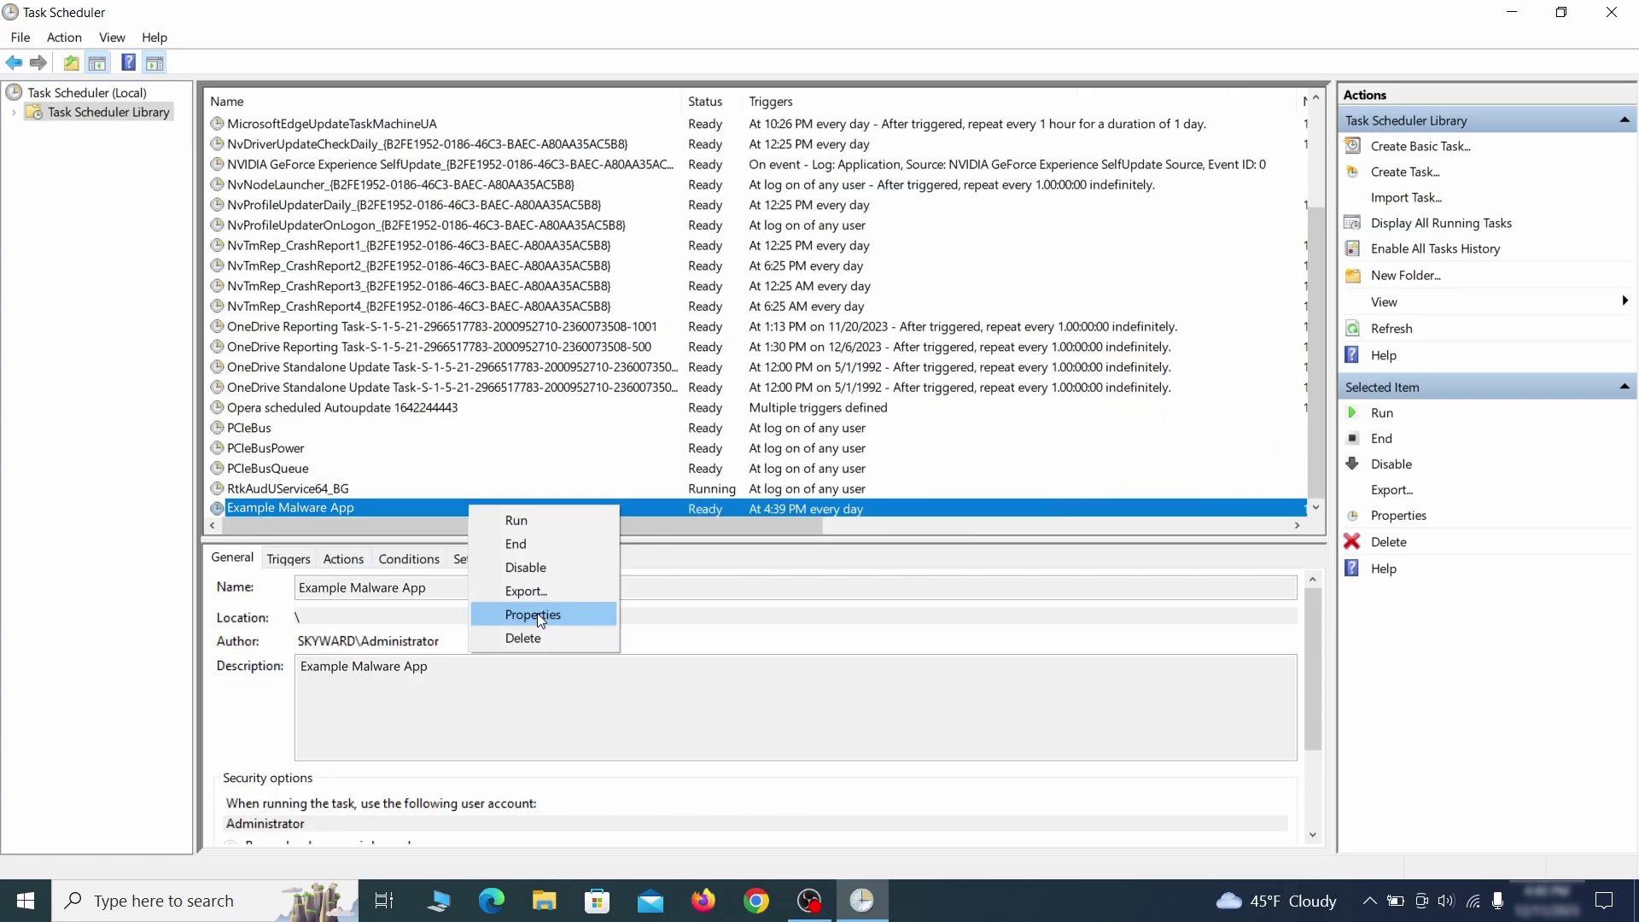
left_click(536, 613)
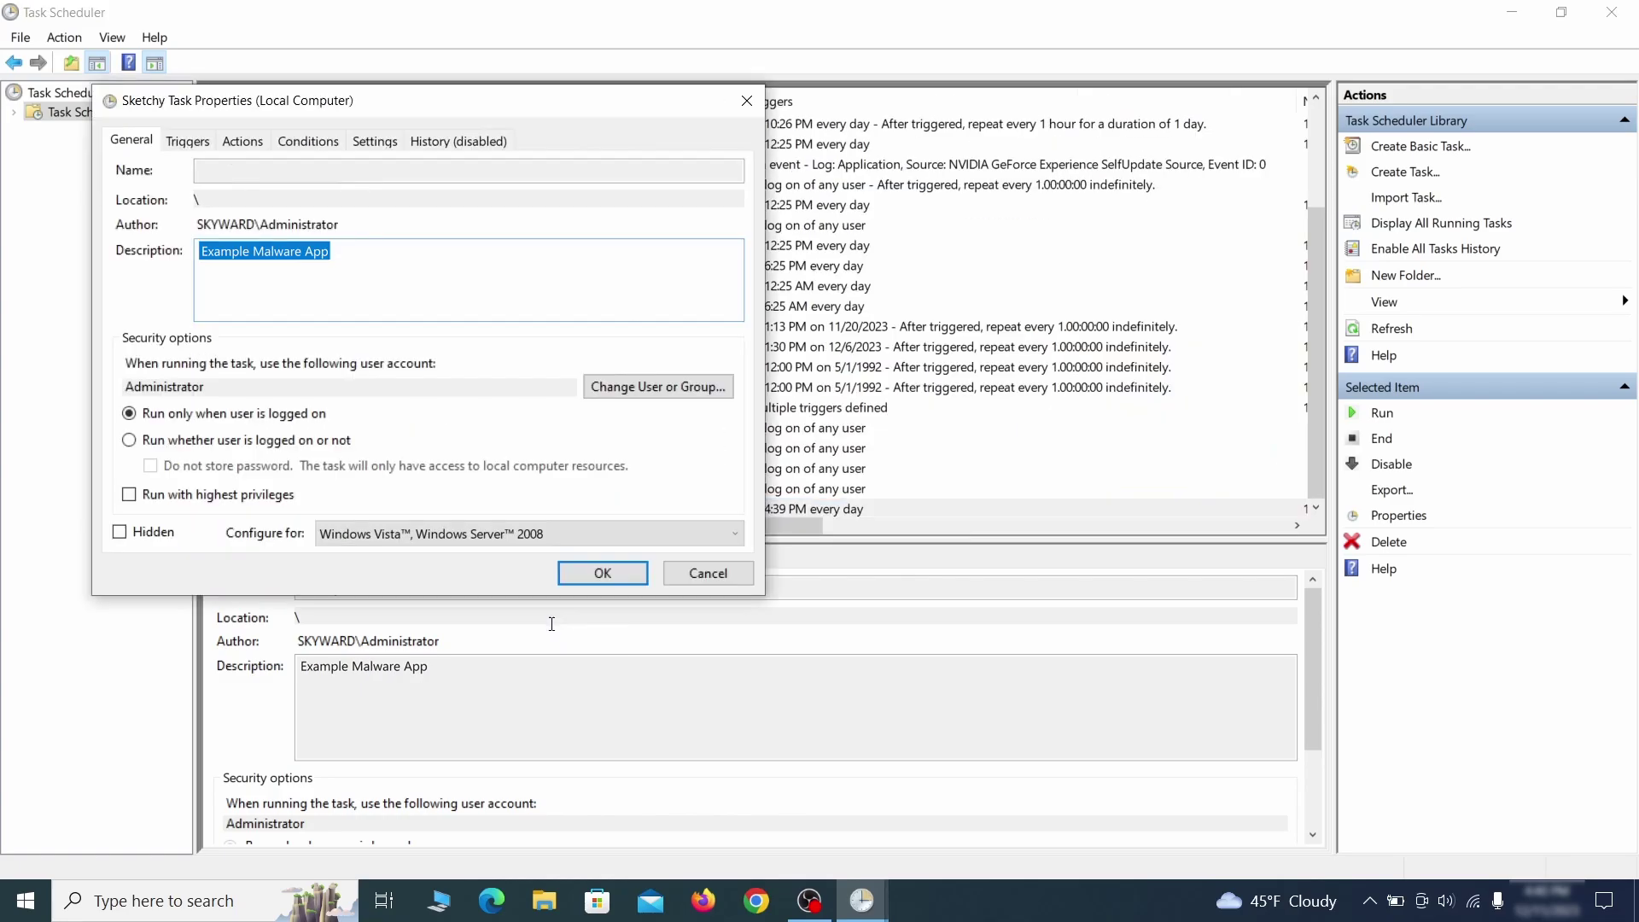
left_click(186, 141)
left_click(243, 141)
key("Escape")
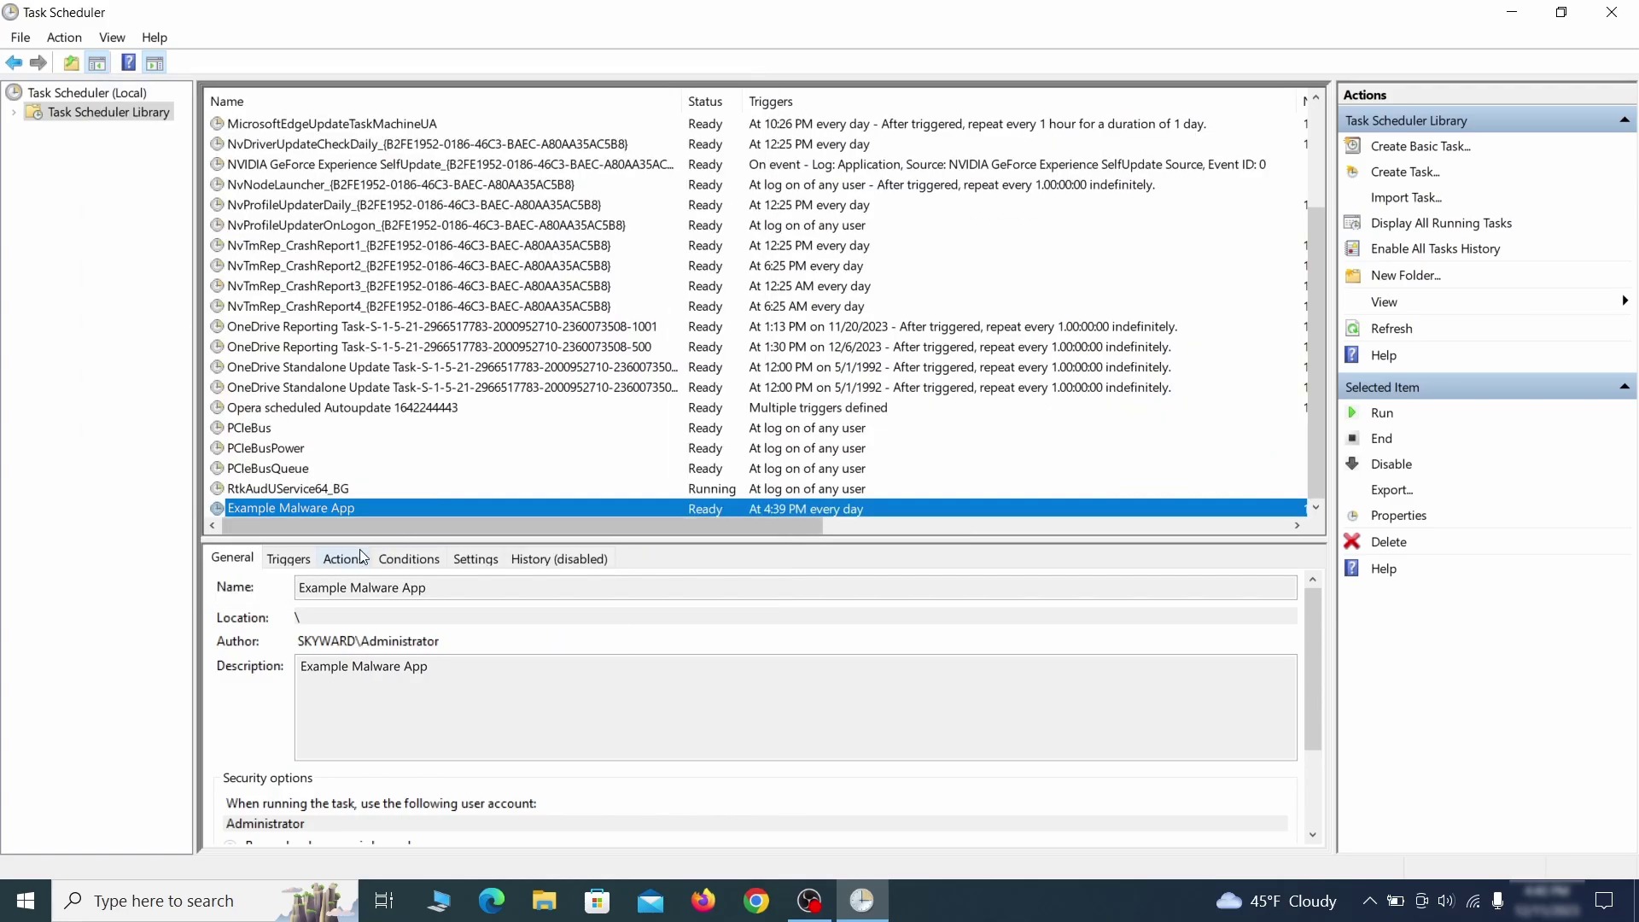
- Delete the Example Malware App task from the Task Scheduler Library
right_click(526, 507)
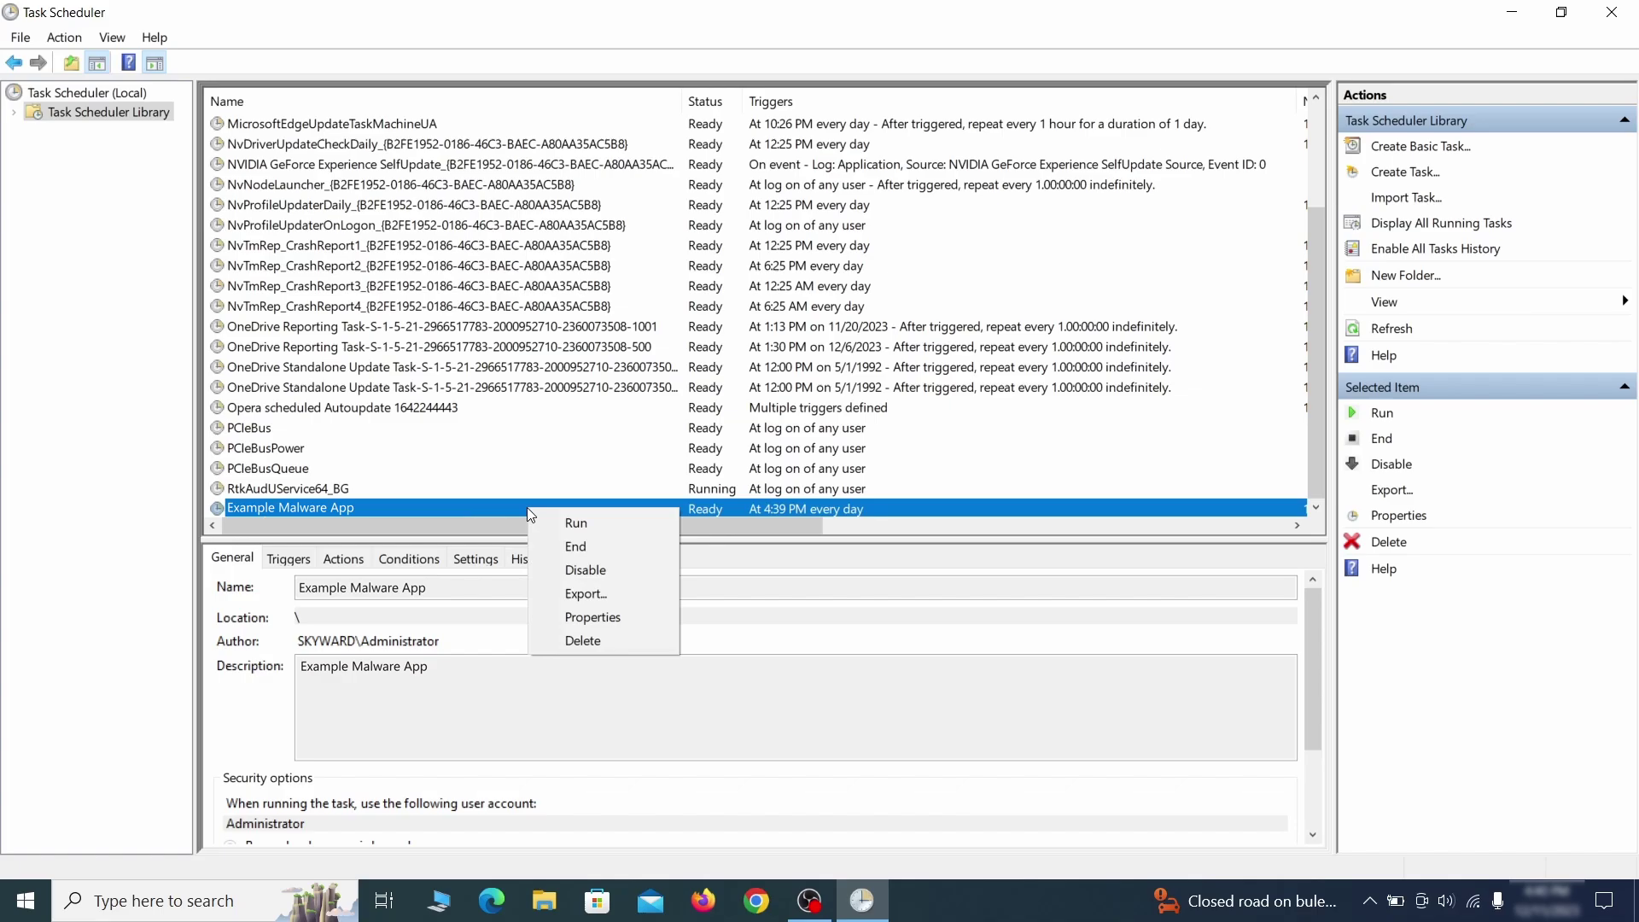
left_click(583, 641)
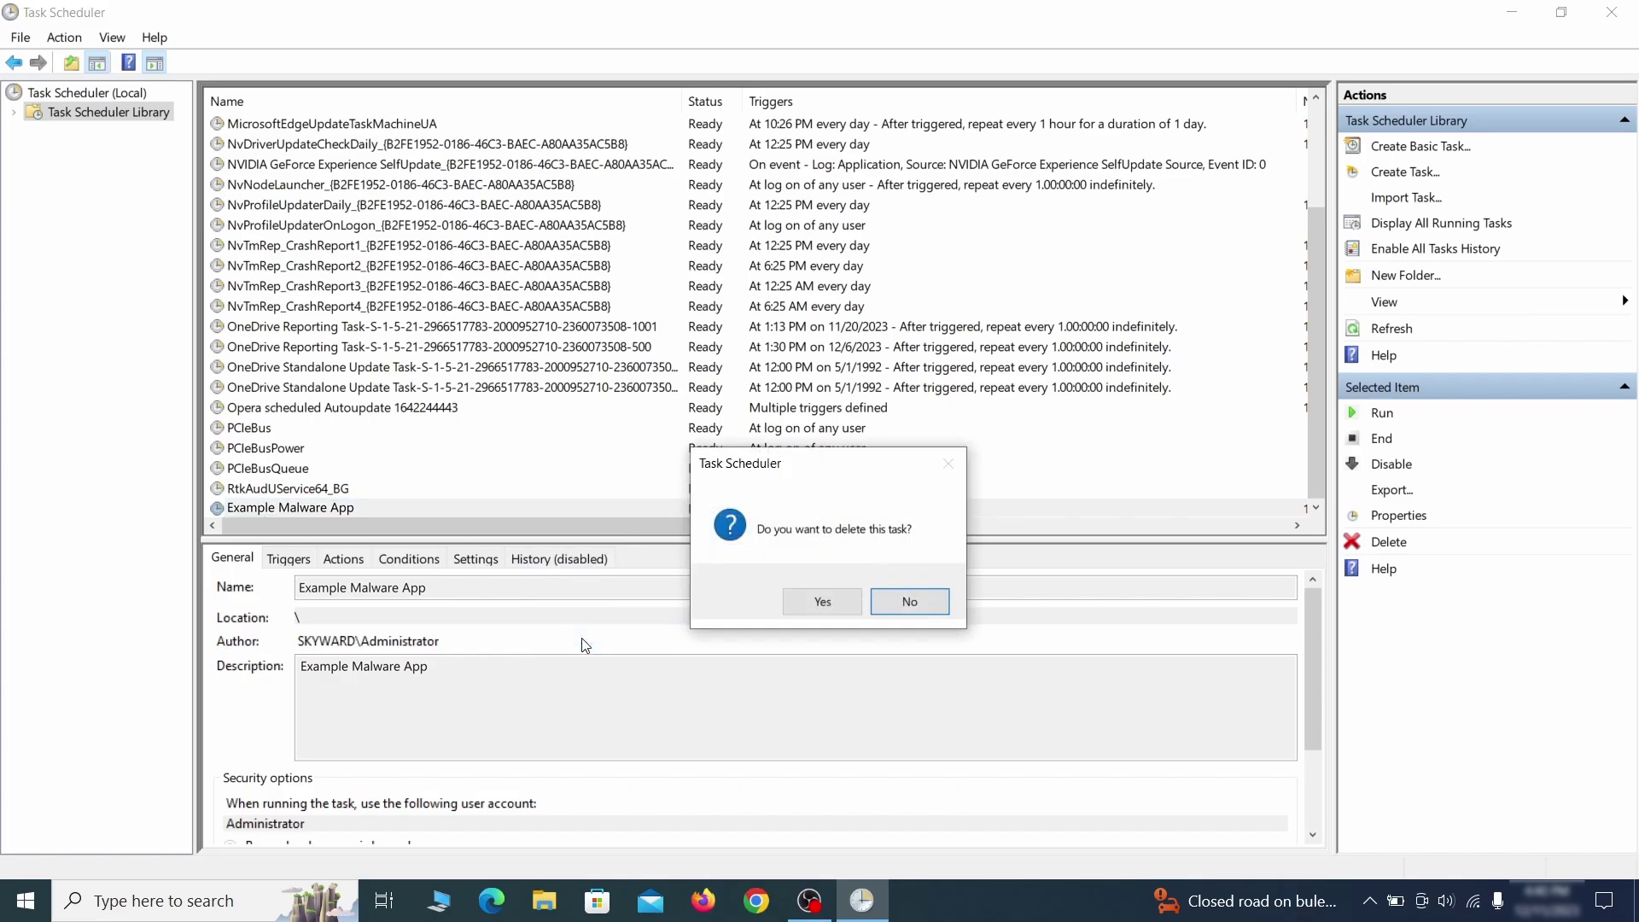
left_click(822, 601)
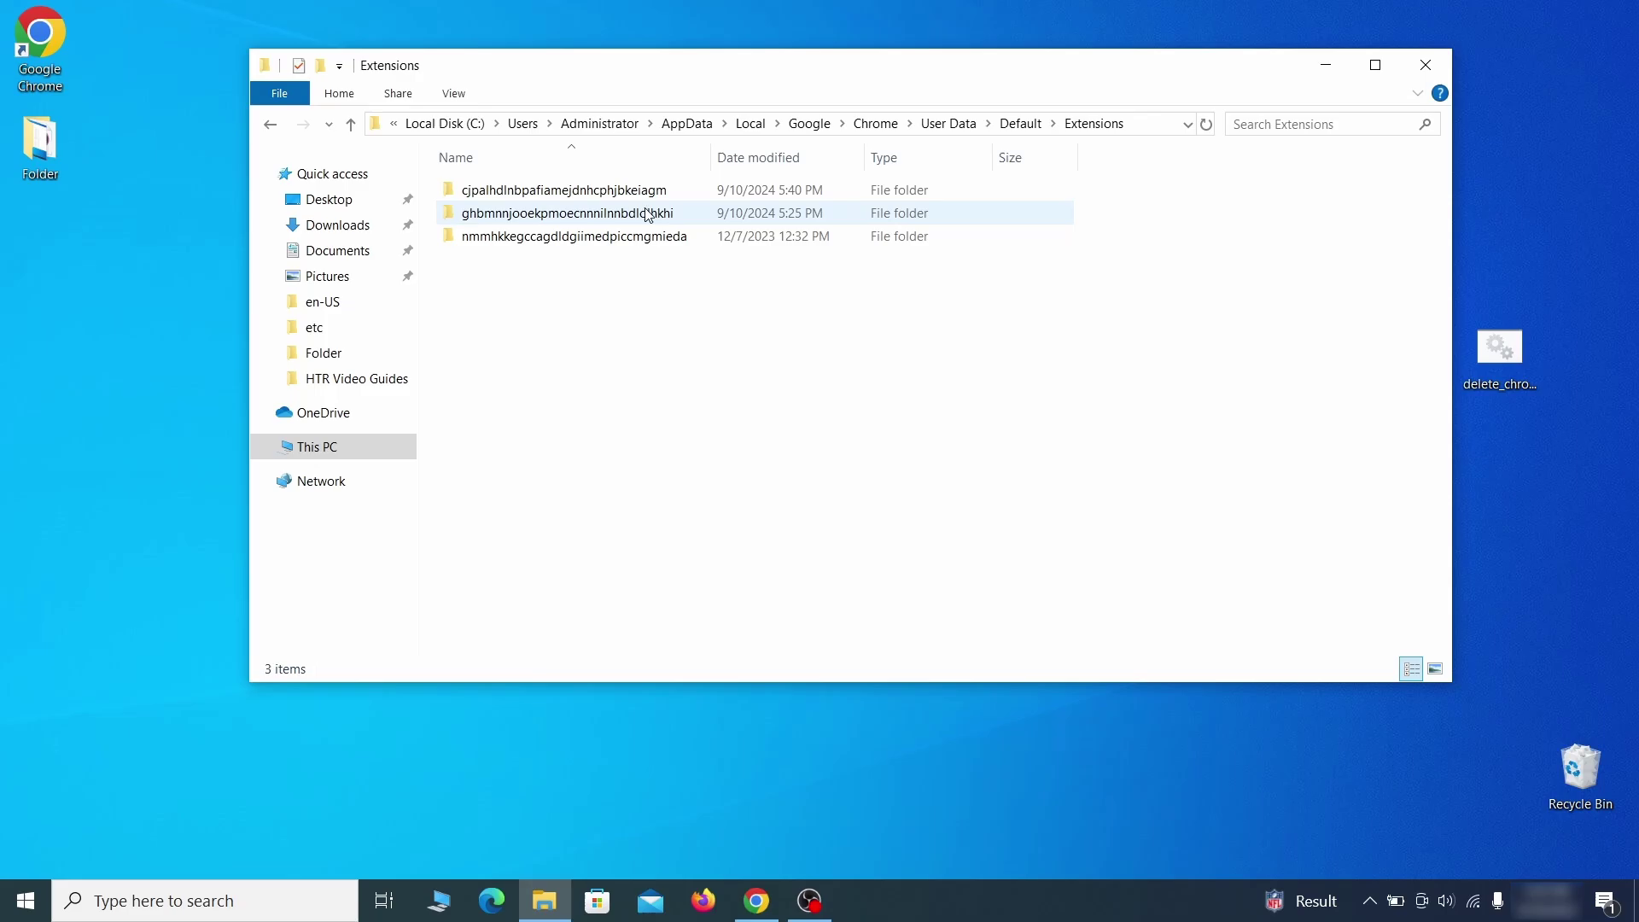
- Delete the three folders in Chrome's Extensions folder and repair the corrupted uBlock Origin extension
left_click_drag(613, 282, 678, 191)
right_click(689, 201)
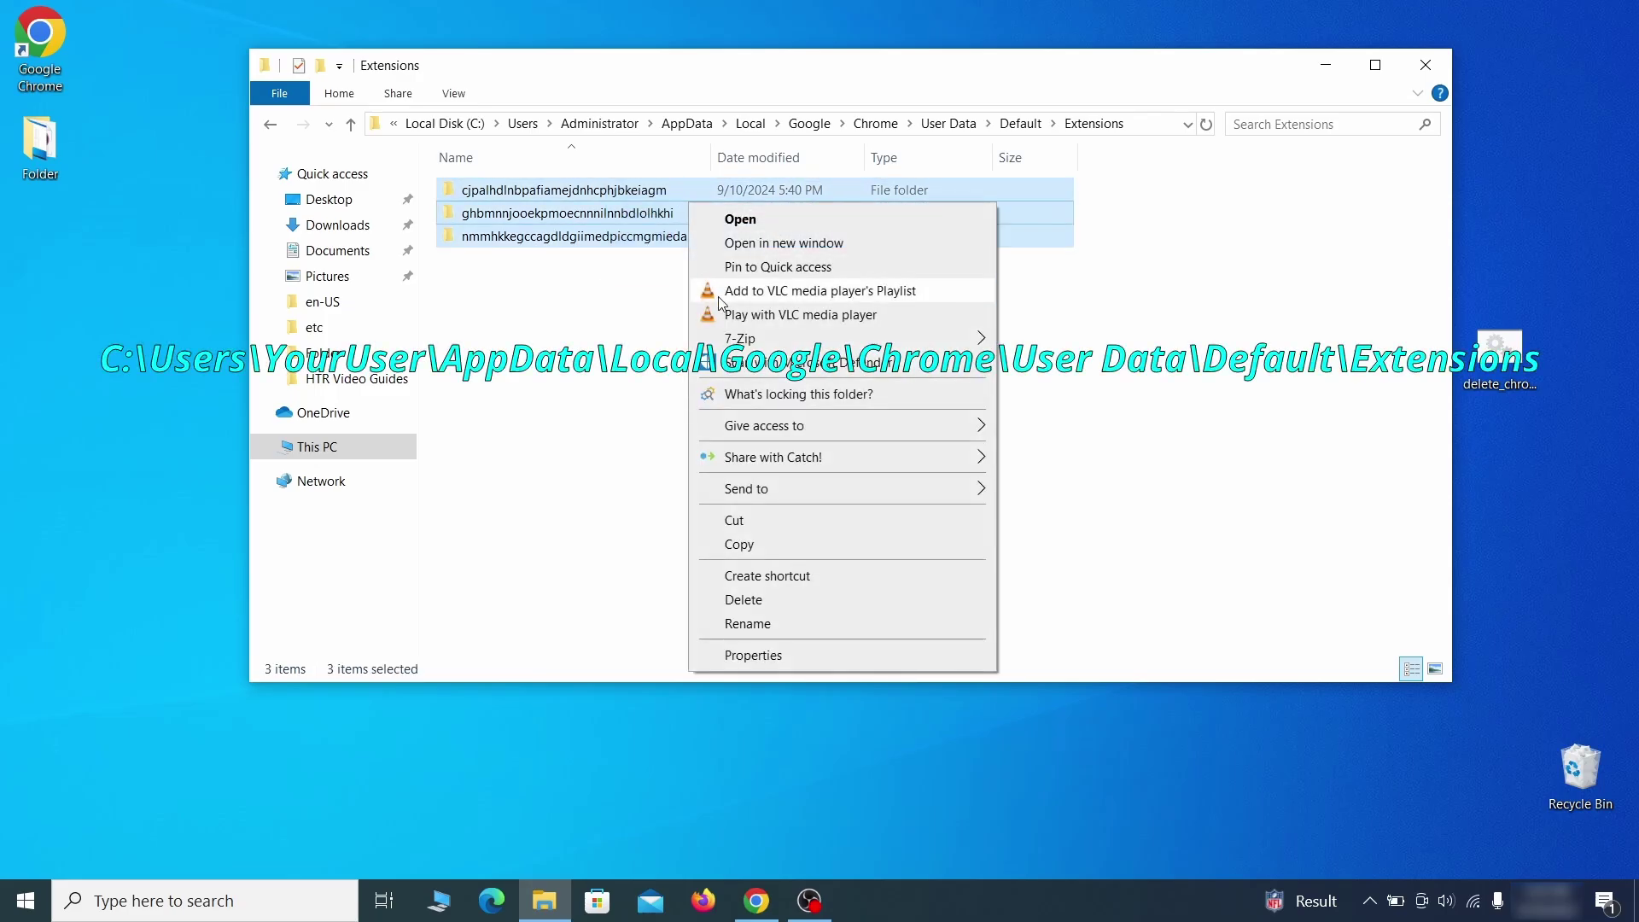
left_click(760, 602)
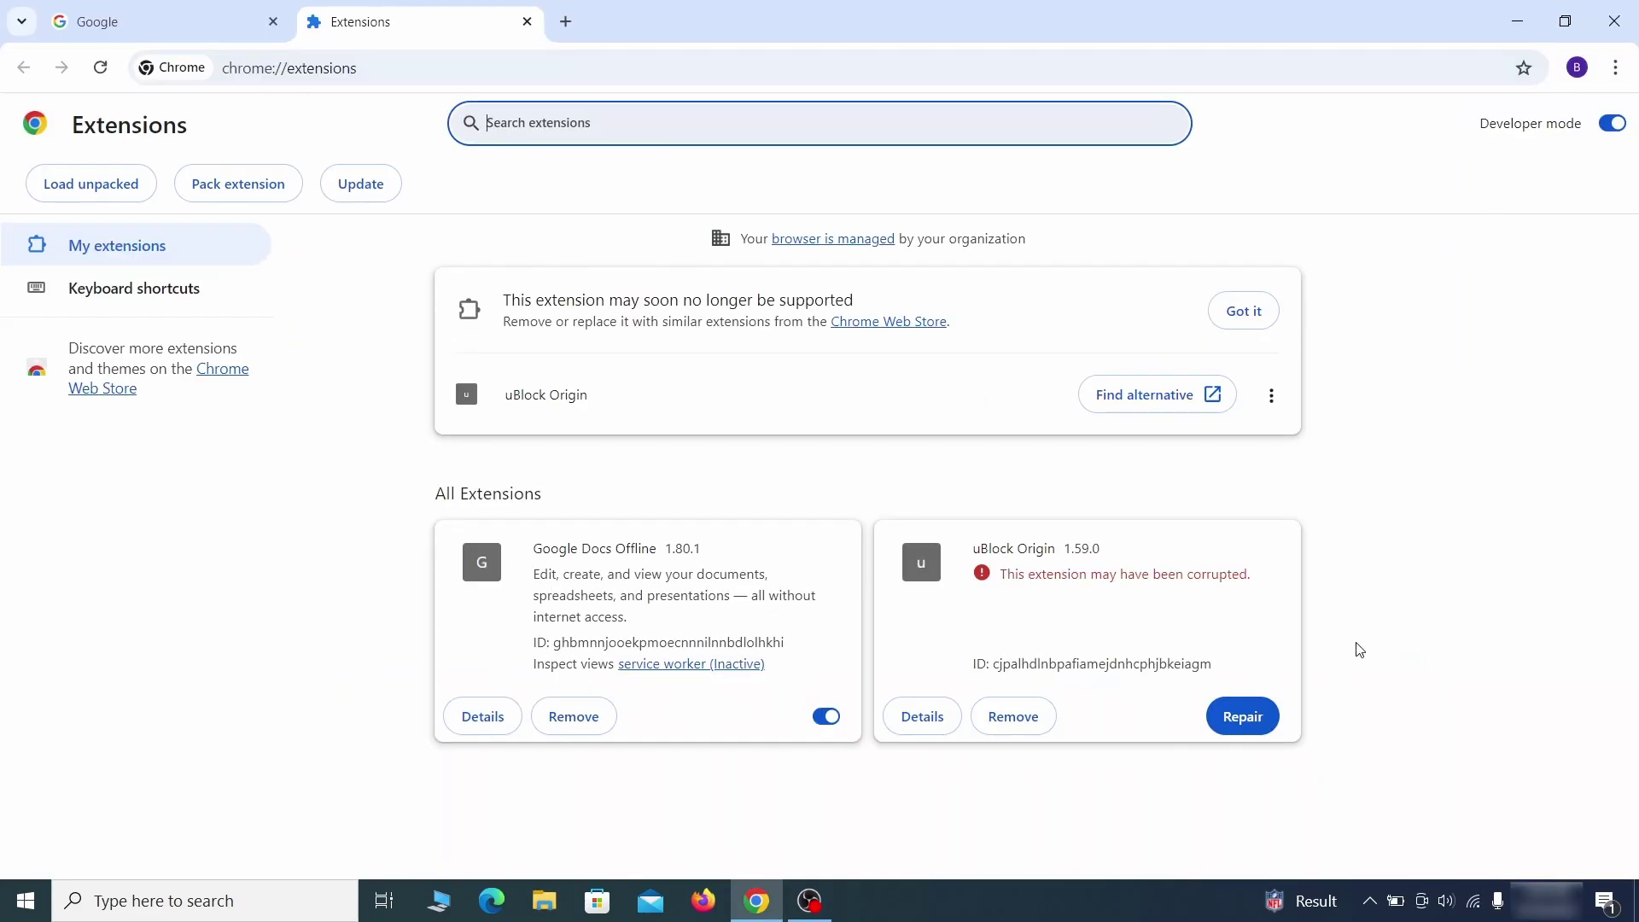
left_click(1242, 716)
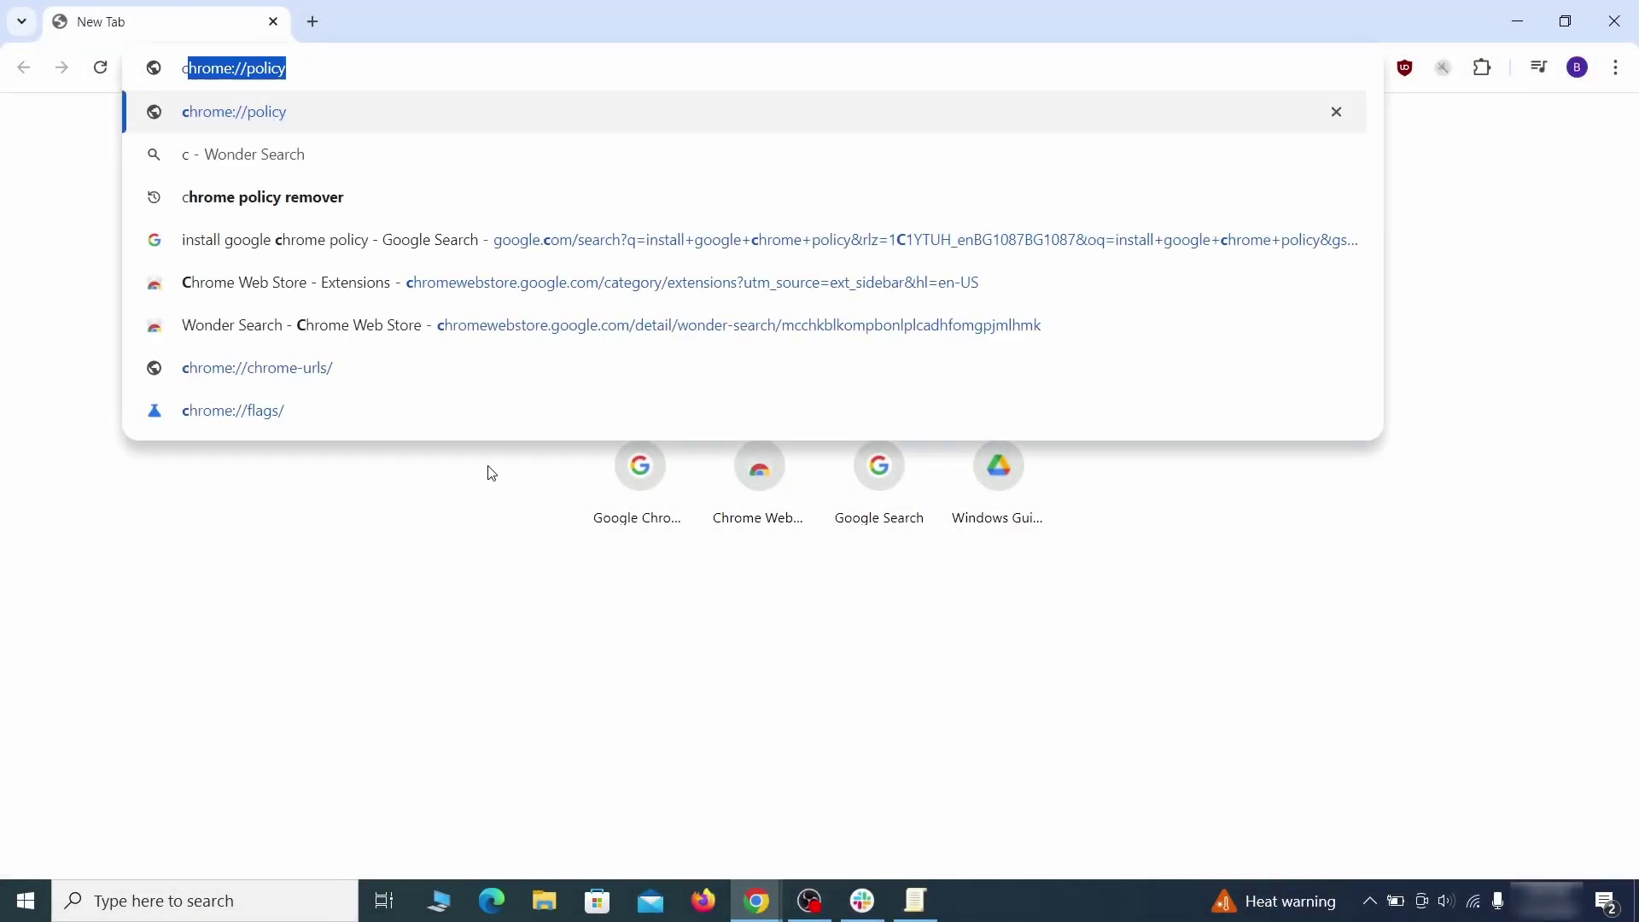
- Load chrome://policy and copy the HomepageLocation value into the Notepad note
key("Return")
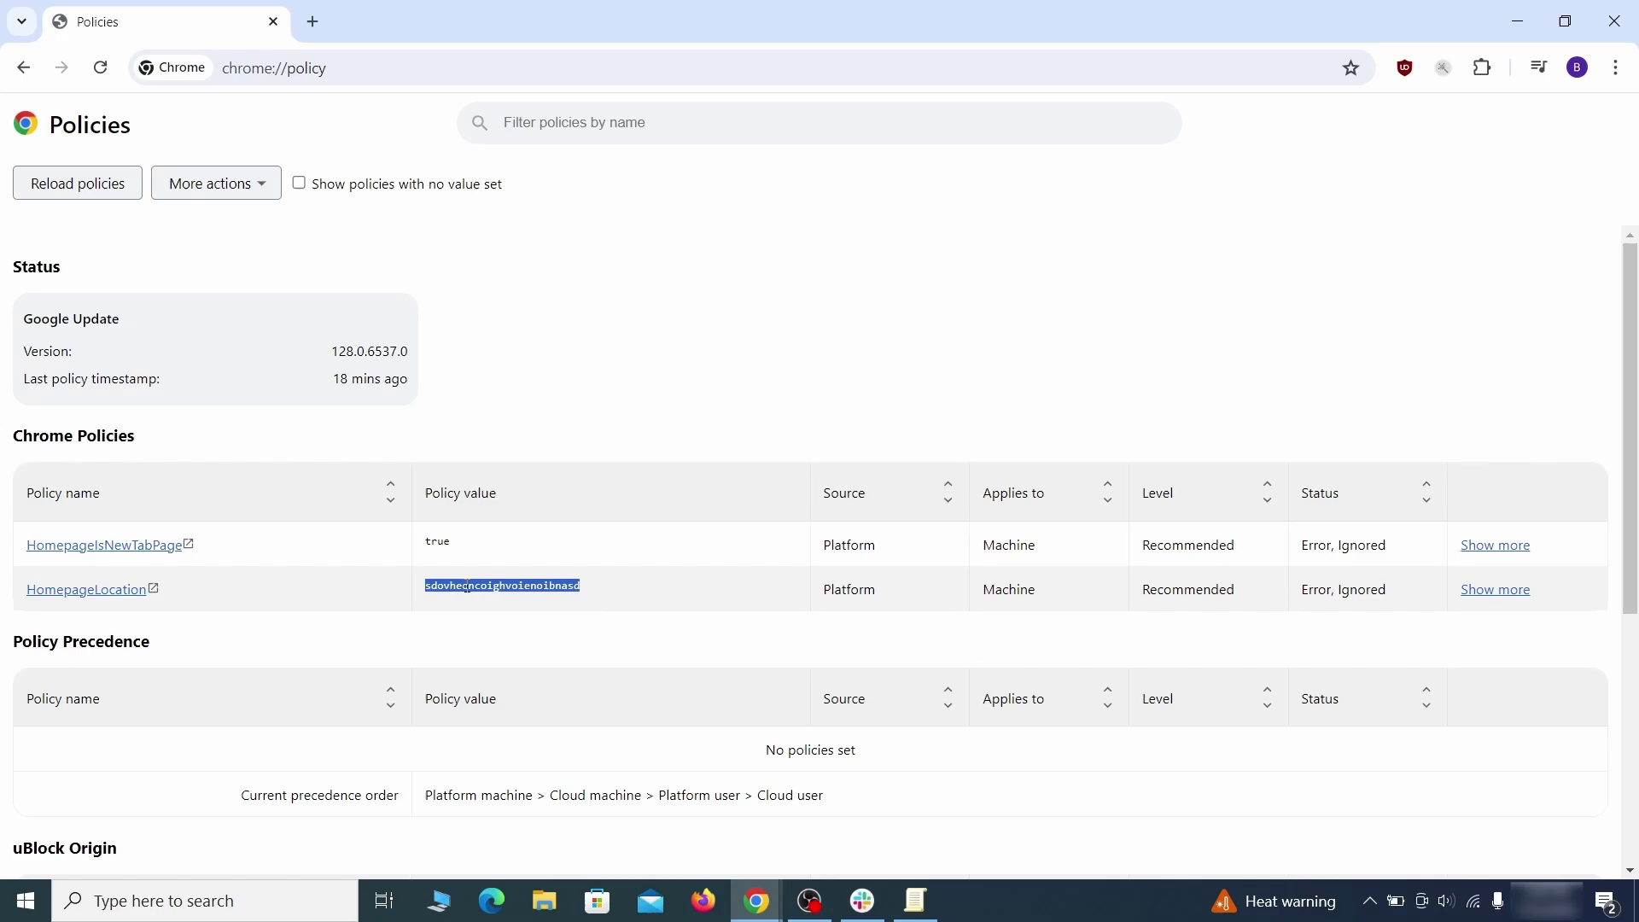
right_click(467, 586)
left_click(504, 607)
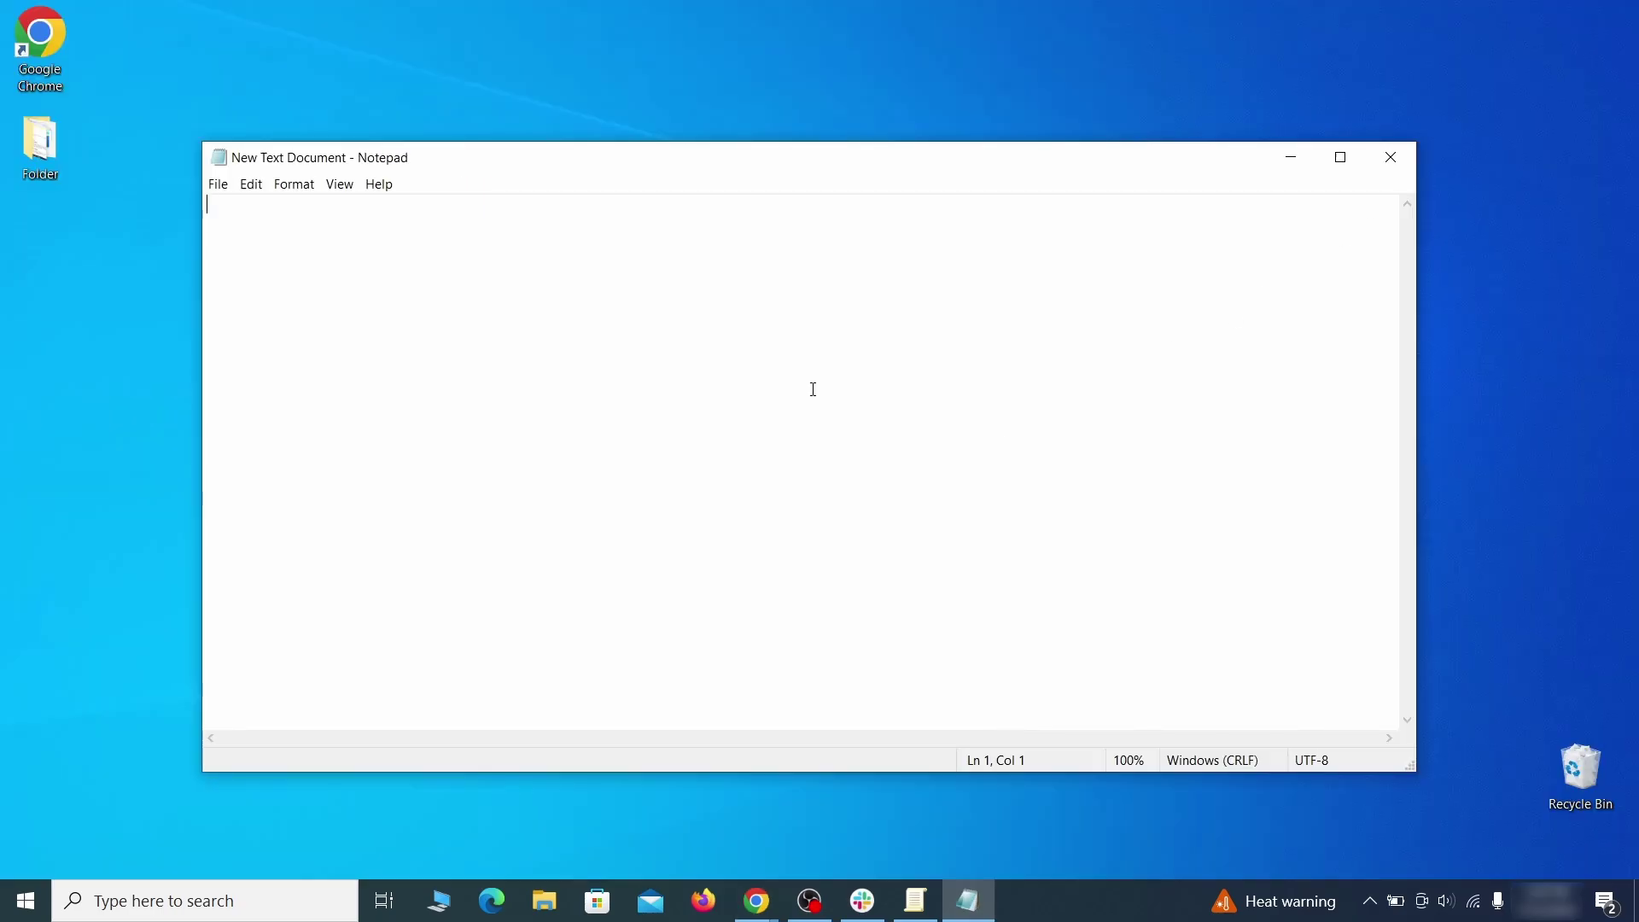
right_click(813, 389)
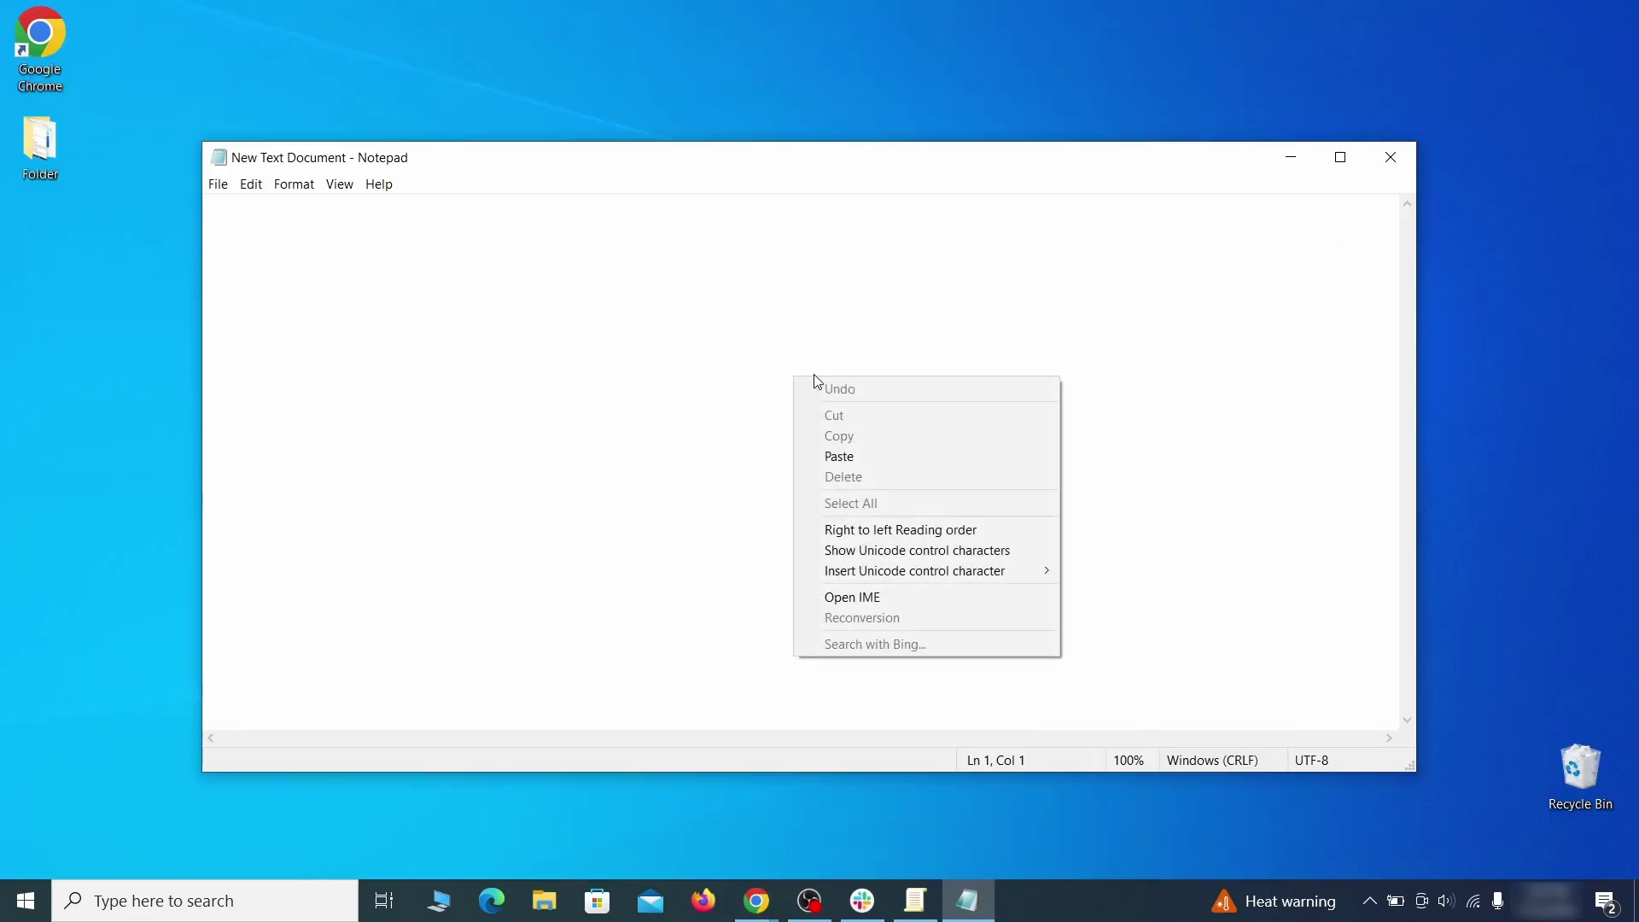
left_click(859, 454)
- Enable Developer mode on Chrome's Extensions page and copy the Wonder Search extension ID
left_click(1617, 67)
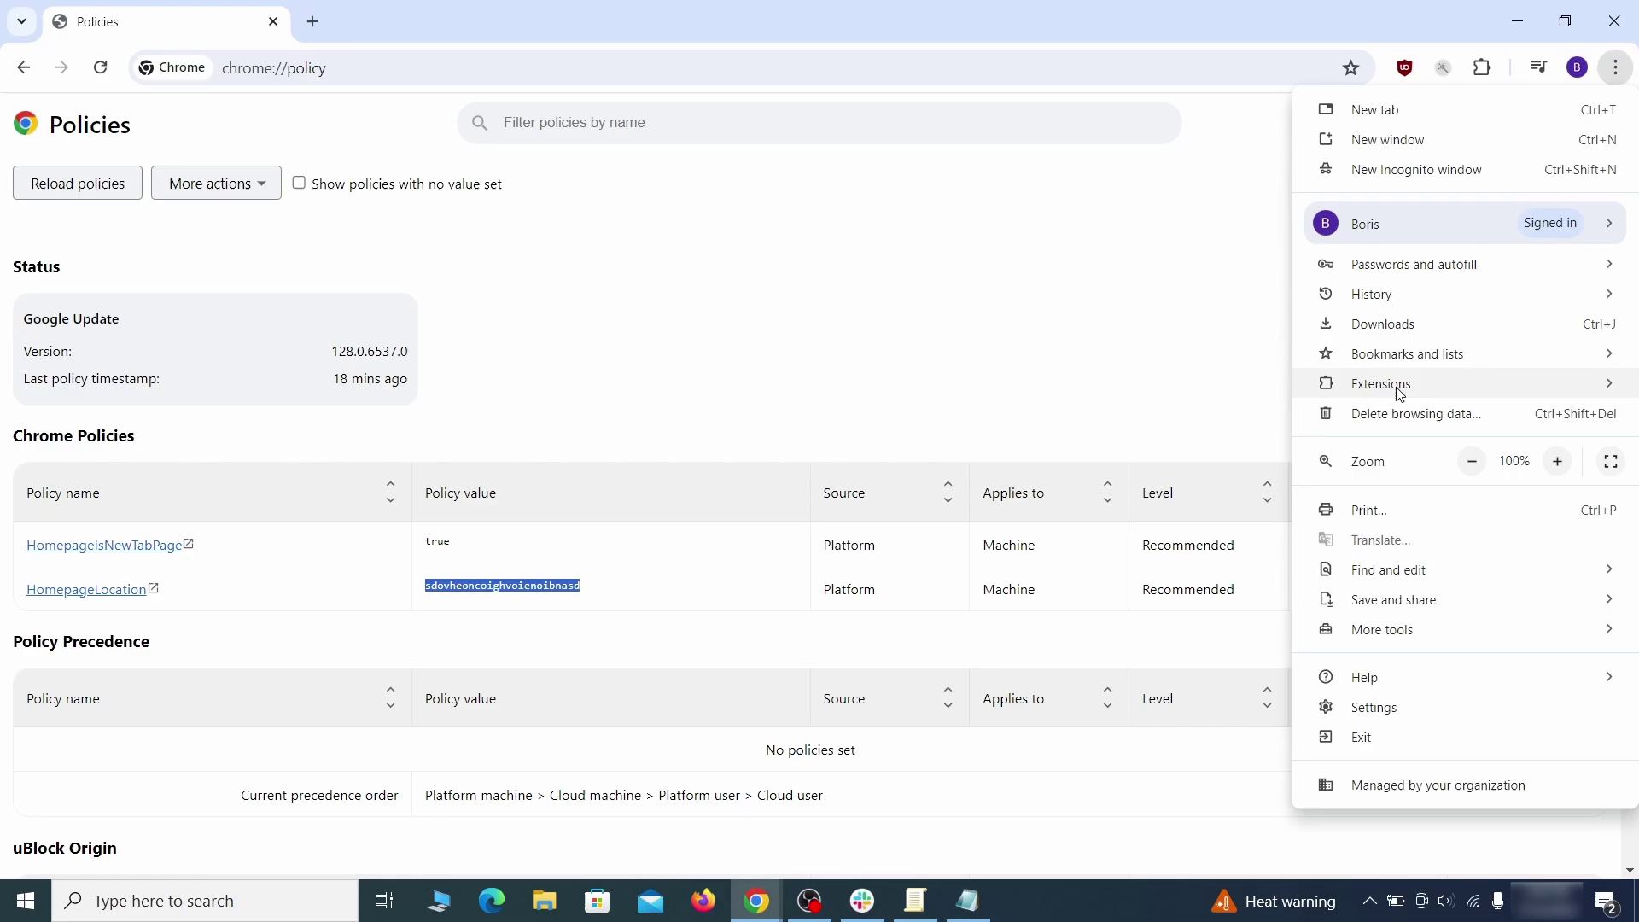
mouse_move(1348, 386)
left_click(1221, 391)
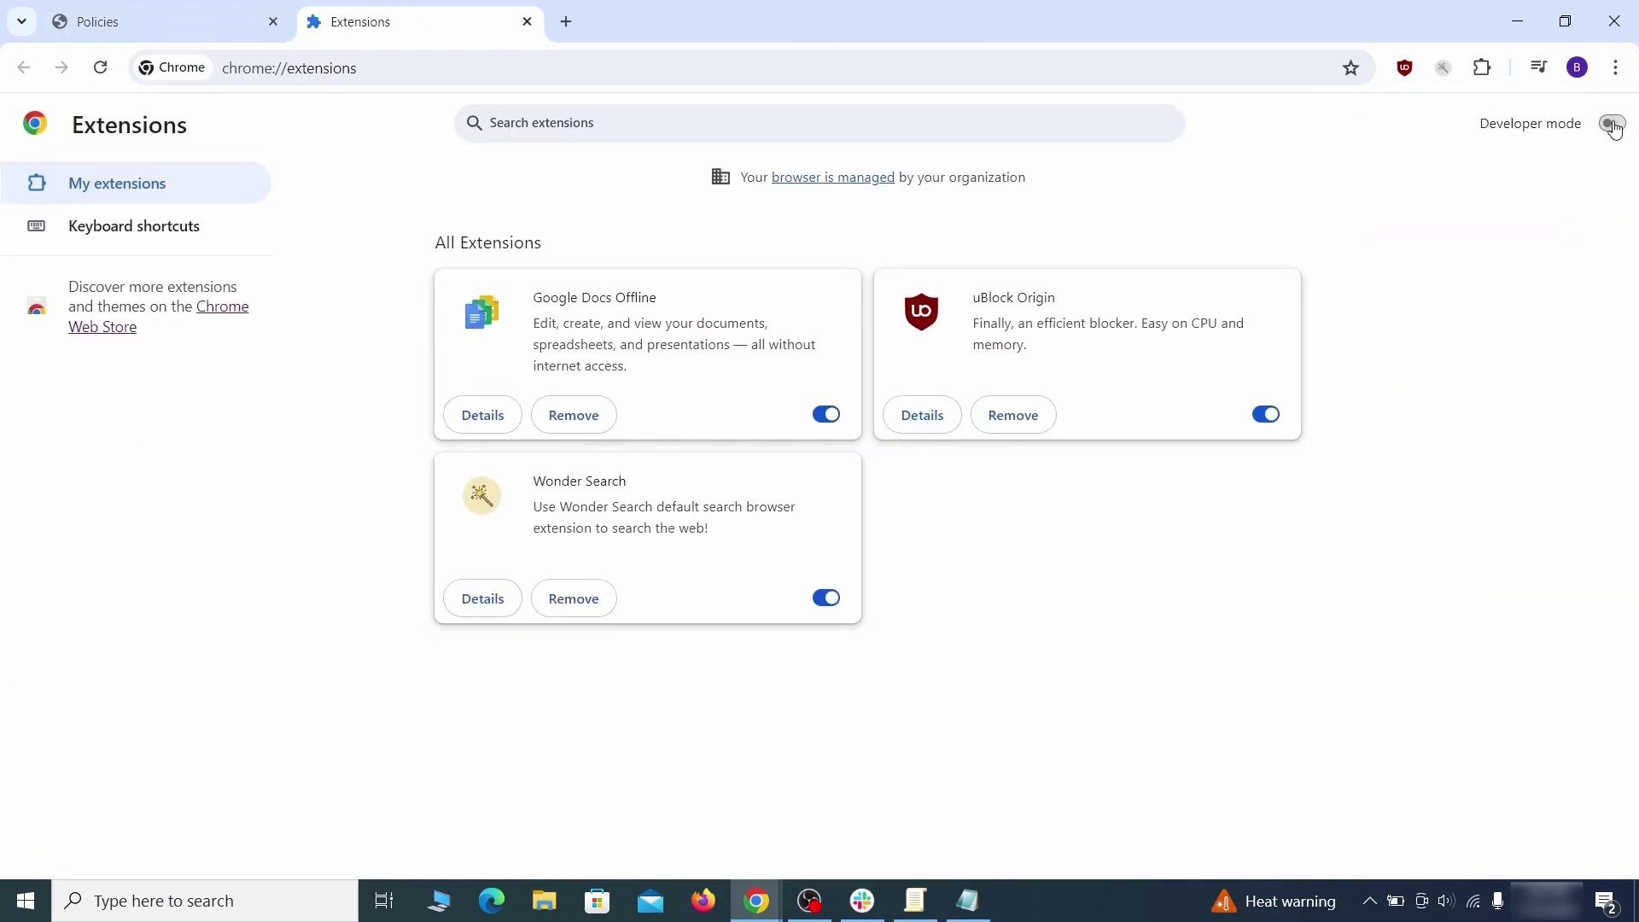
left_click(1612, 125)
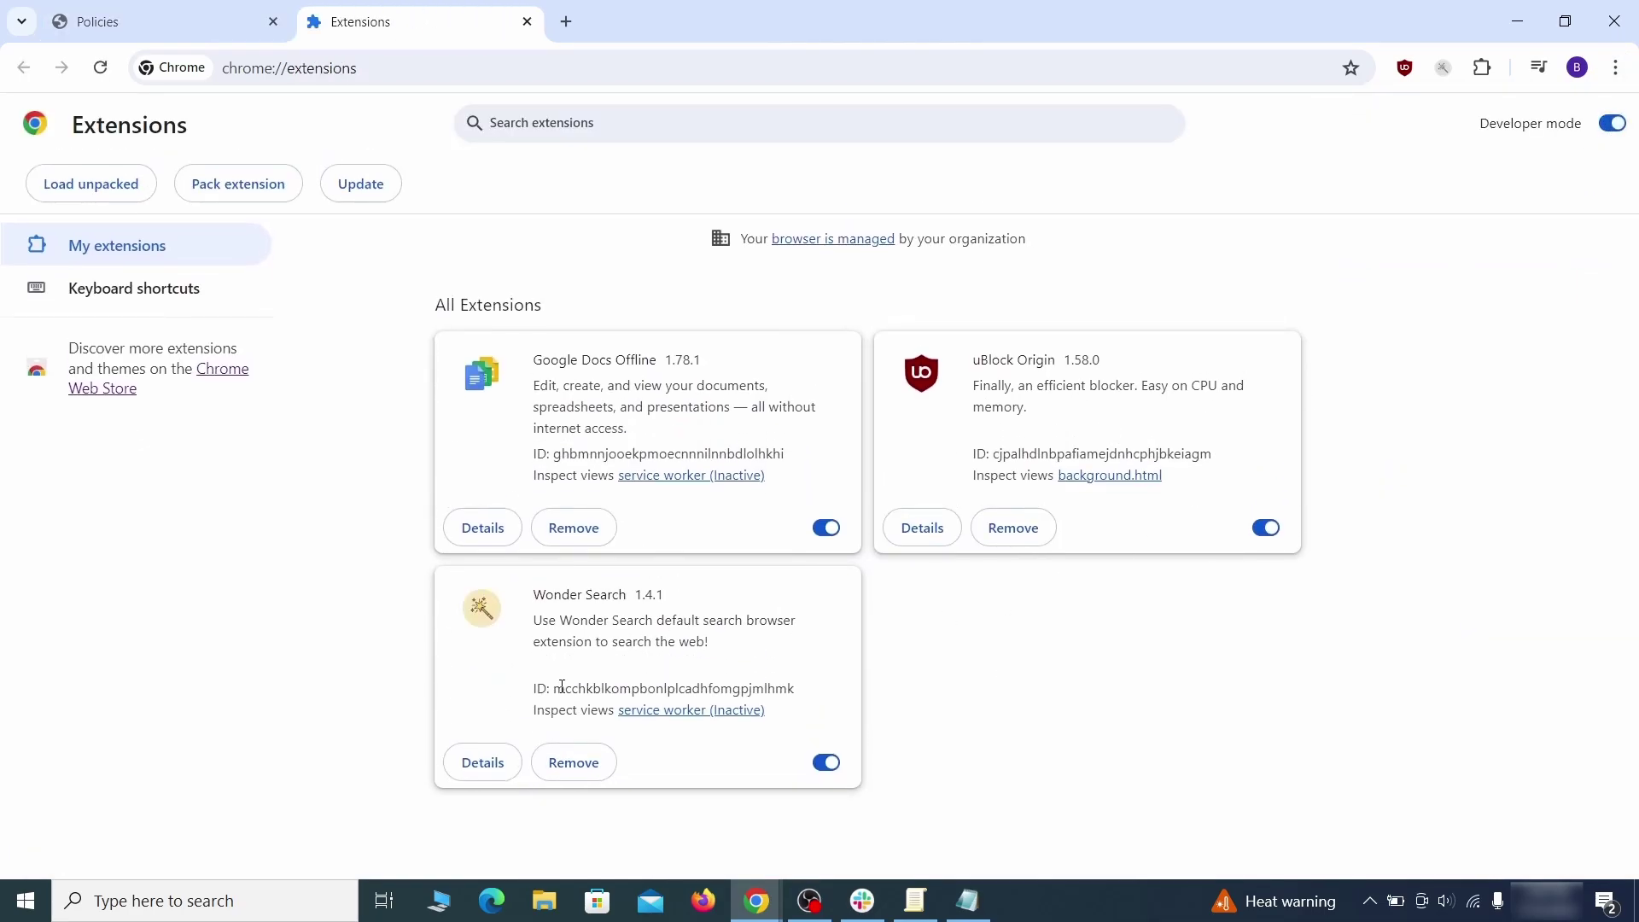
right_click(795, 688)
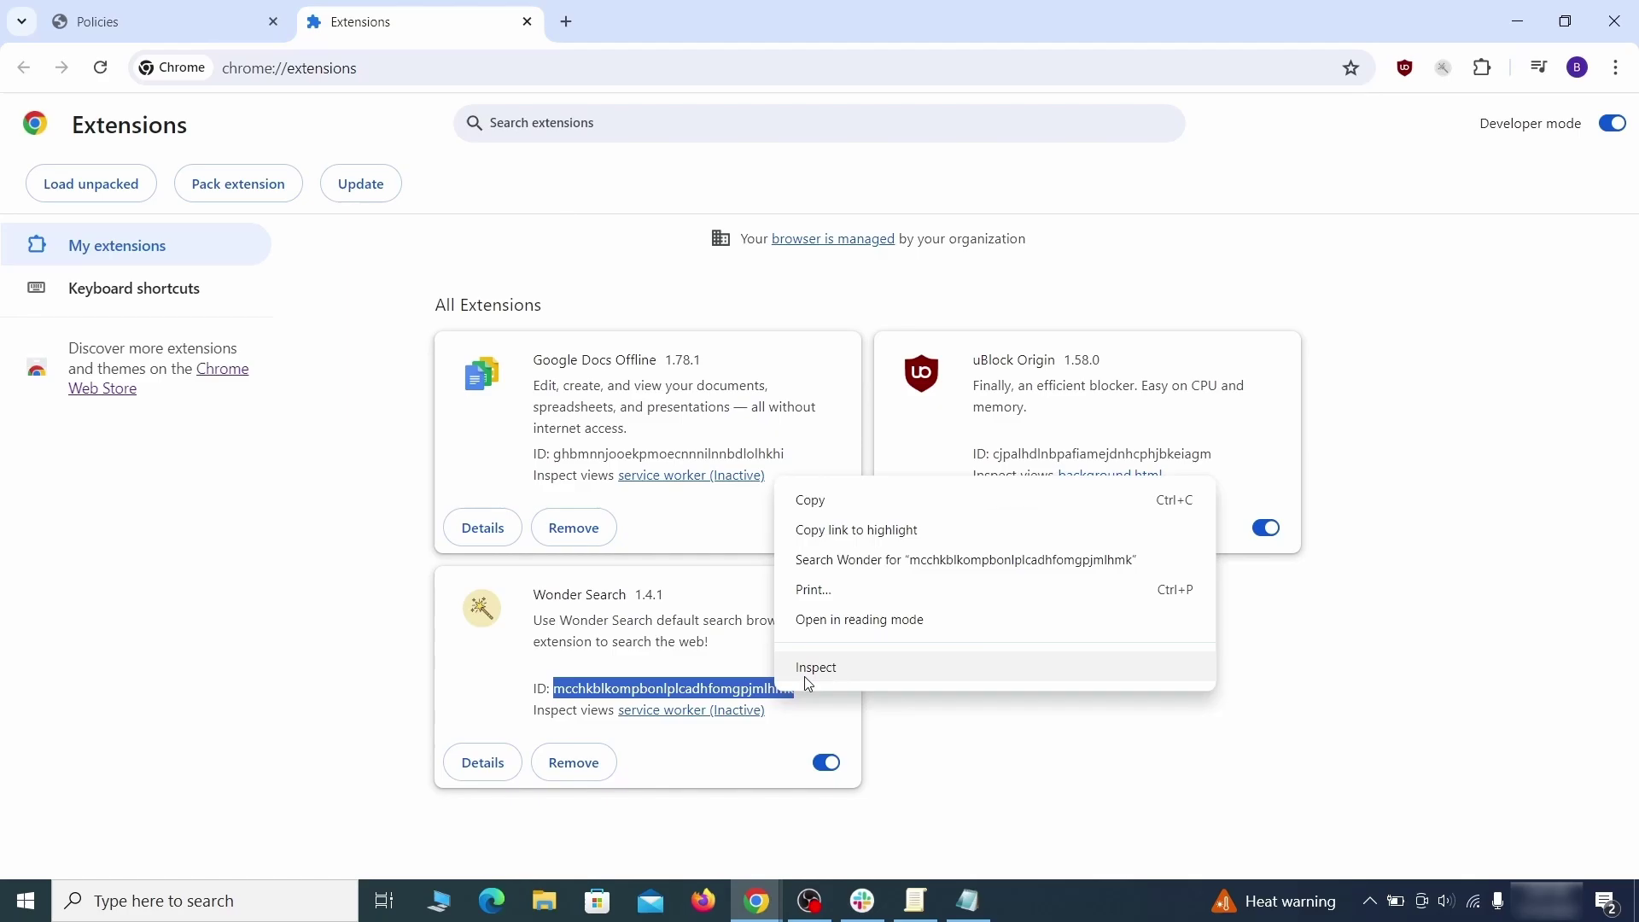
left_click(816, 501)
left_click(1520, 22)
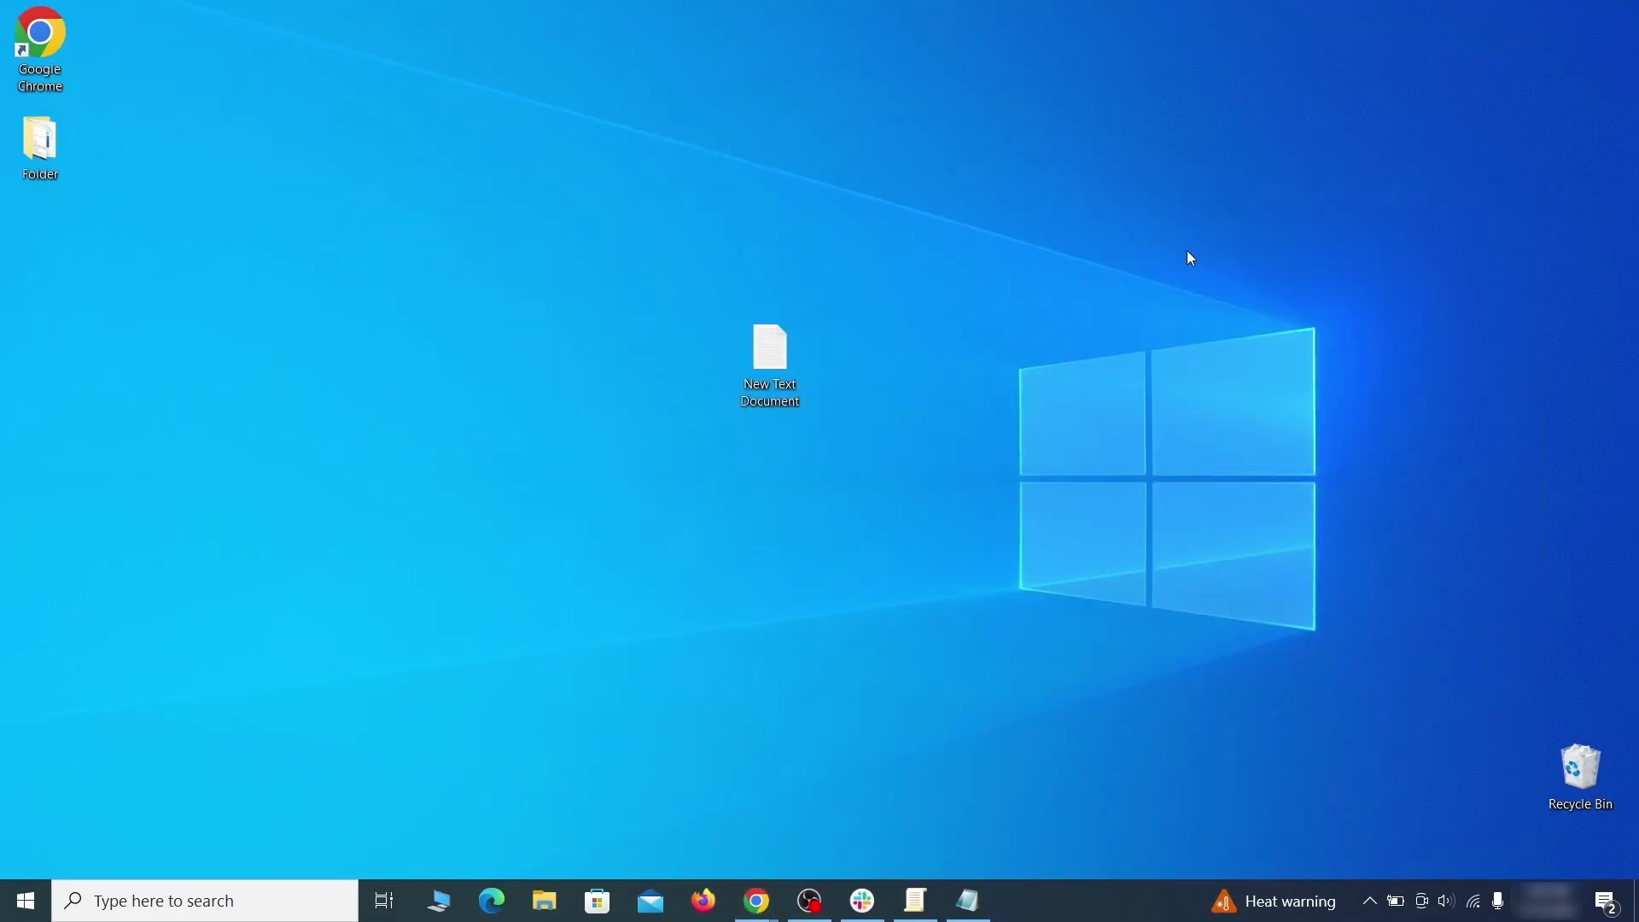
- Paste the Wonder Search ID into the note and launch Registry Editor as administrator
left_click(986, 916)
right_click(481, 334)
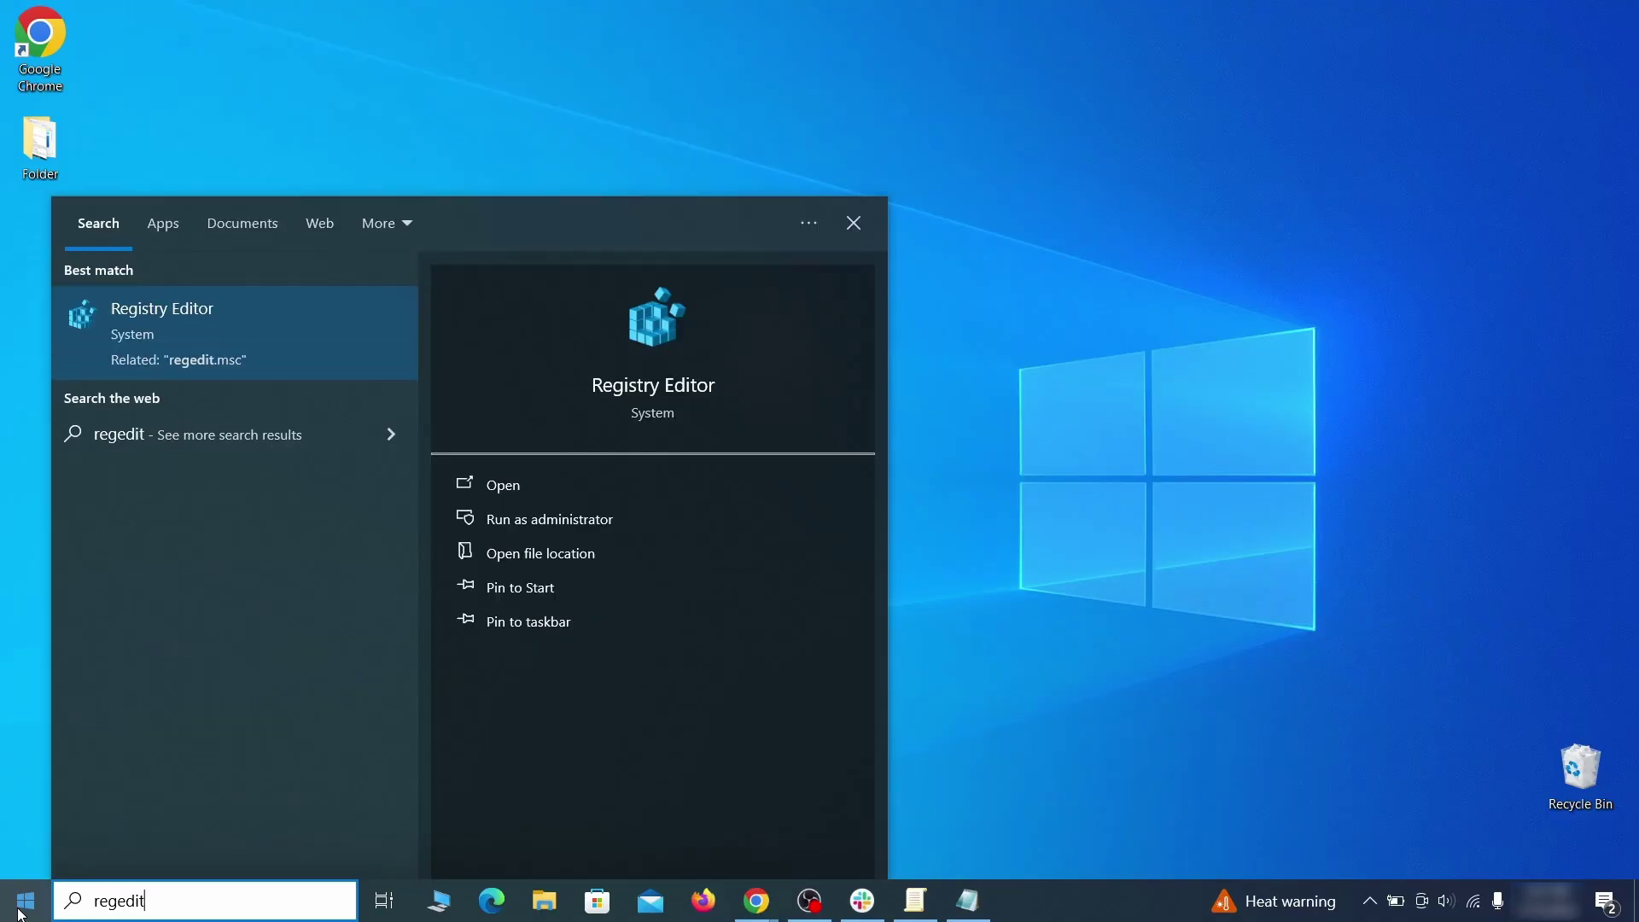
right_click(329, 329)
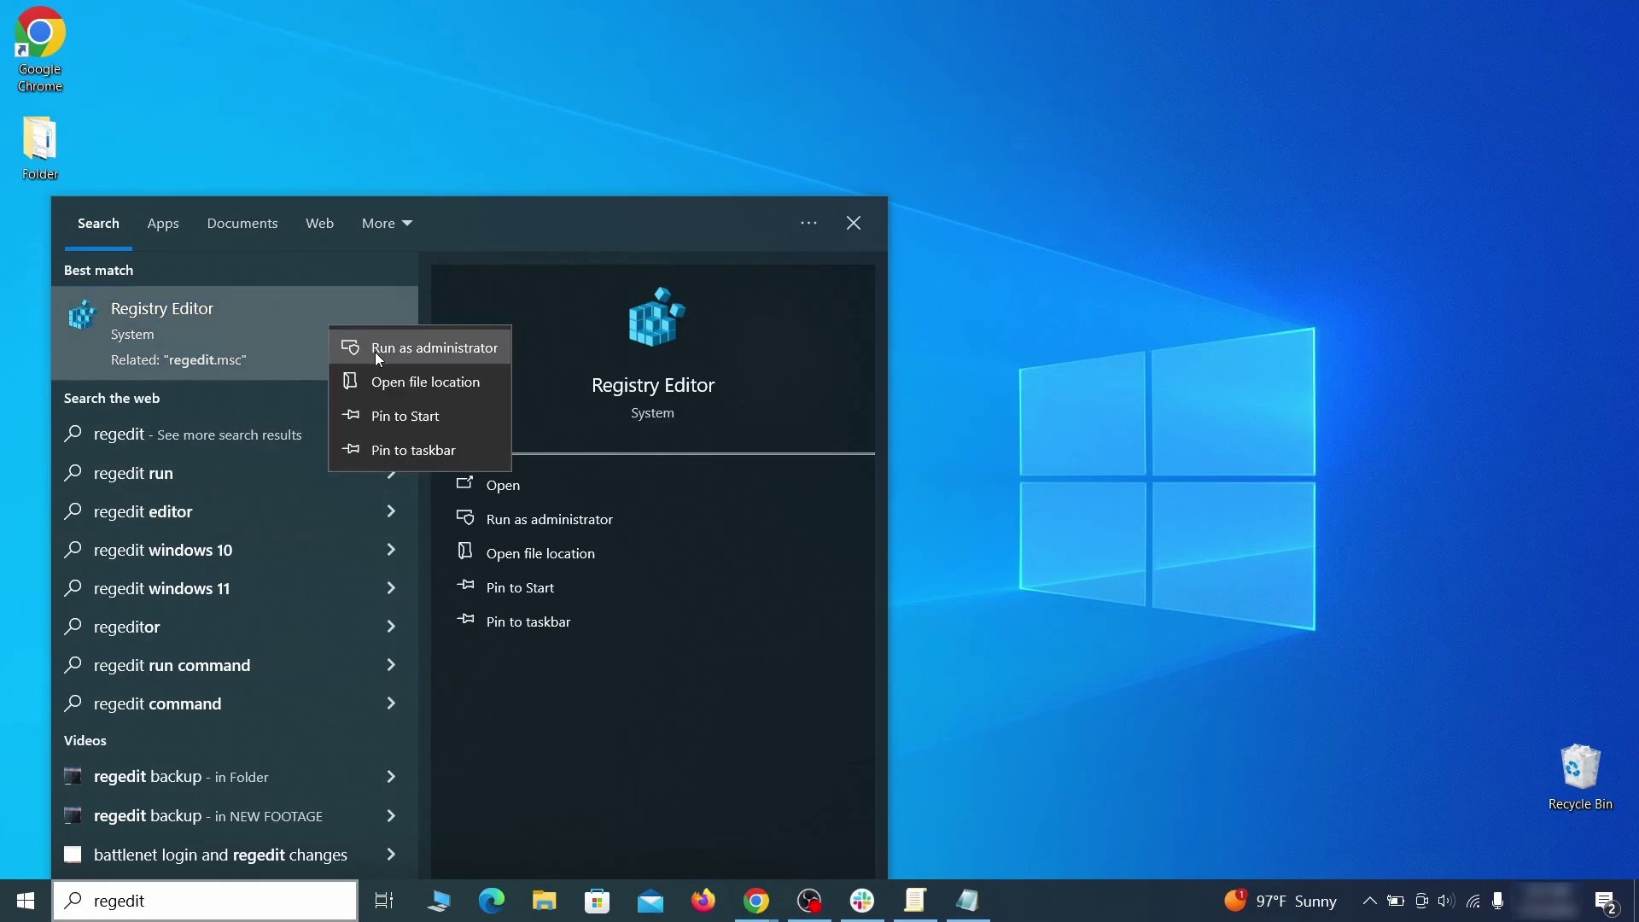
left_click(376, 350)
- Search the registry for the rogue homepage value and delete the Recommended policy key
key("ctrl+f")
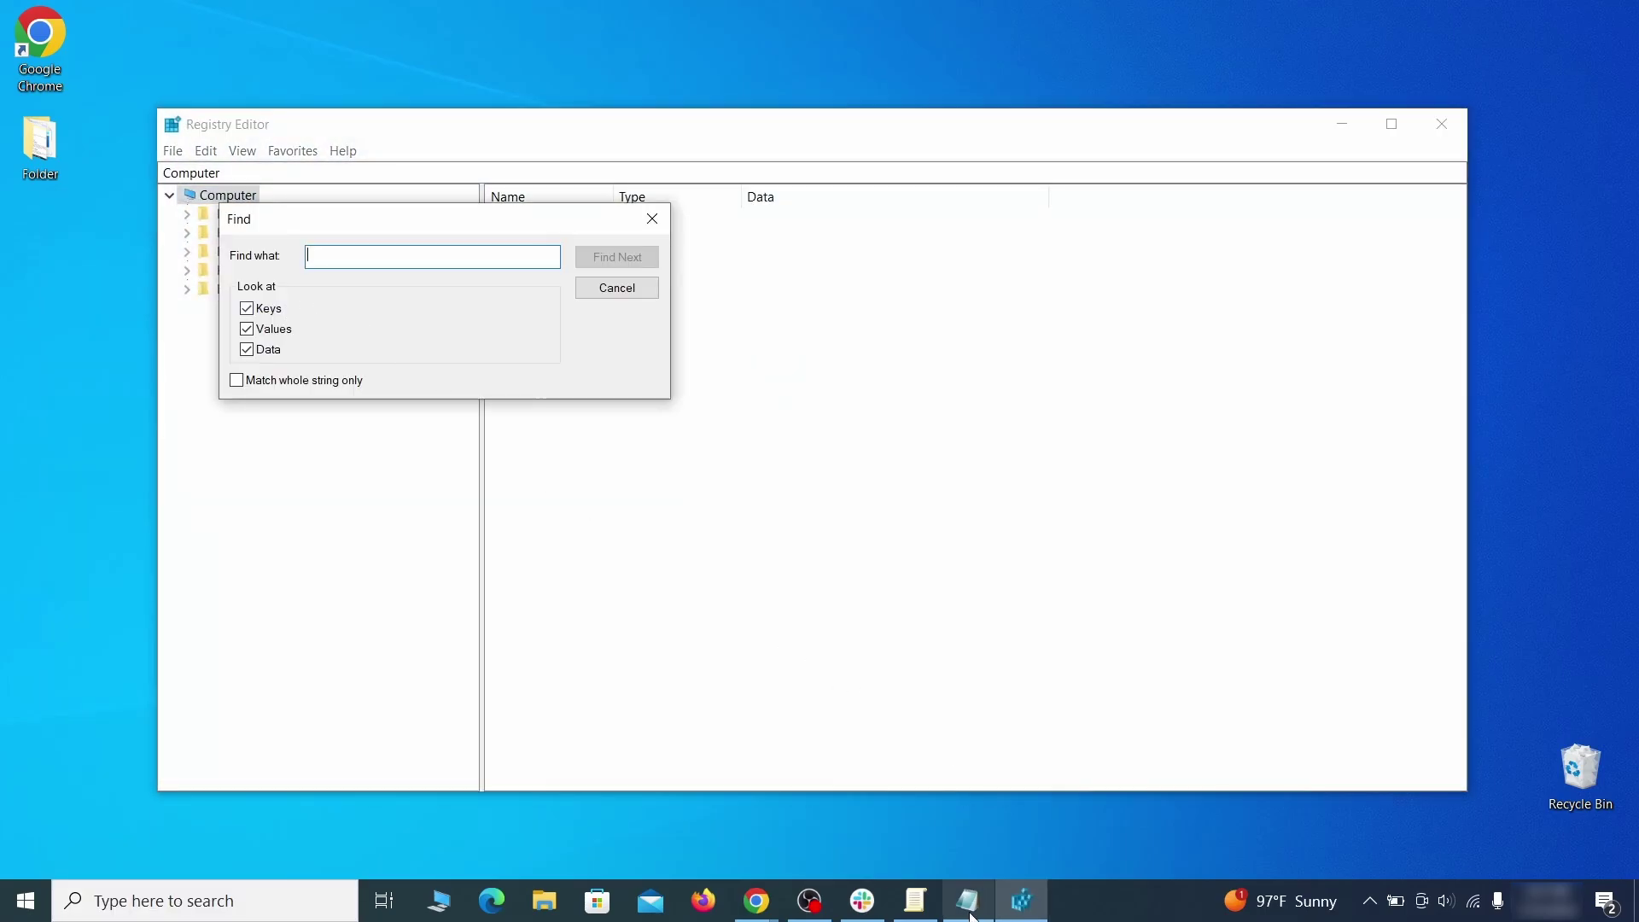
left_click(969, 906)
right_click(367, 223)
left_click(407, 289)
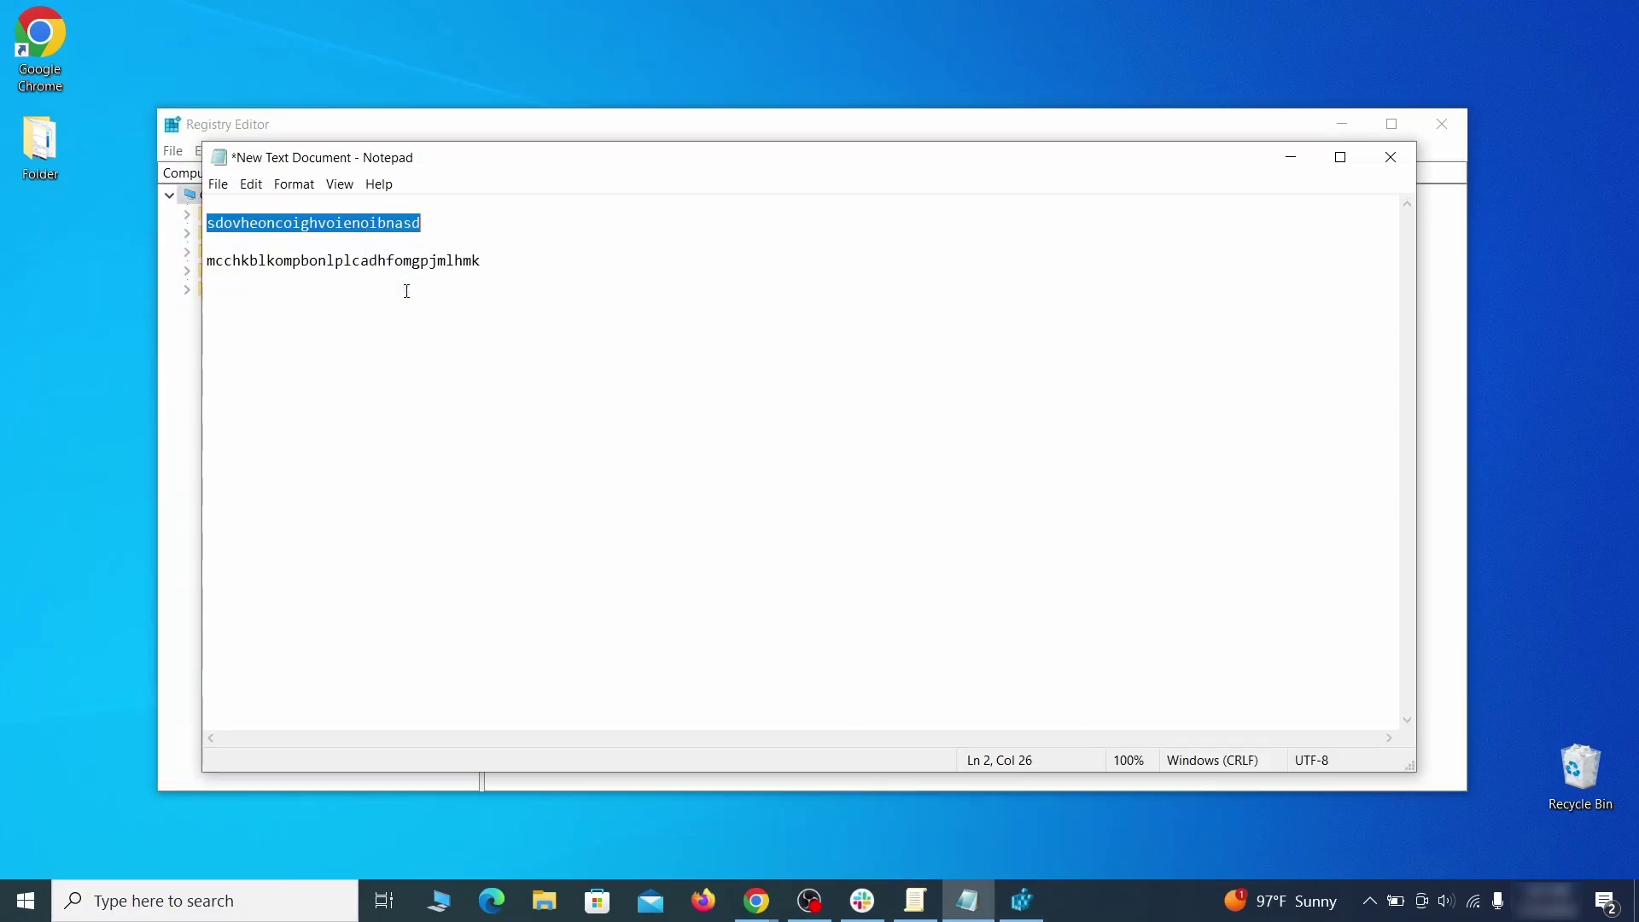
left_click(167, 314)
right_click(367, 259)
left_click(410, 339)
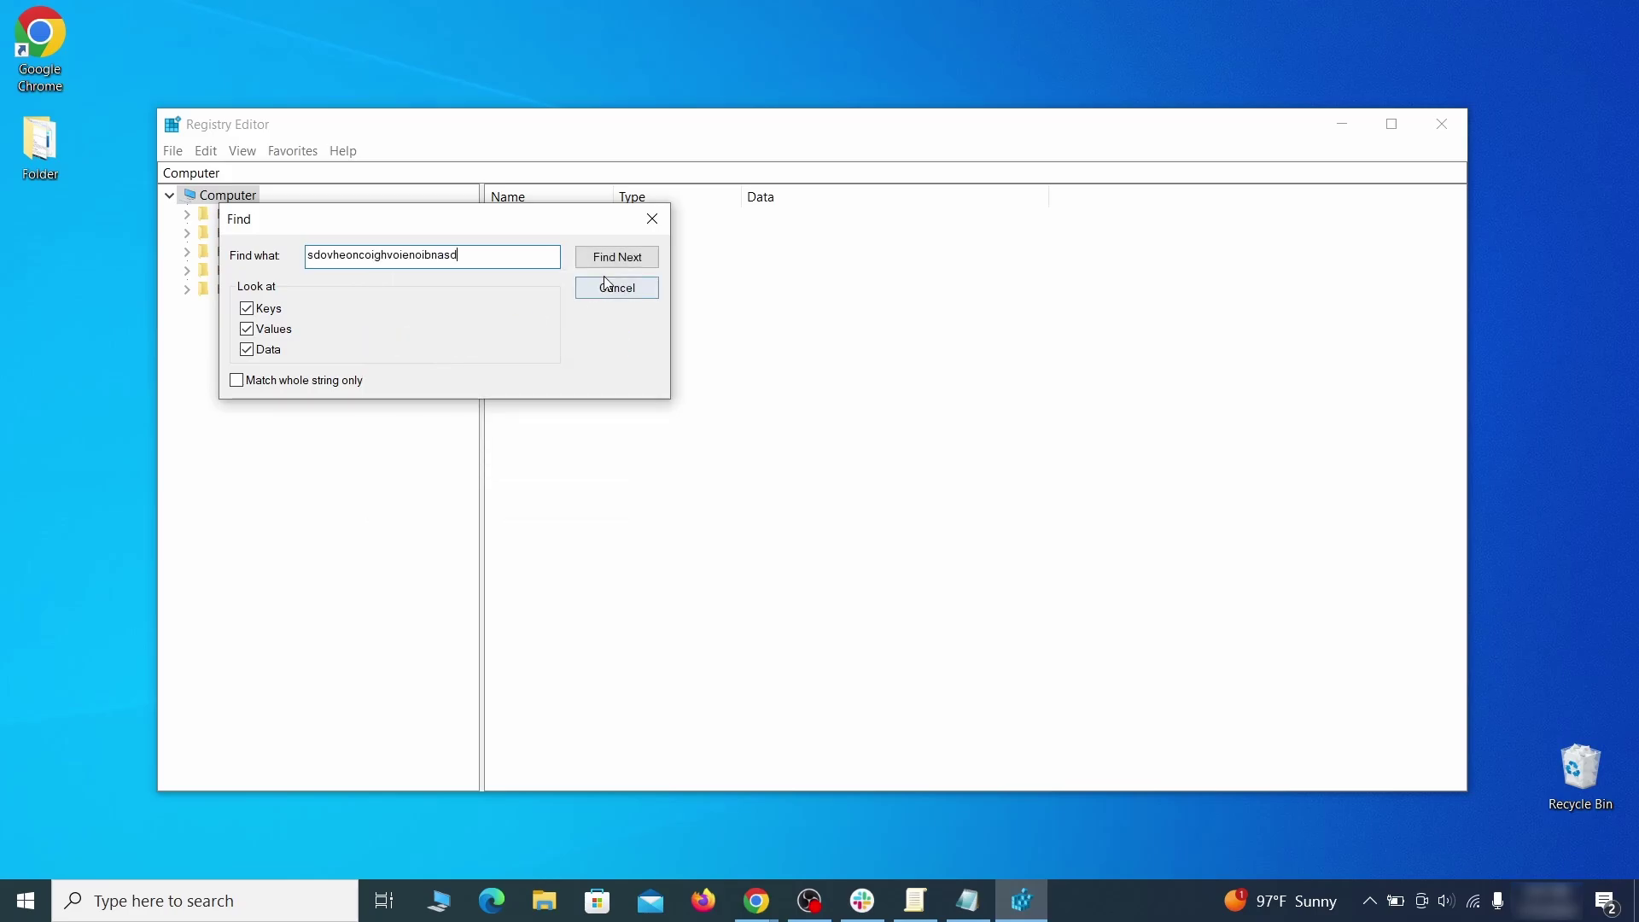
left_click(616, 258)
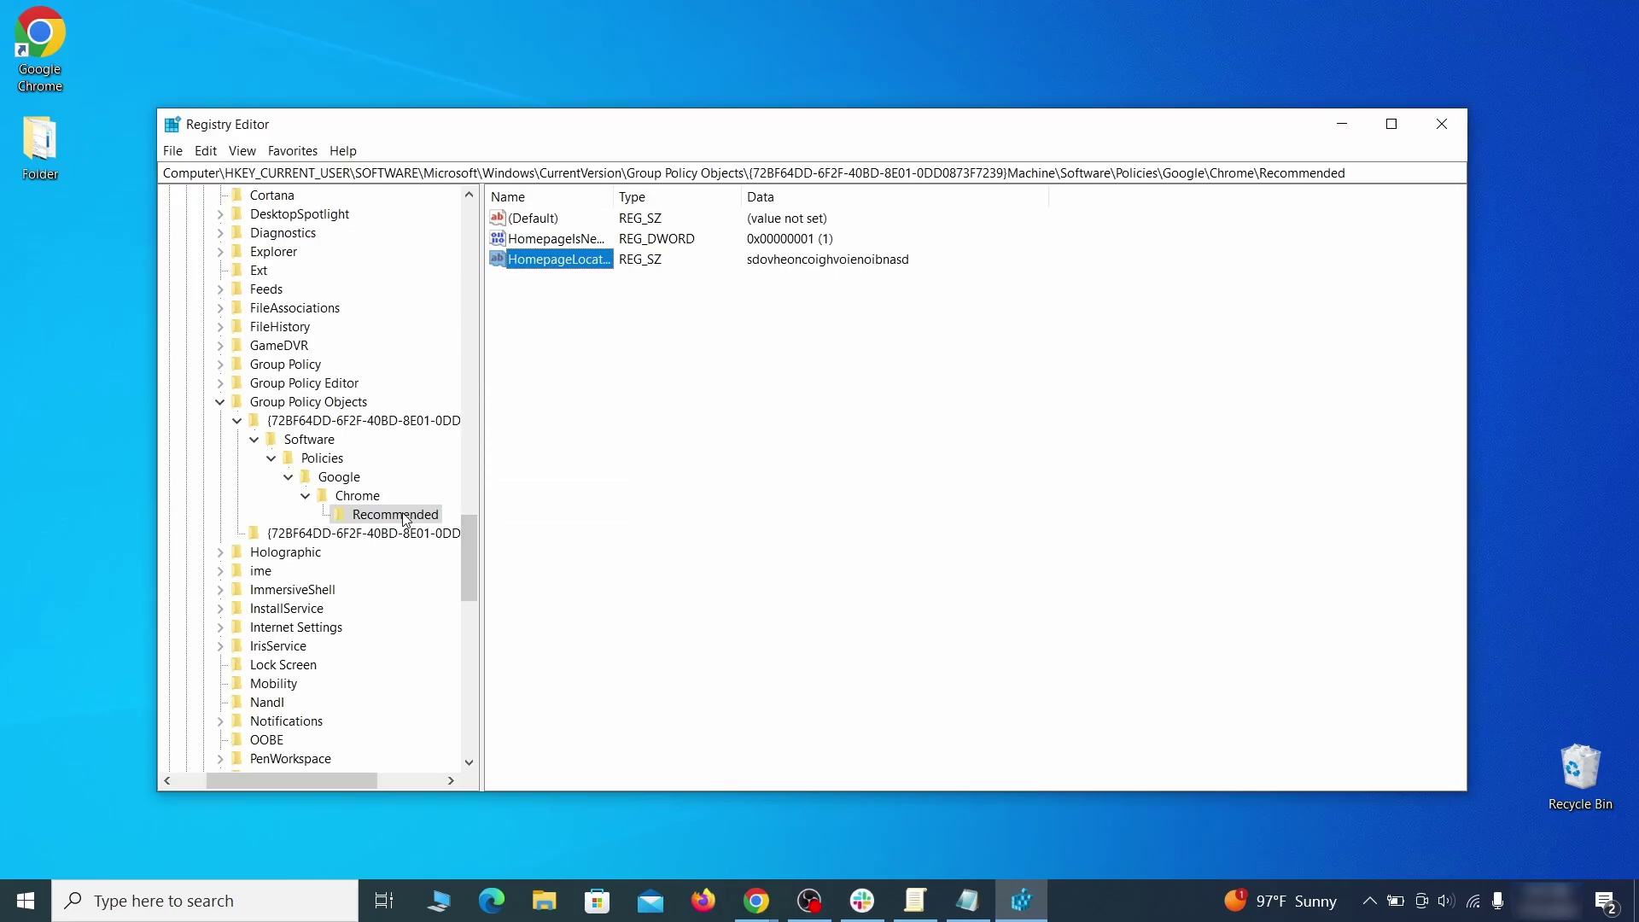
right_click(404, 516)
left_click(489, 595)
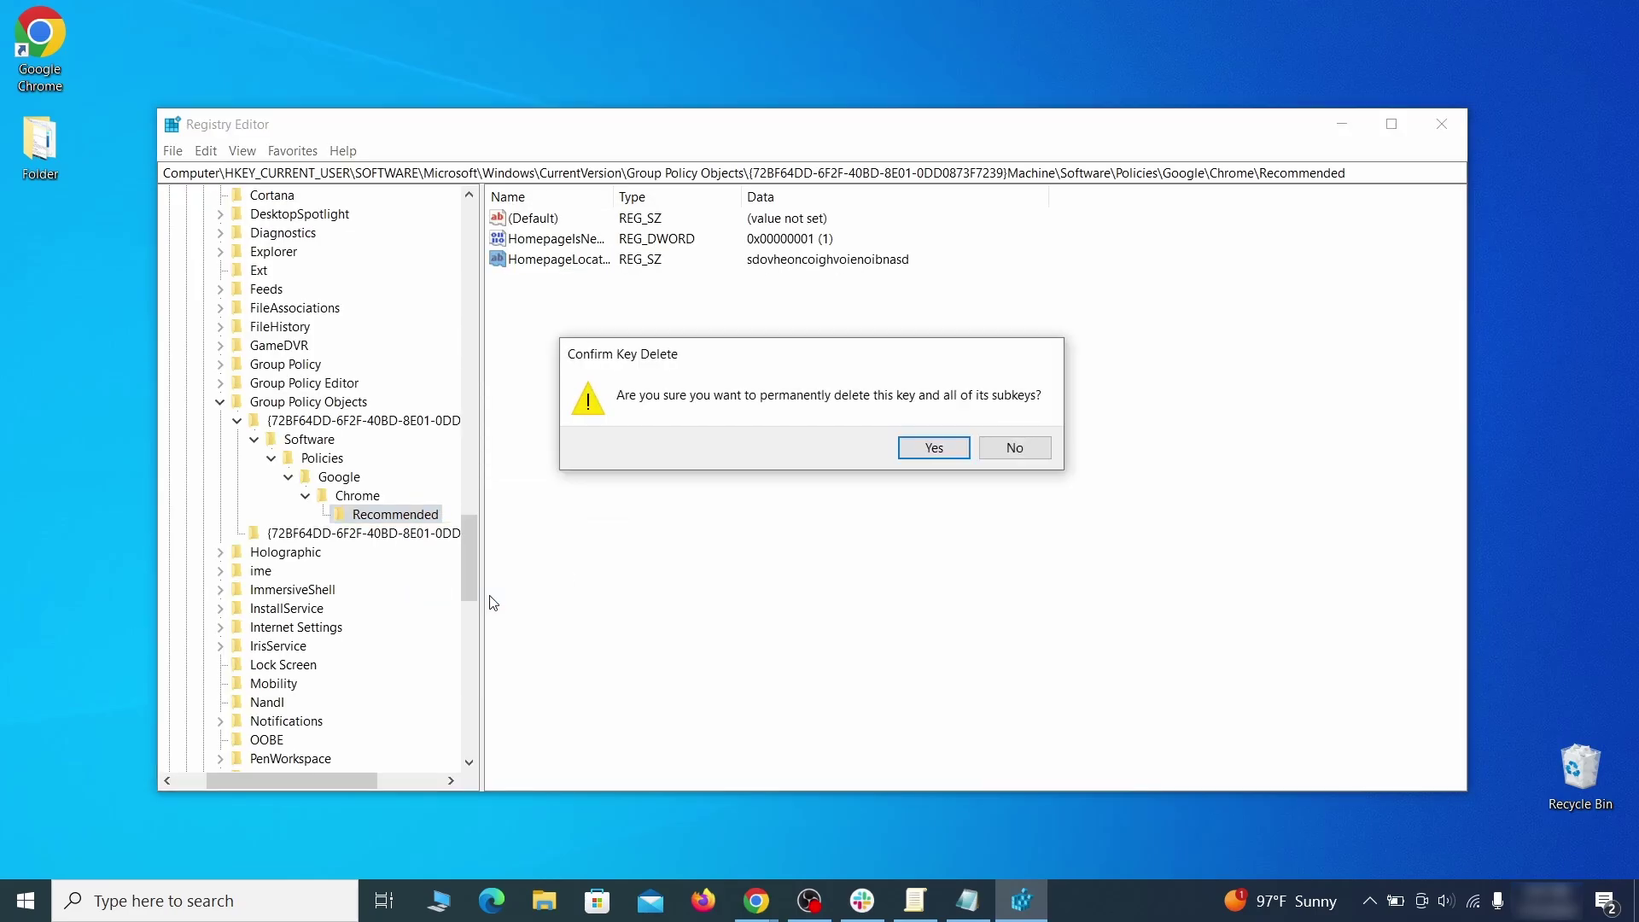
left_click(934, 447)
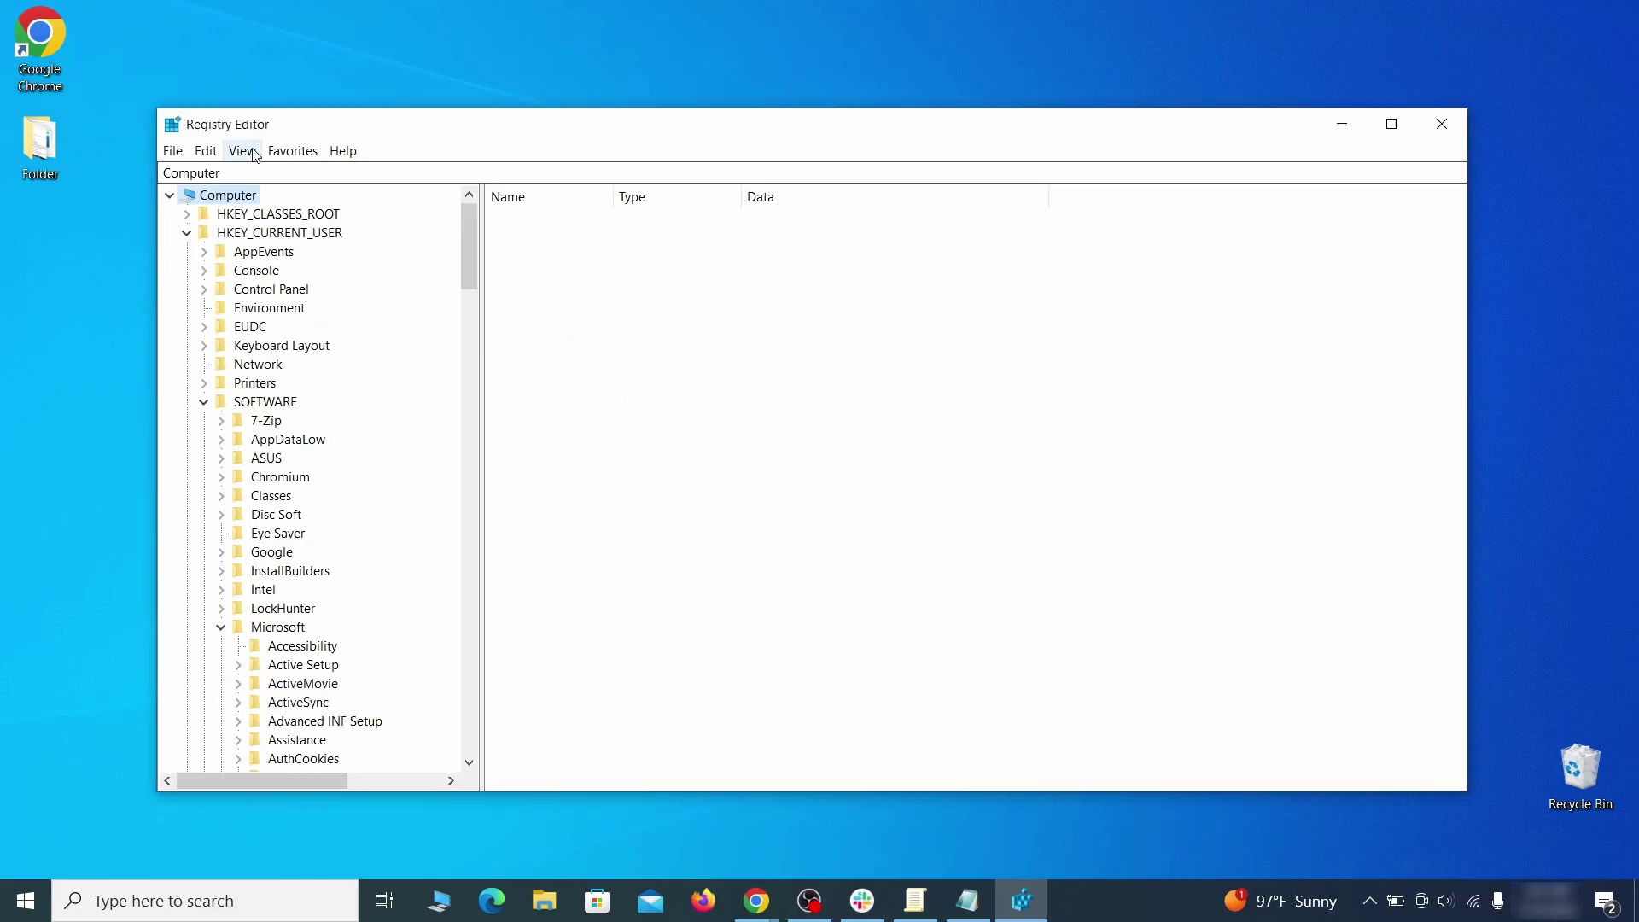
- Attempt to delete HKEY_LOCAL_MACHINE\SOFTWARE\Google\Chrome and dismiss the 'Error while deleting key' message
left_click(206, 150)
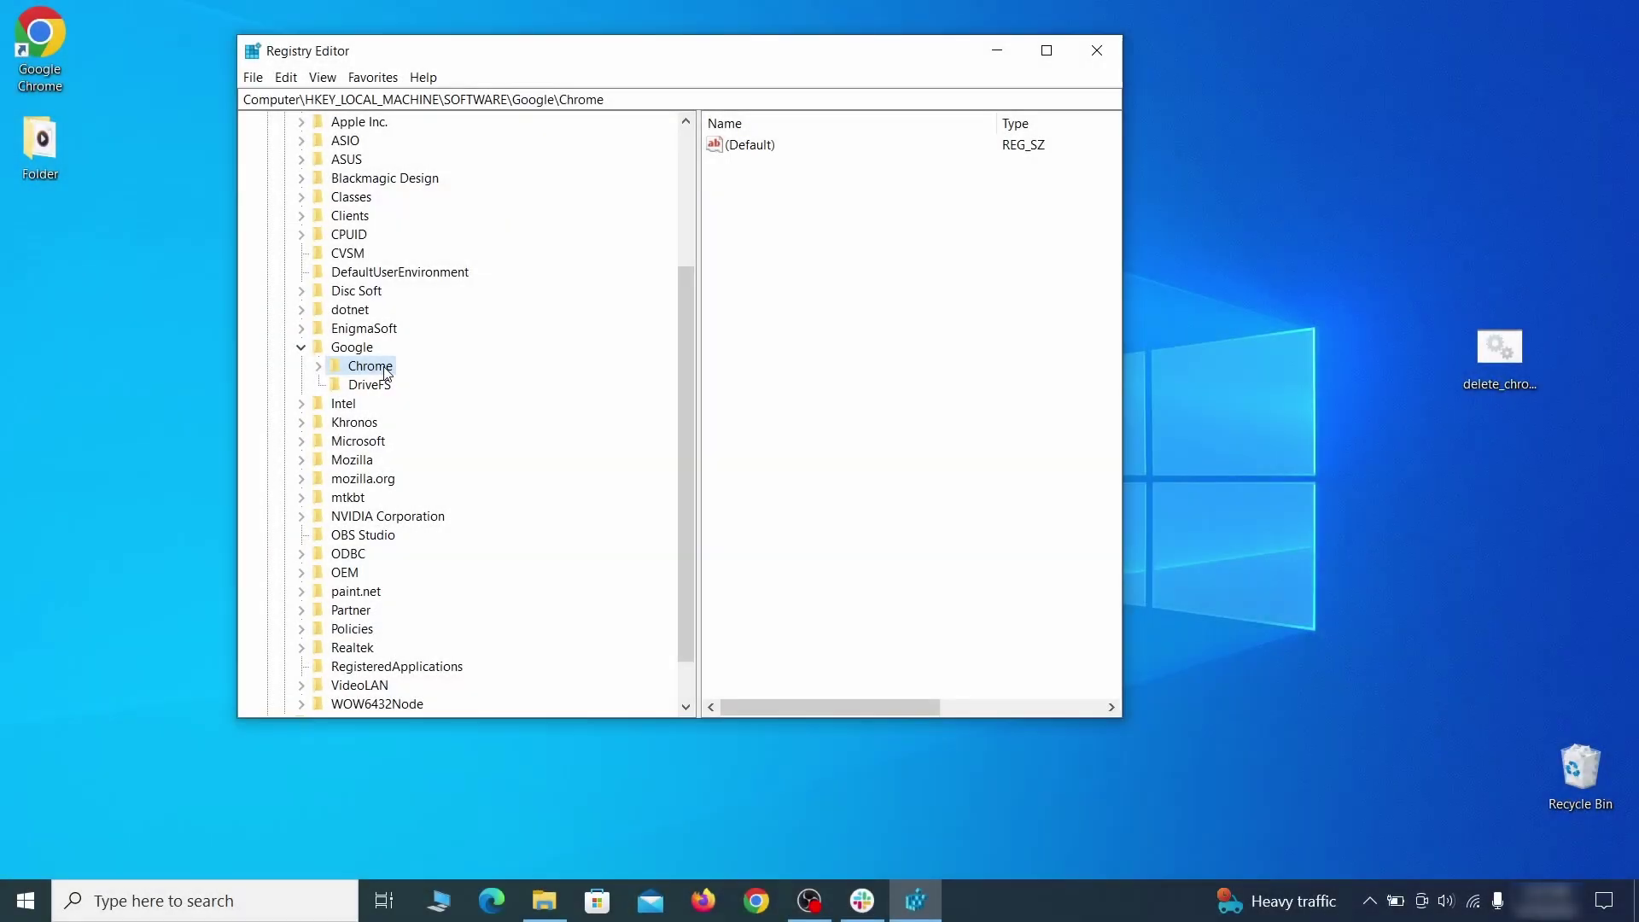
right_click(372, 367)
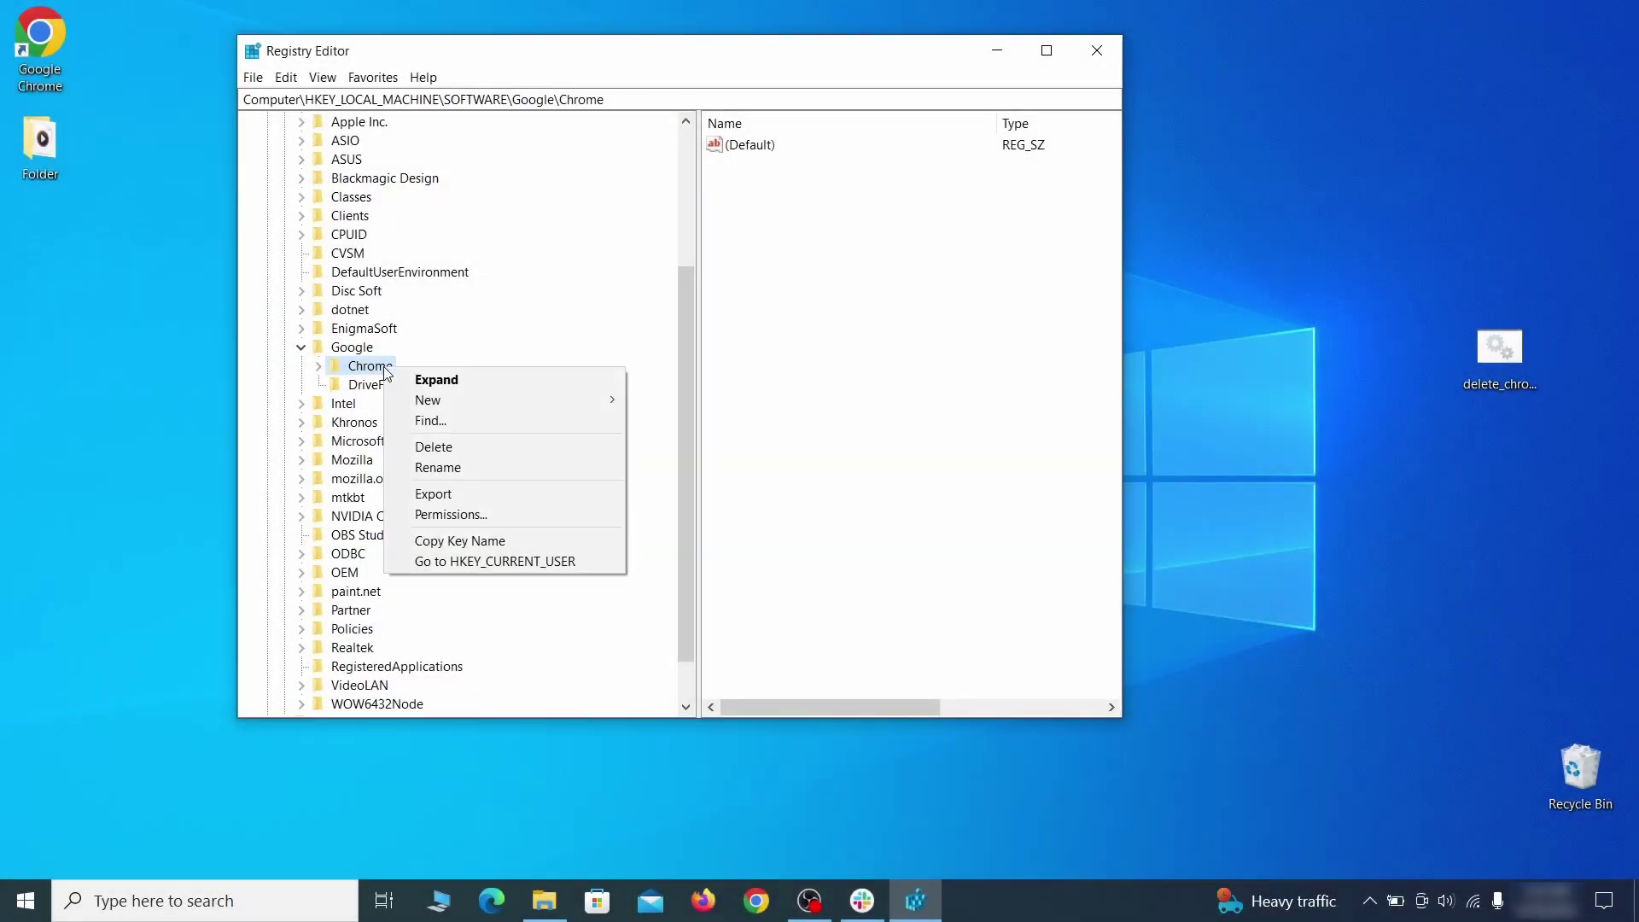
left_click(455, 447)
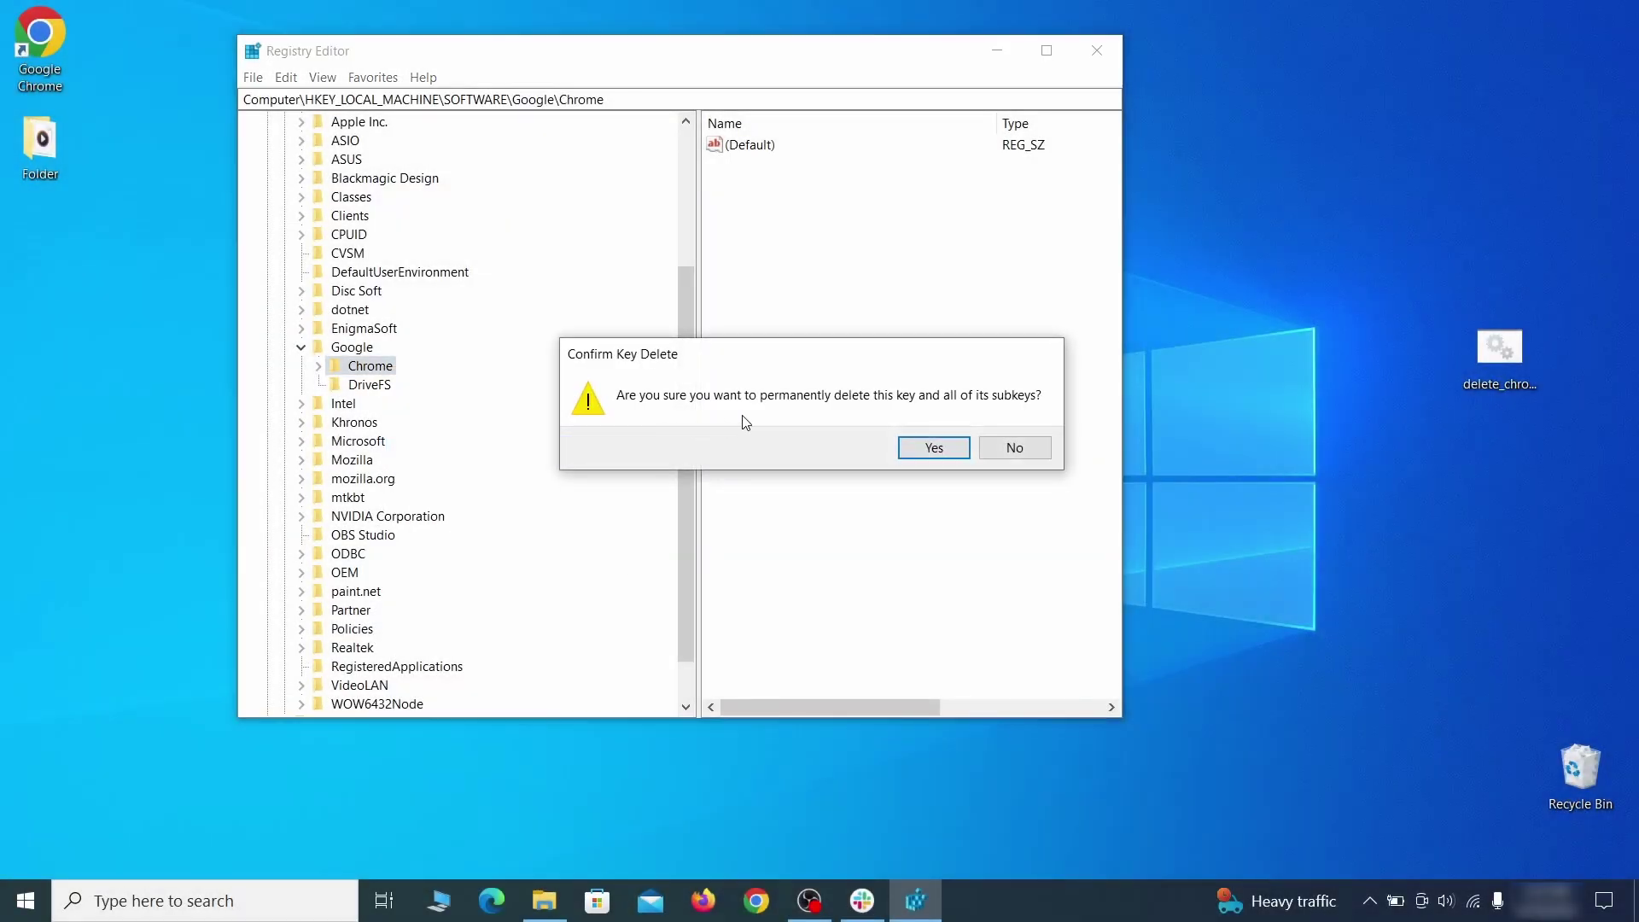
left_click(934, 447)
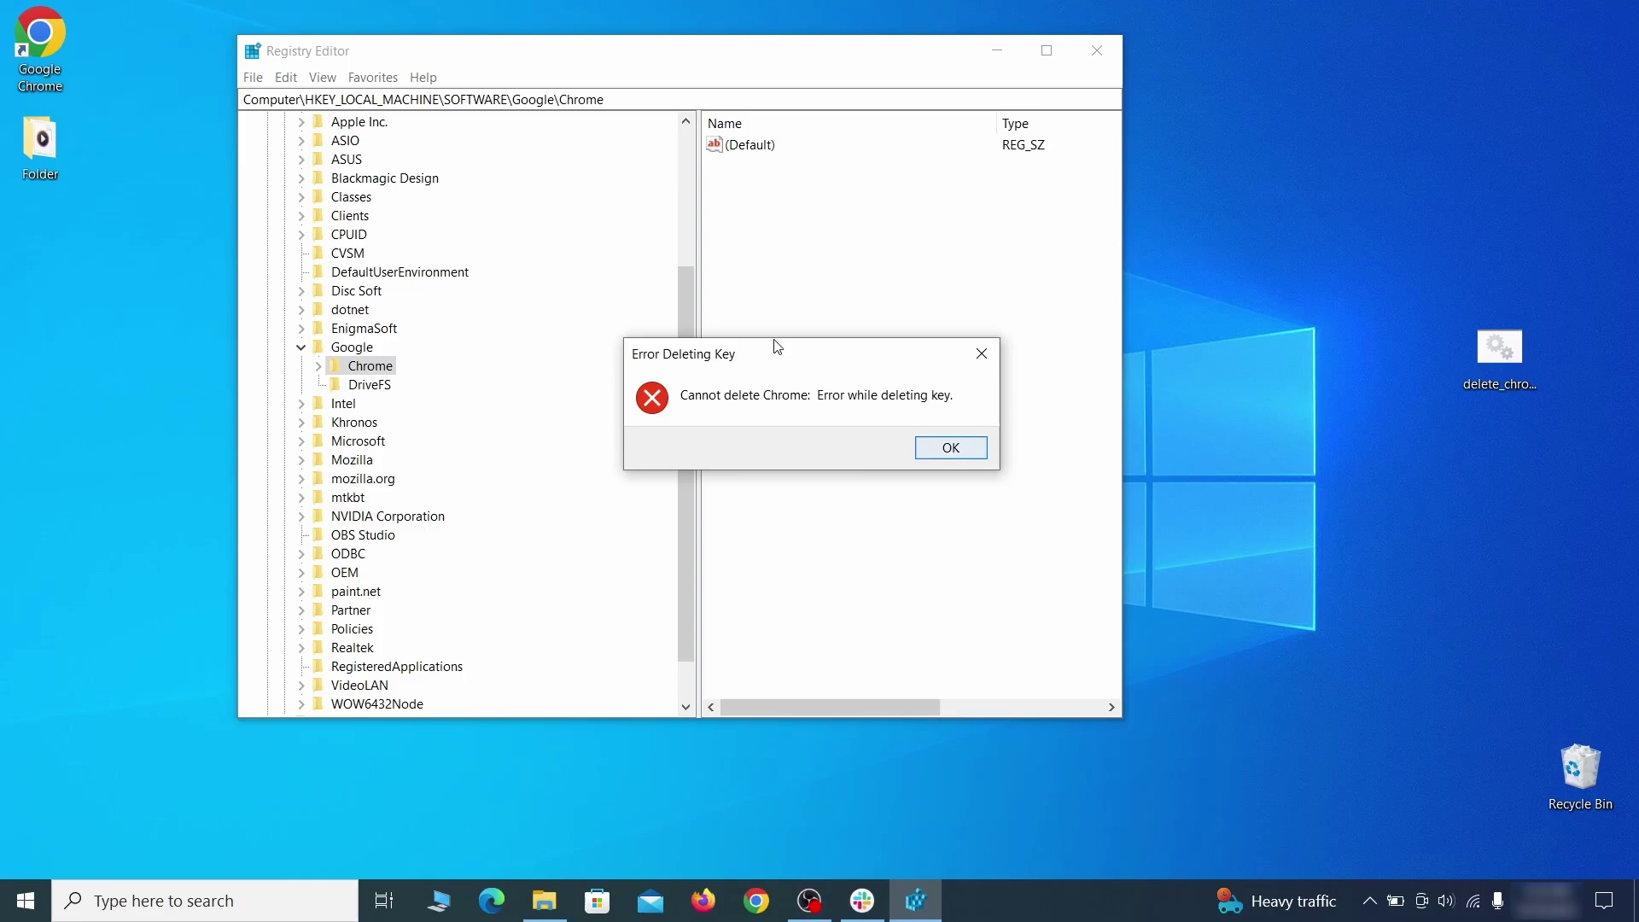
left_click(957, 449)
- Make Everyone the owner of the Google\Chrome key, apply permissions, then delete the key
right_click(394, 369)
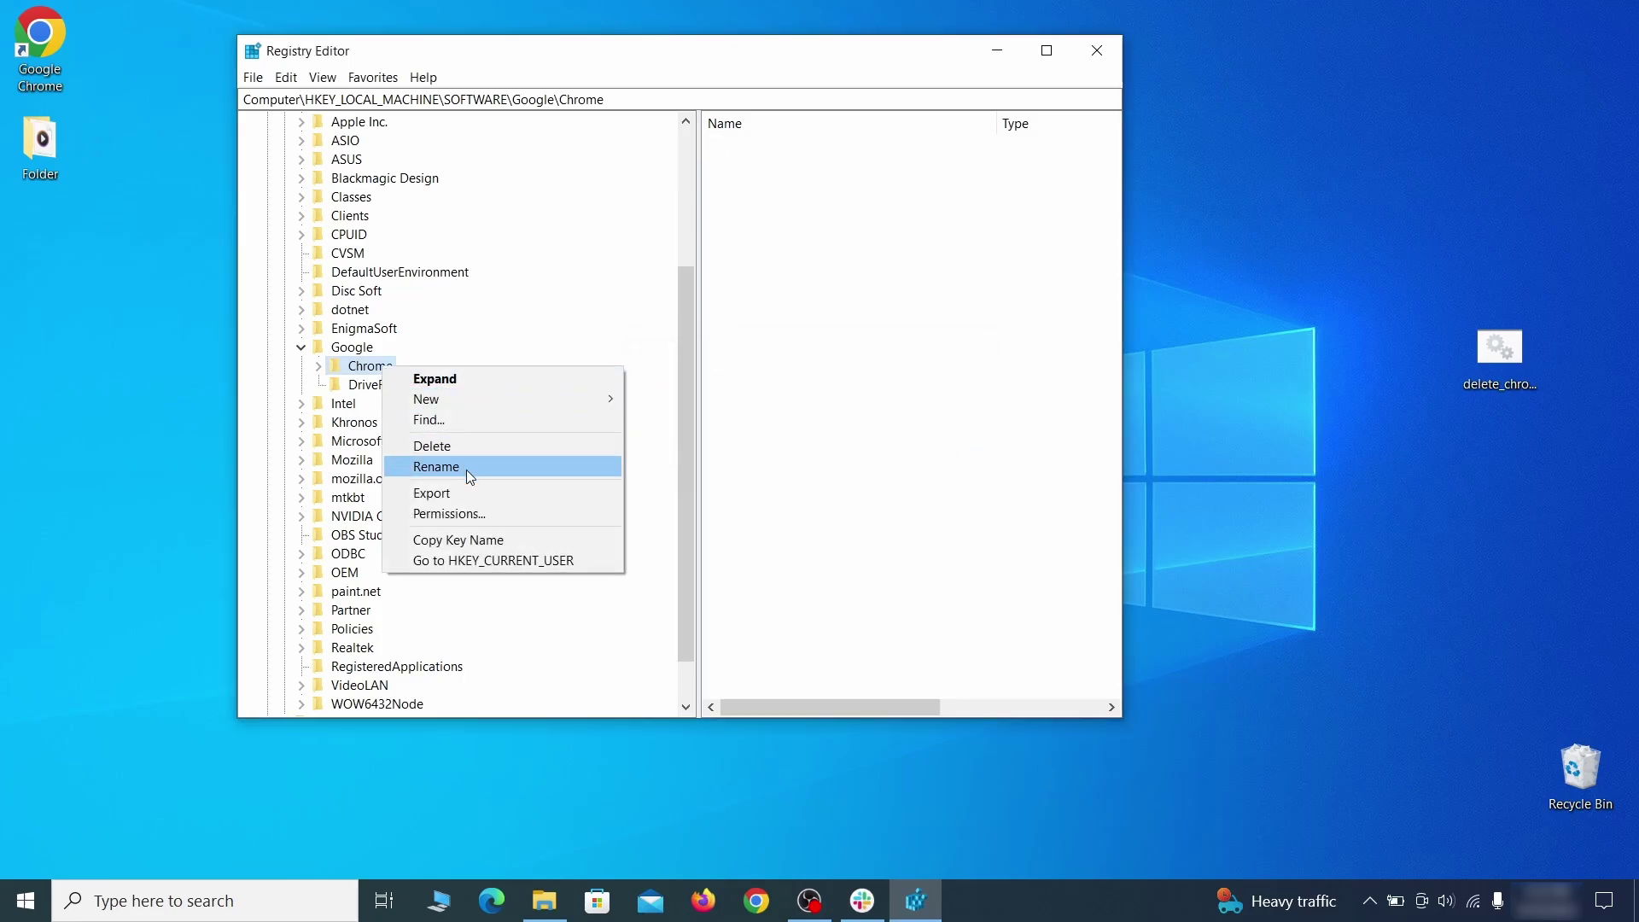
left_click(485, 513)
left_click(595, 503)
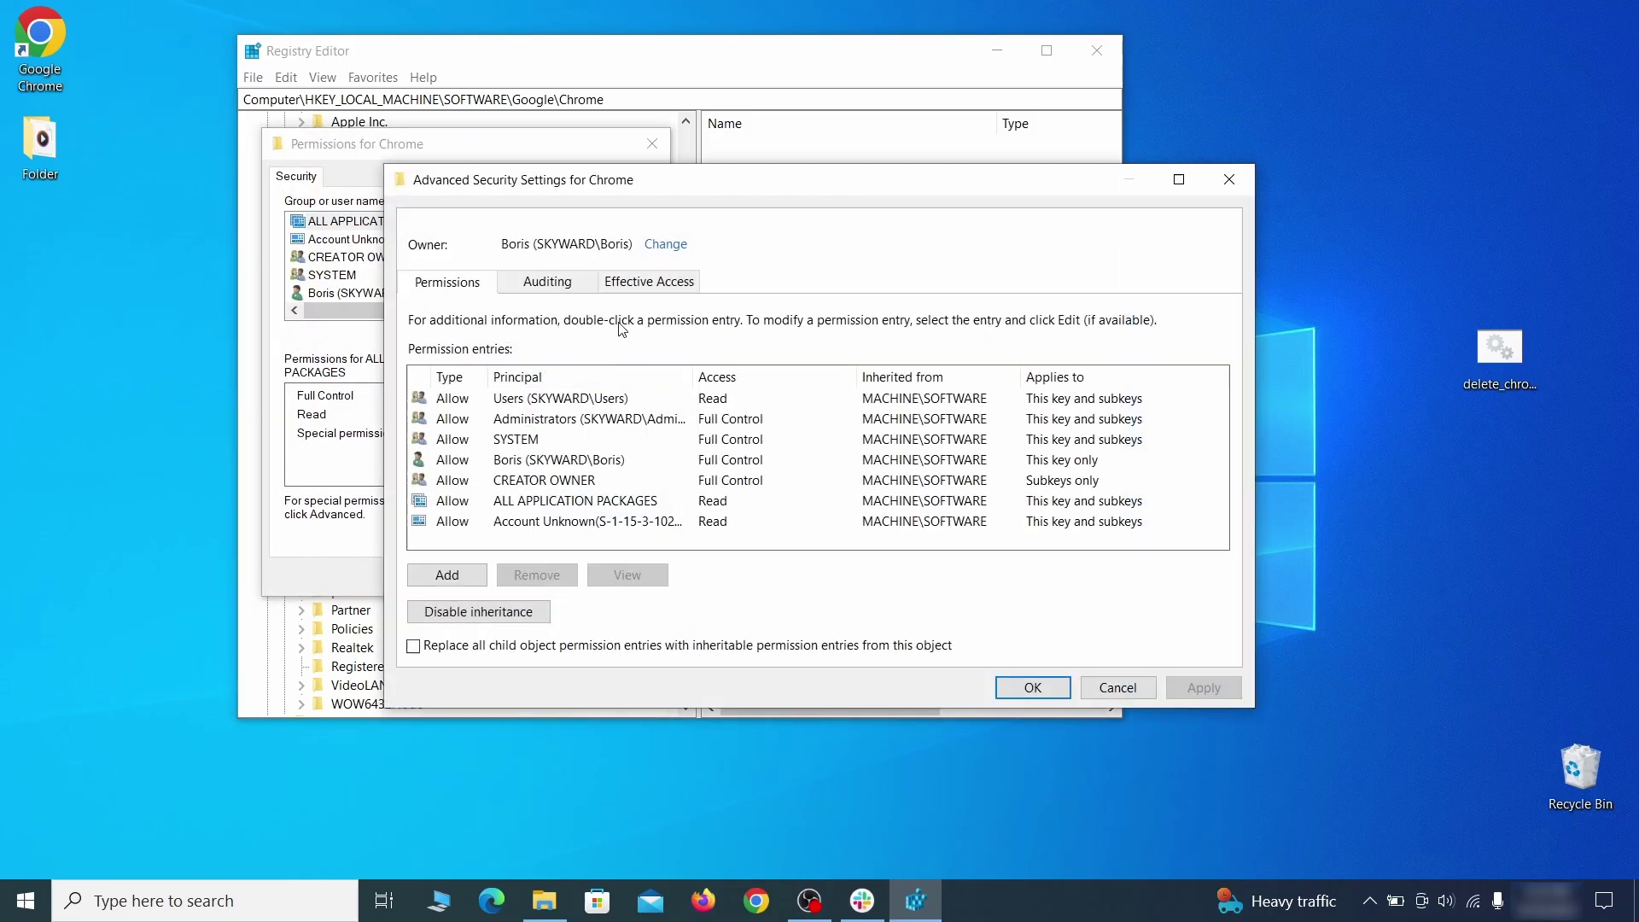
left_click(665, 245)
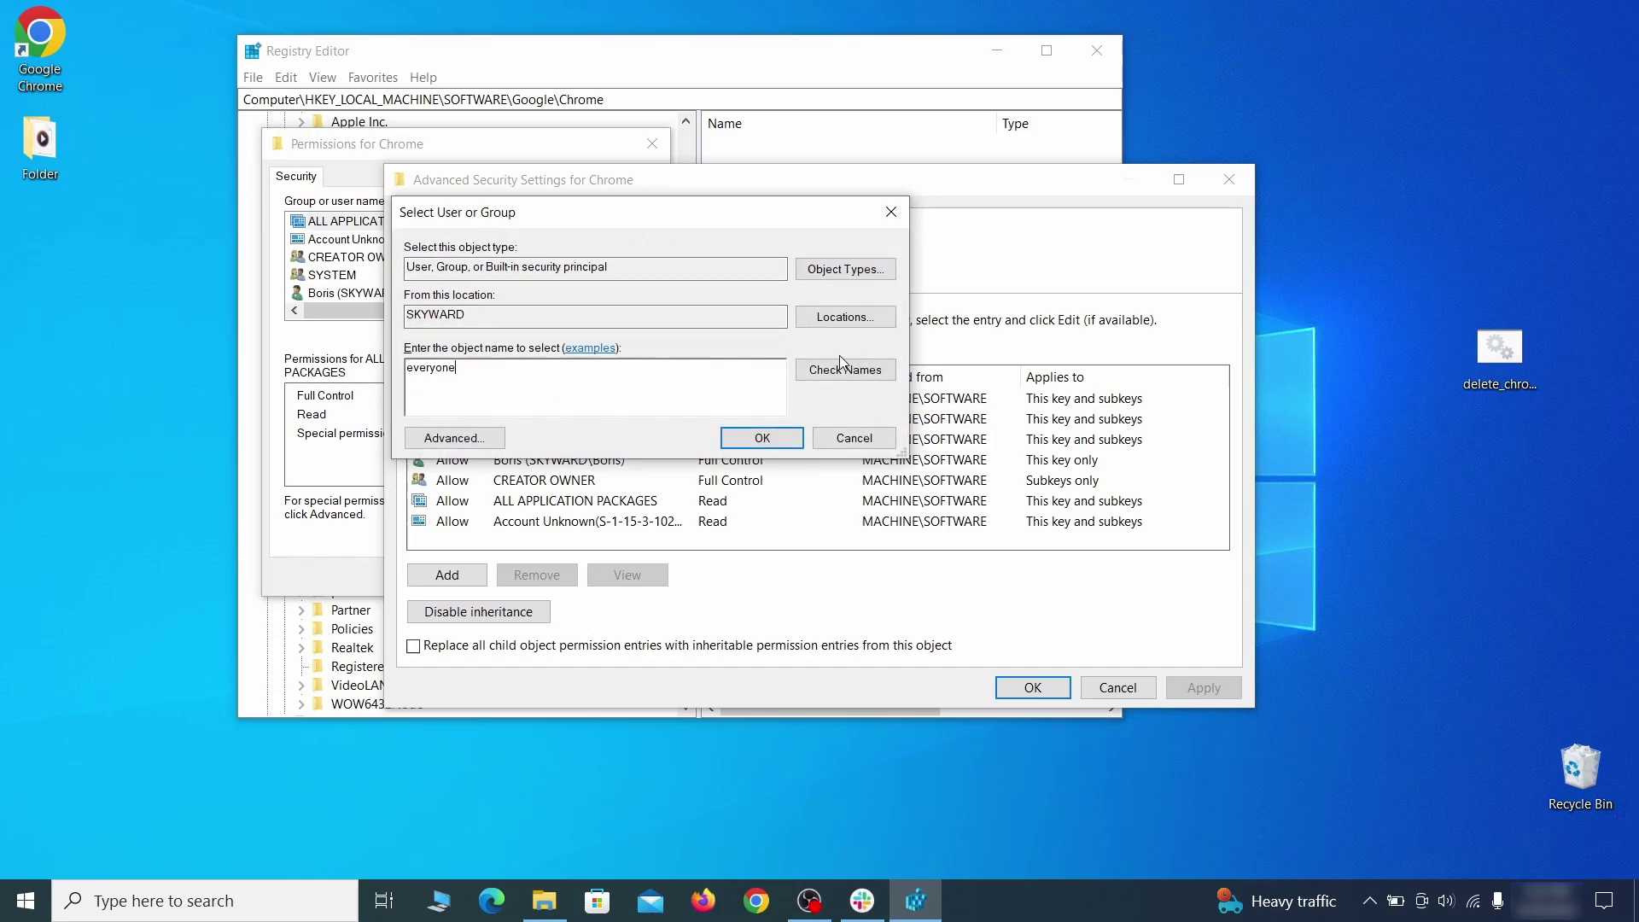
left_click(762, 438)
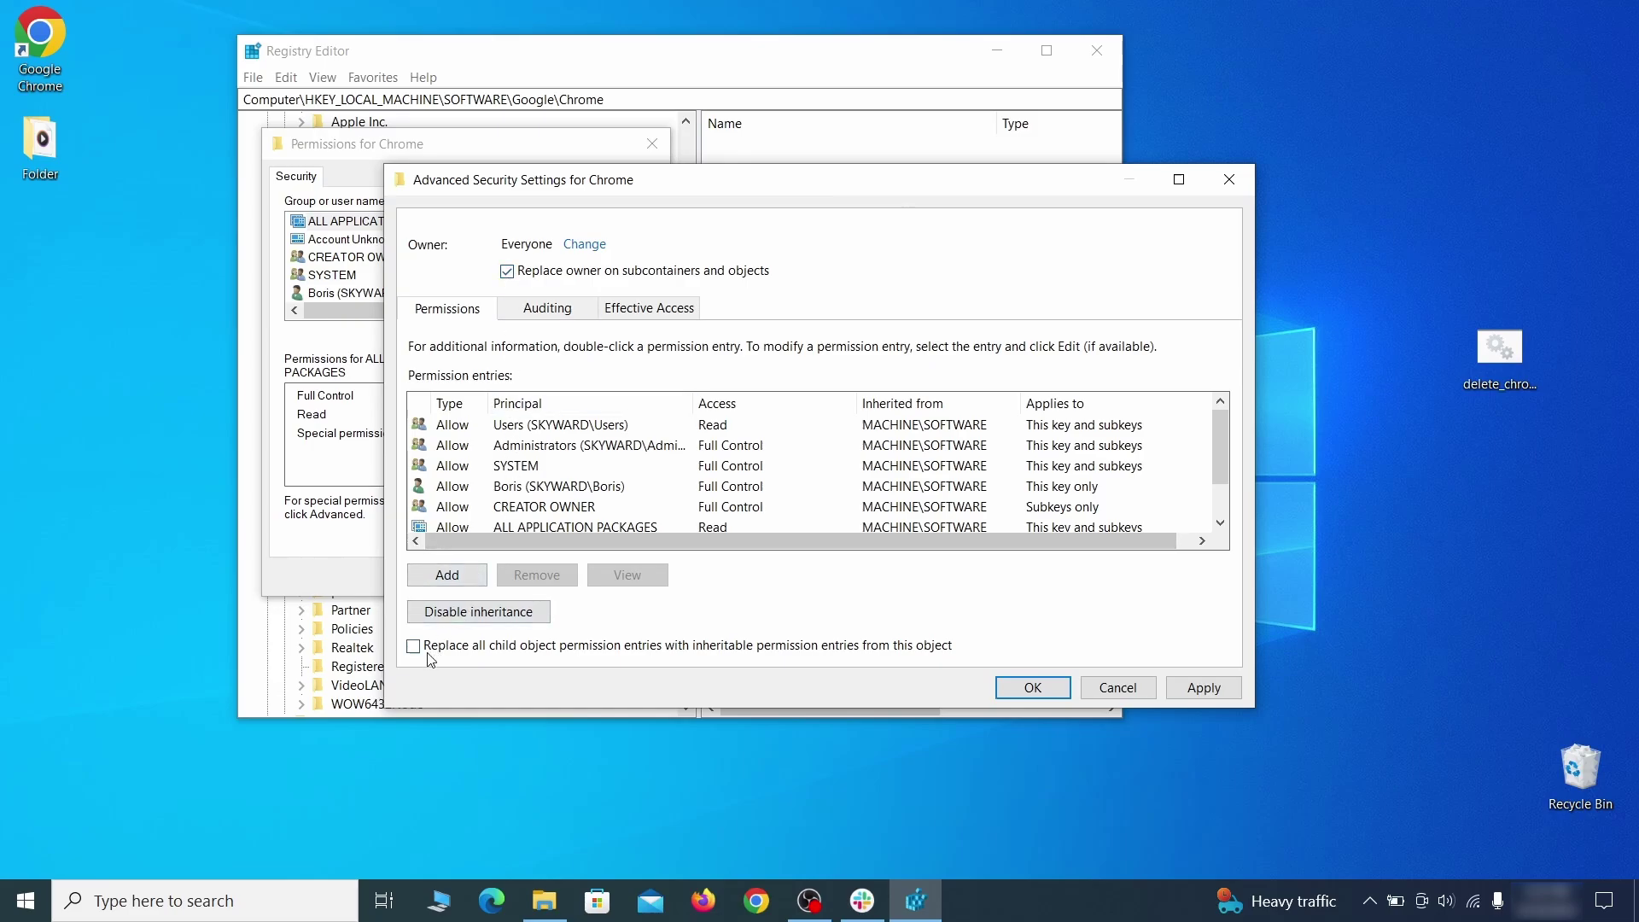
left_click(1204, 690)
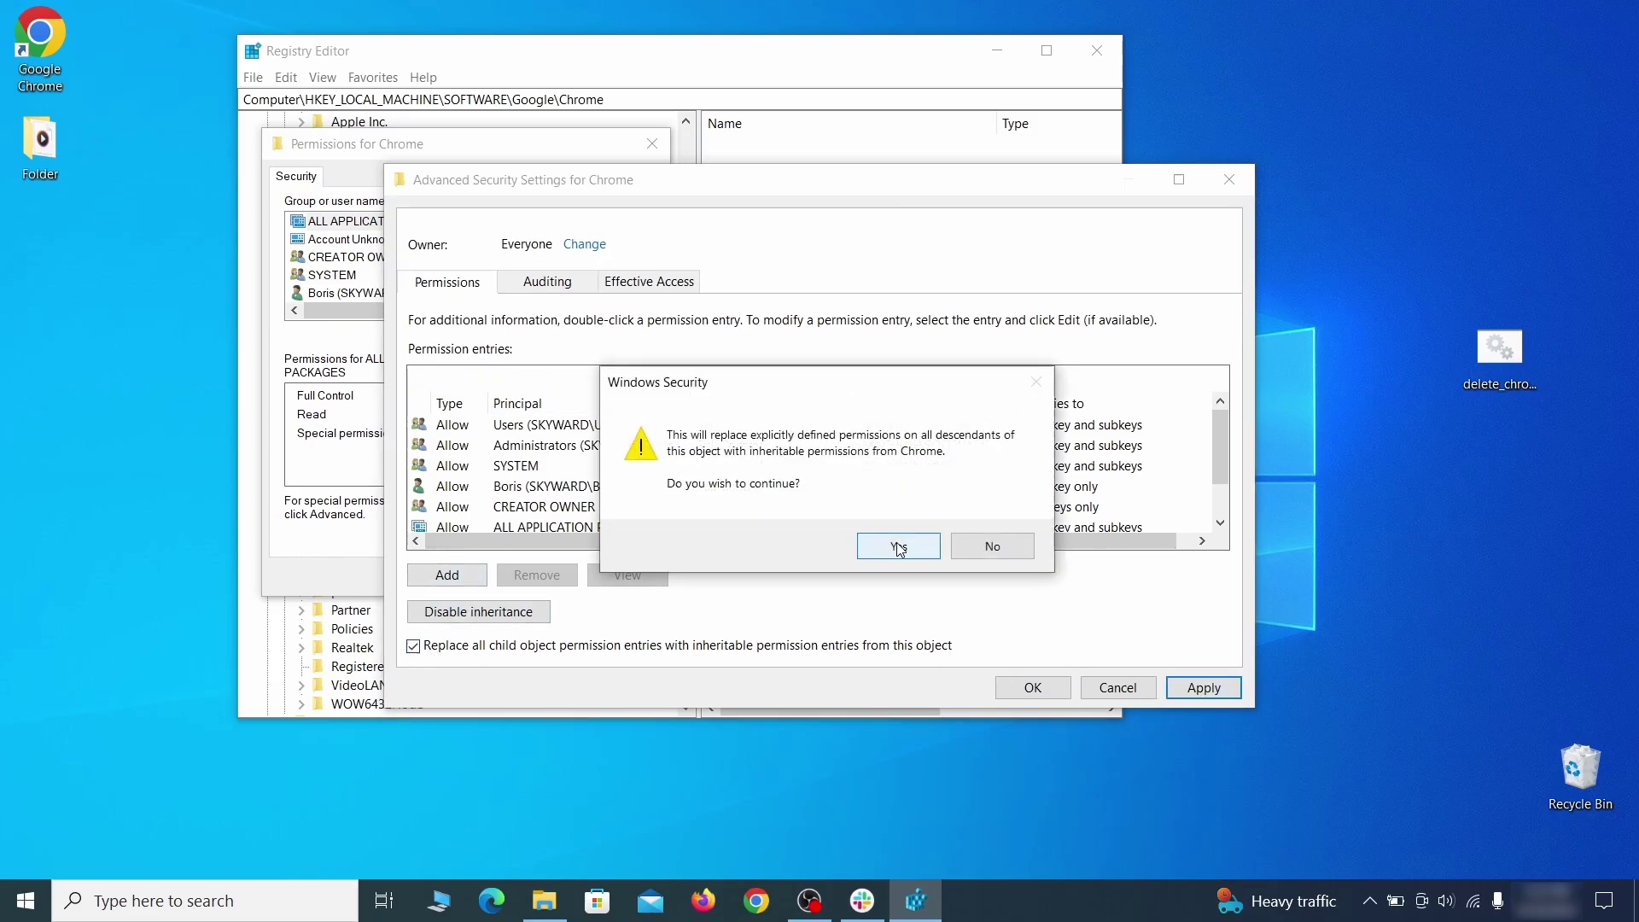
left_click(896, 544)
left_click(1033, 688)
left_click(444, 575)
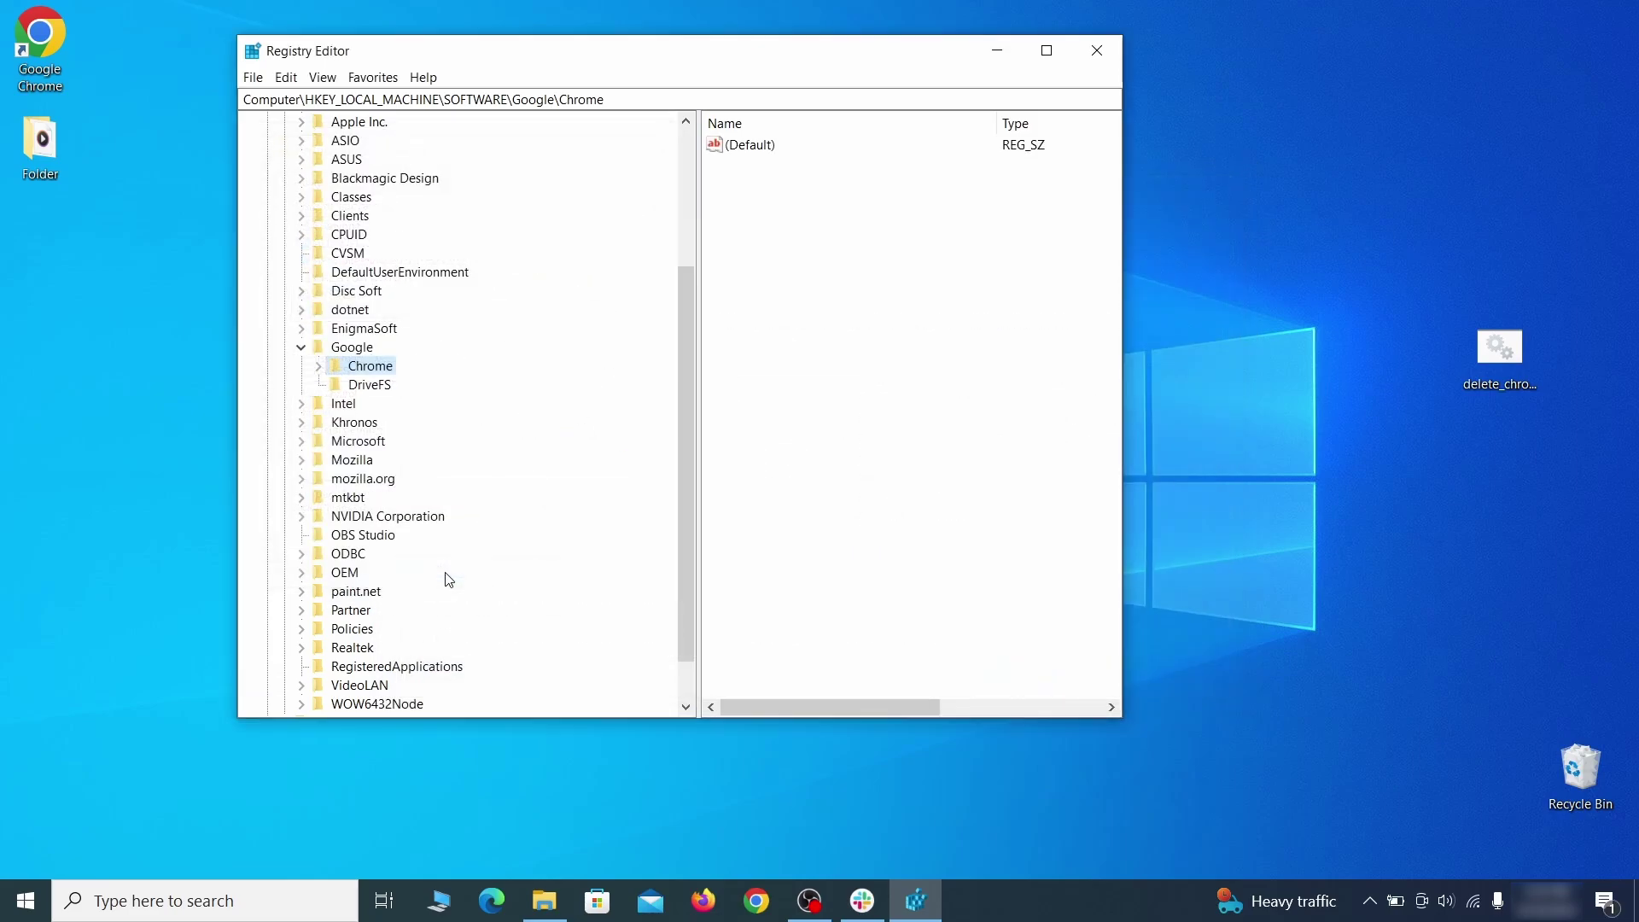
right_click(376, 367)
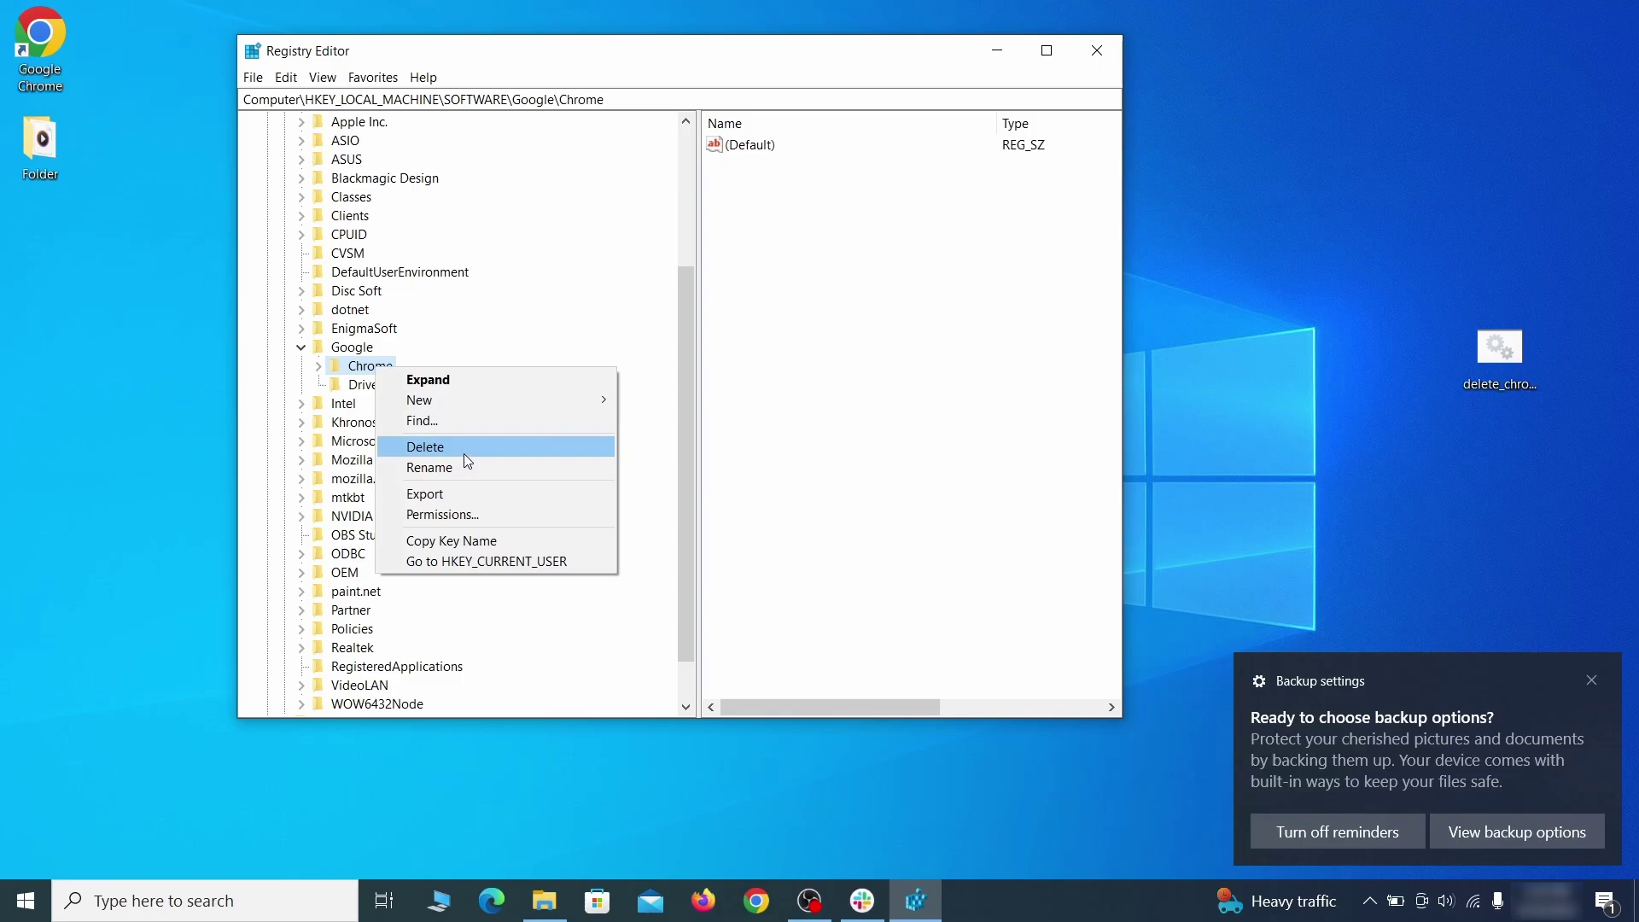
left_click(466, 452)
left_click(935, 449)
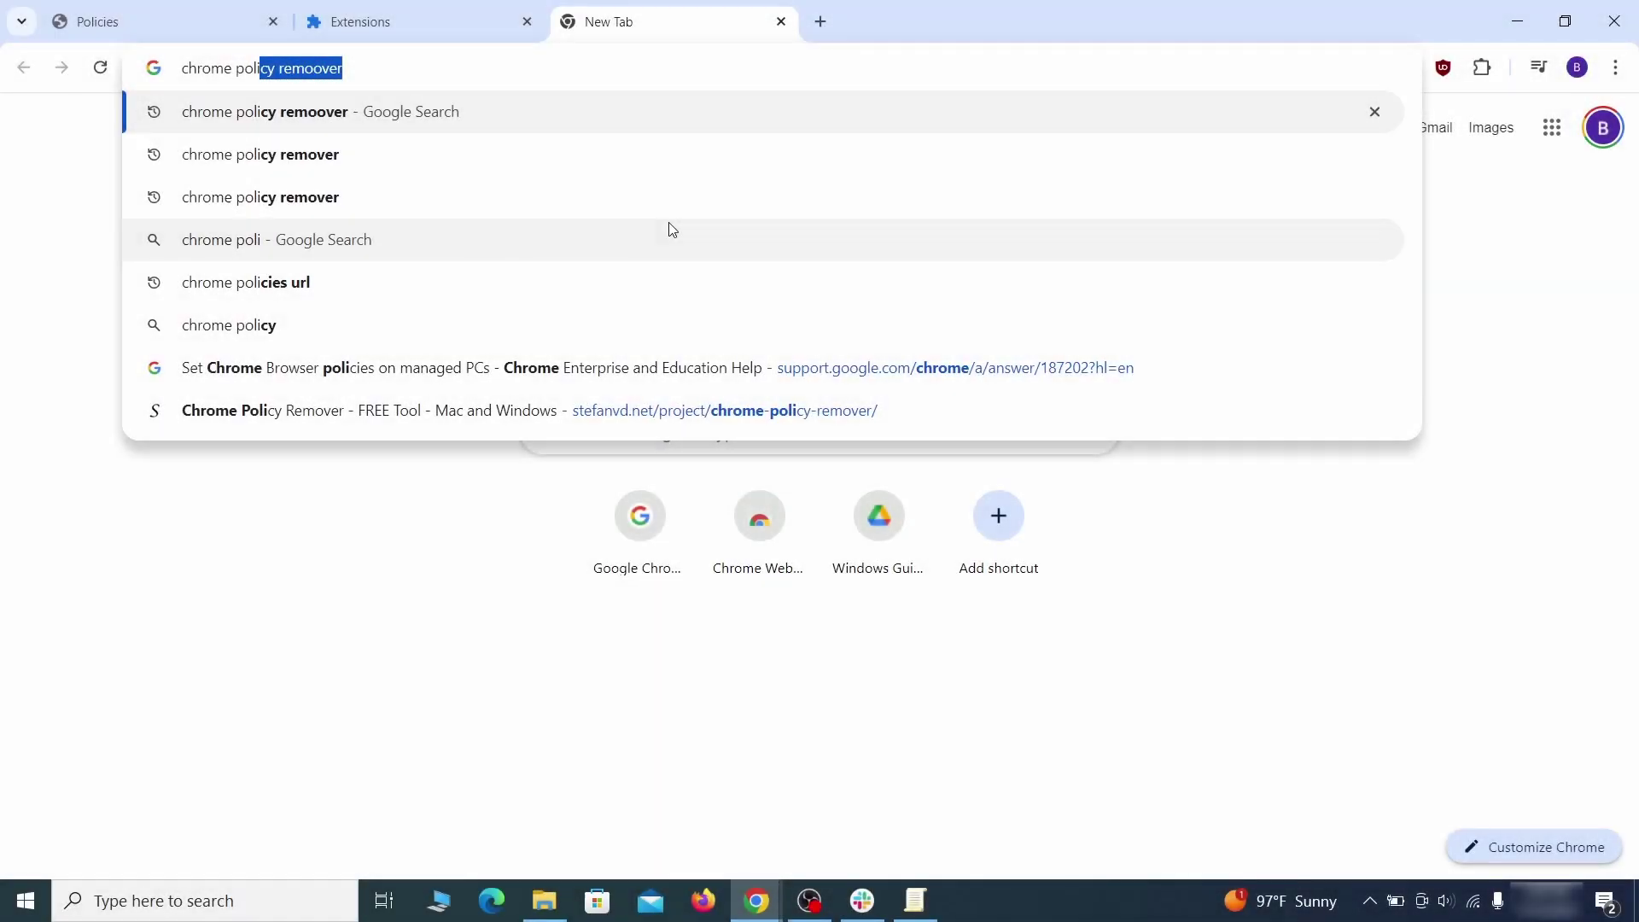
- Download the Chrome Policy Remover for Windows
type("y rem")
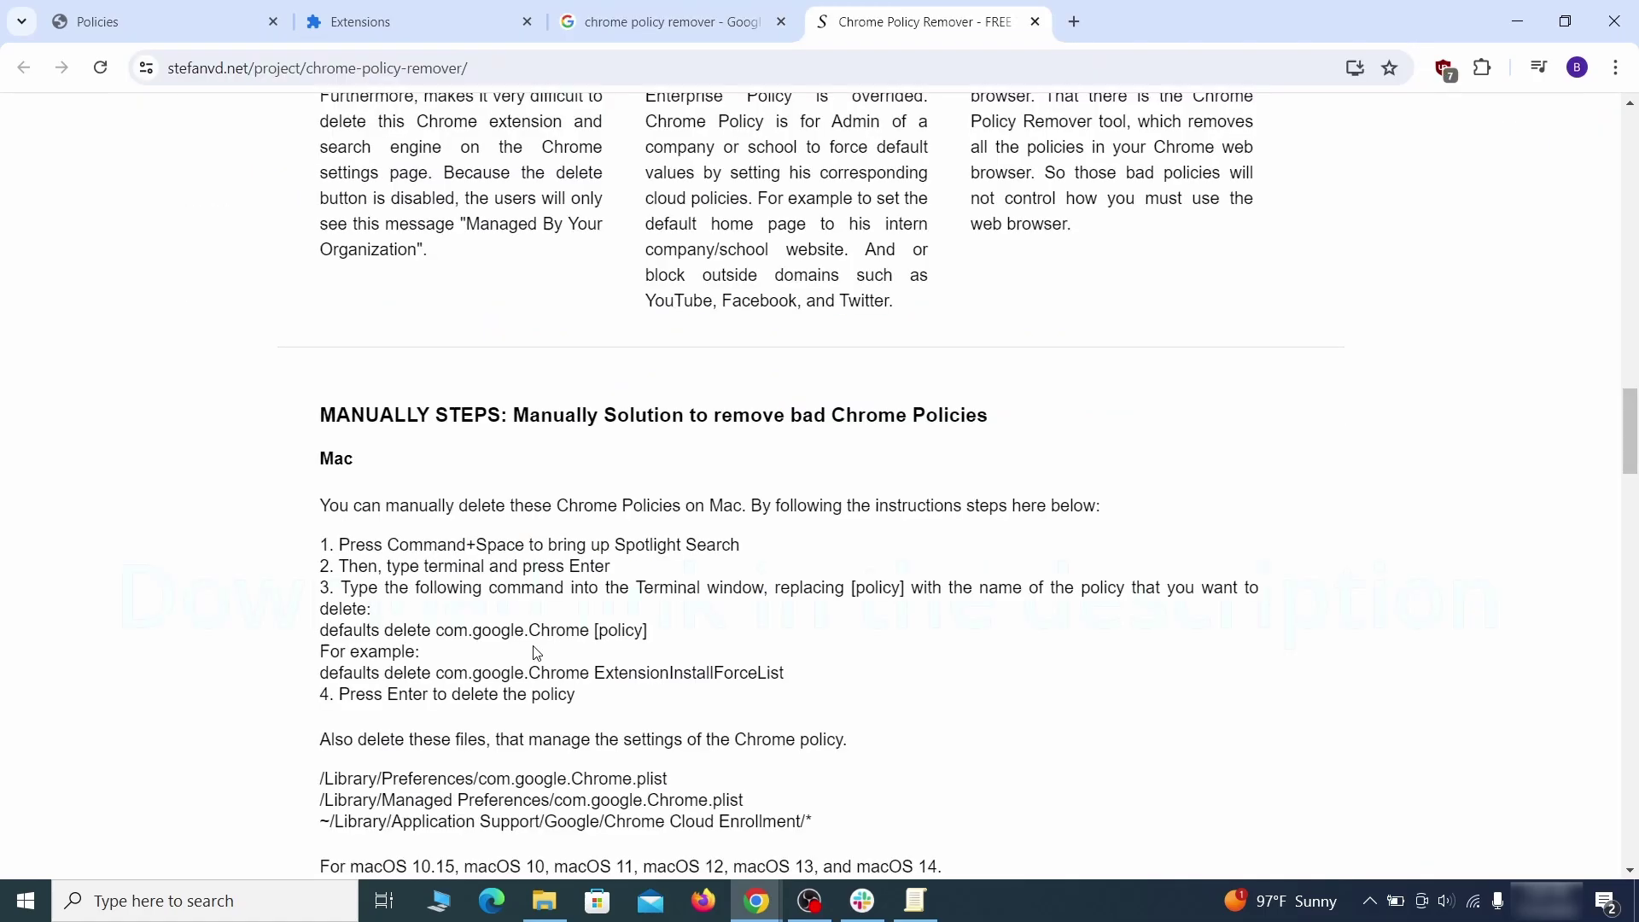
scroll(536, 656, "down", 5)
scroll(536, 656, "down", 5)
left_click(944, 443)
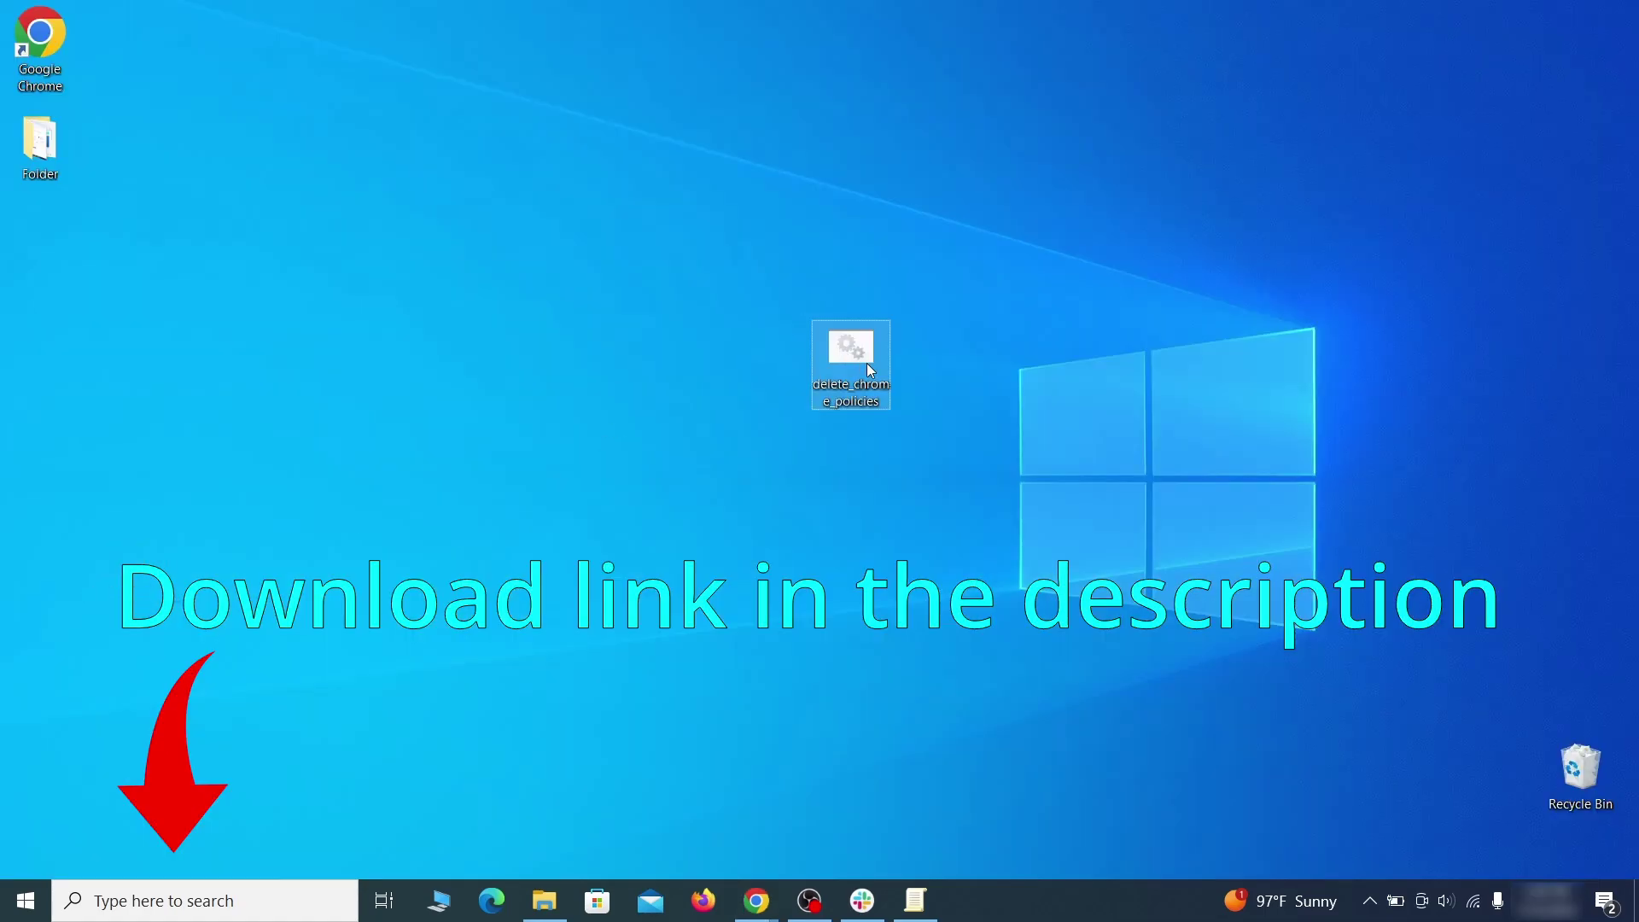
- Run 'delete chrome policies' as administrator, choosing More info and Run anyway past SmartScreen
right_click(867, 362)
left_click(973, 436)
left_click(596, 296)
left_click(893, 642)
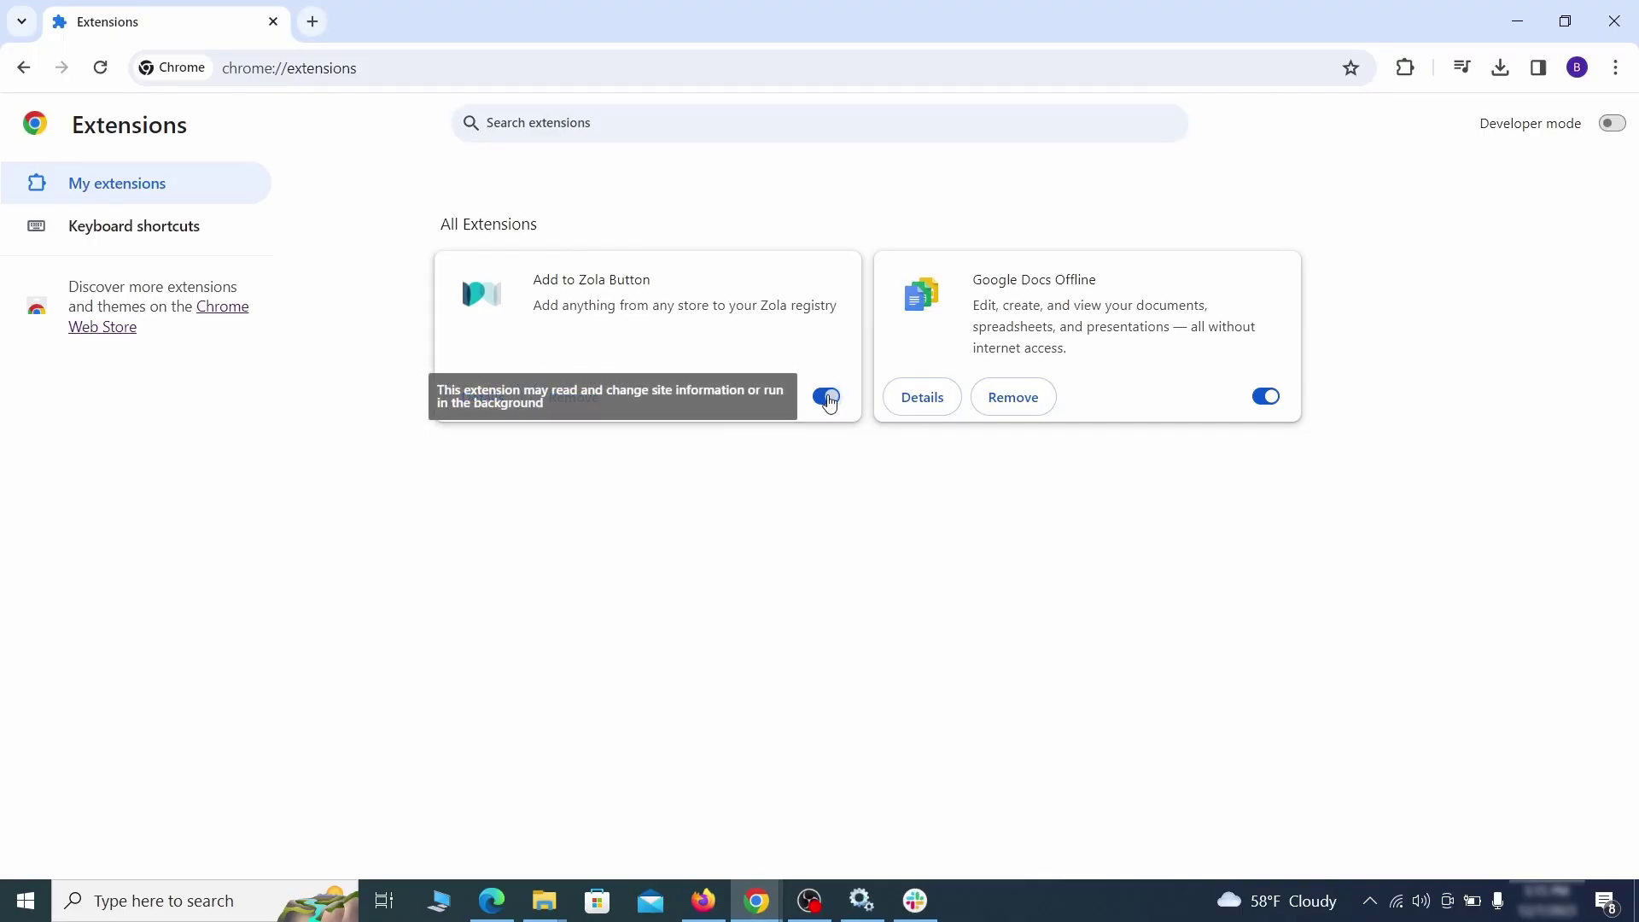
- Switch off and remove the Add to Zola Button extension
left_click(821, 398)
left_click(598, 408)
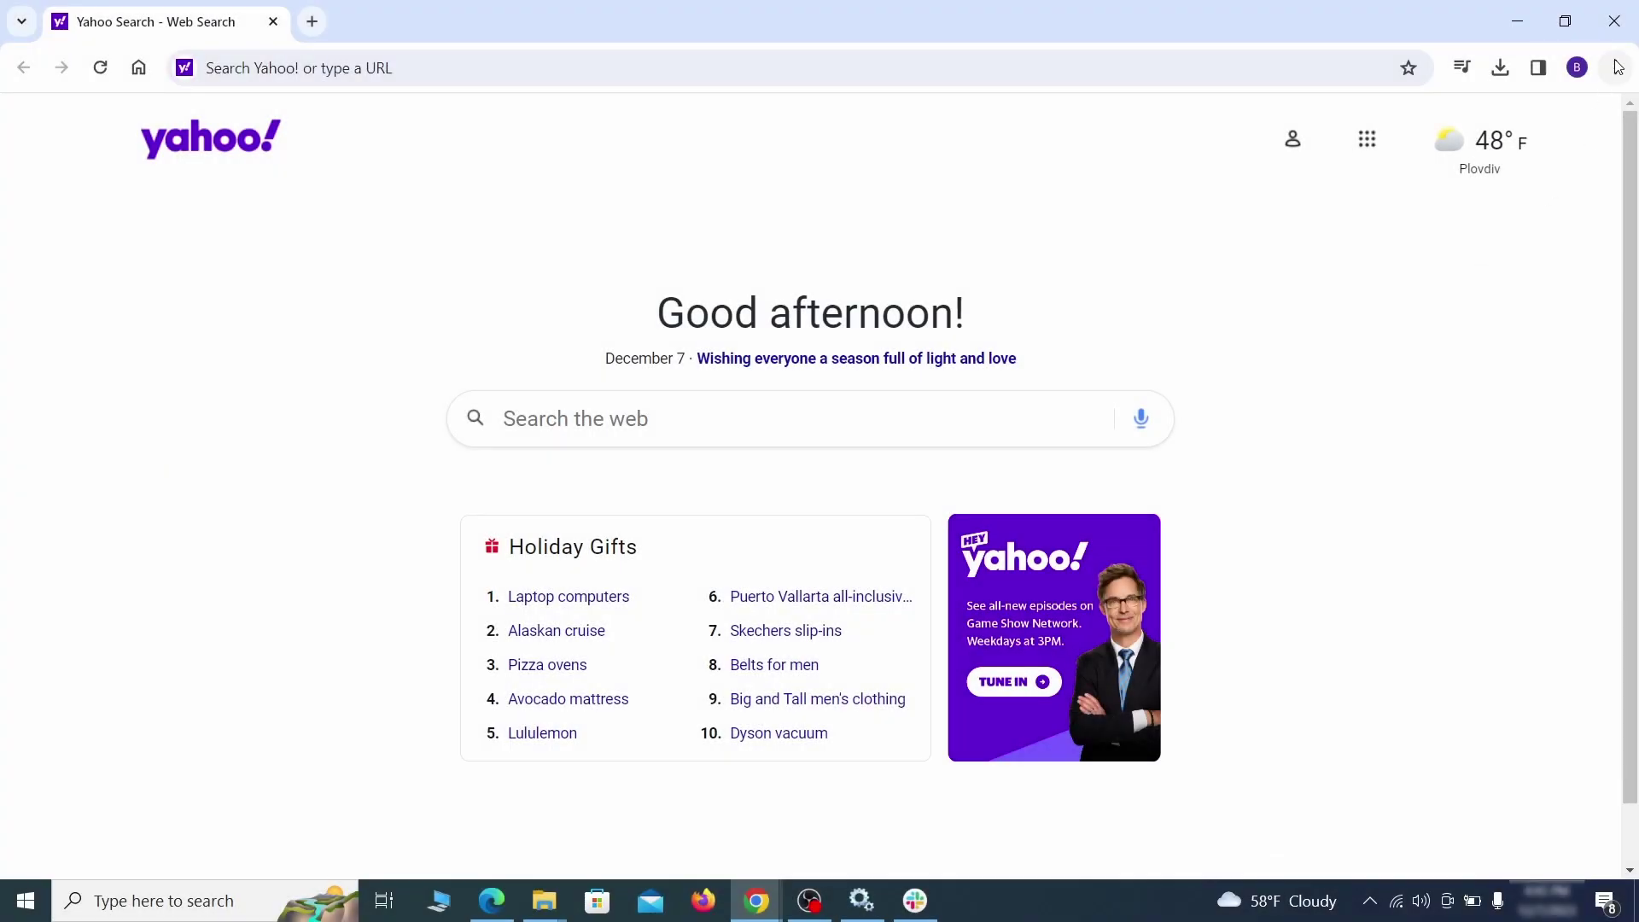
left_click(1616, 68)
- Clear the checked browsing data from the Advanced tab of Privacy and security settings
left_click(1346, 777)
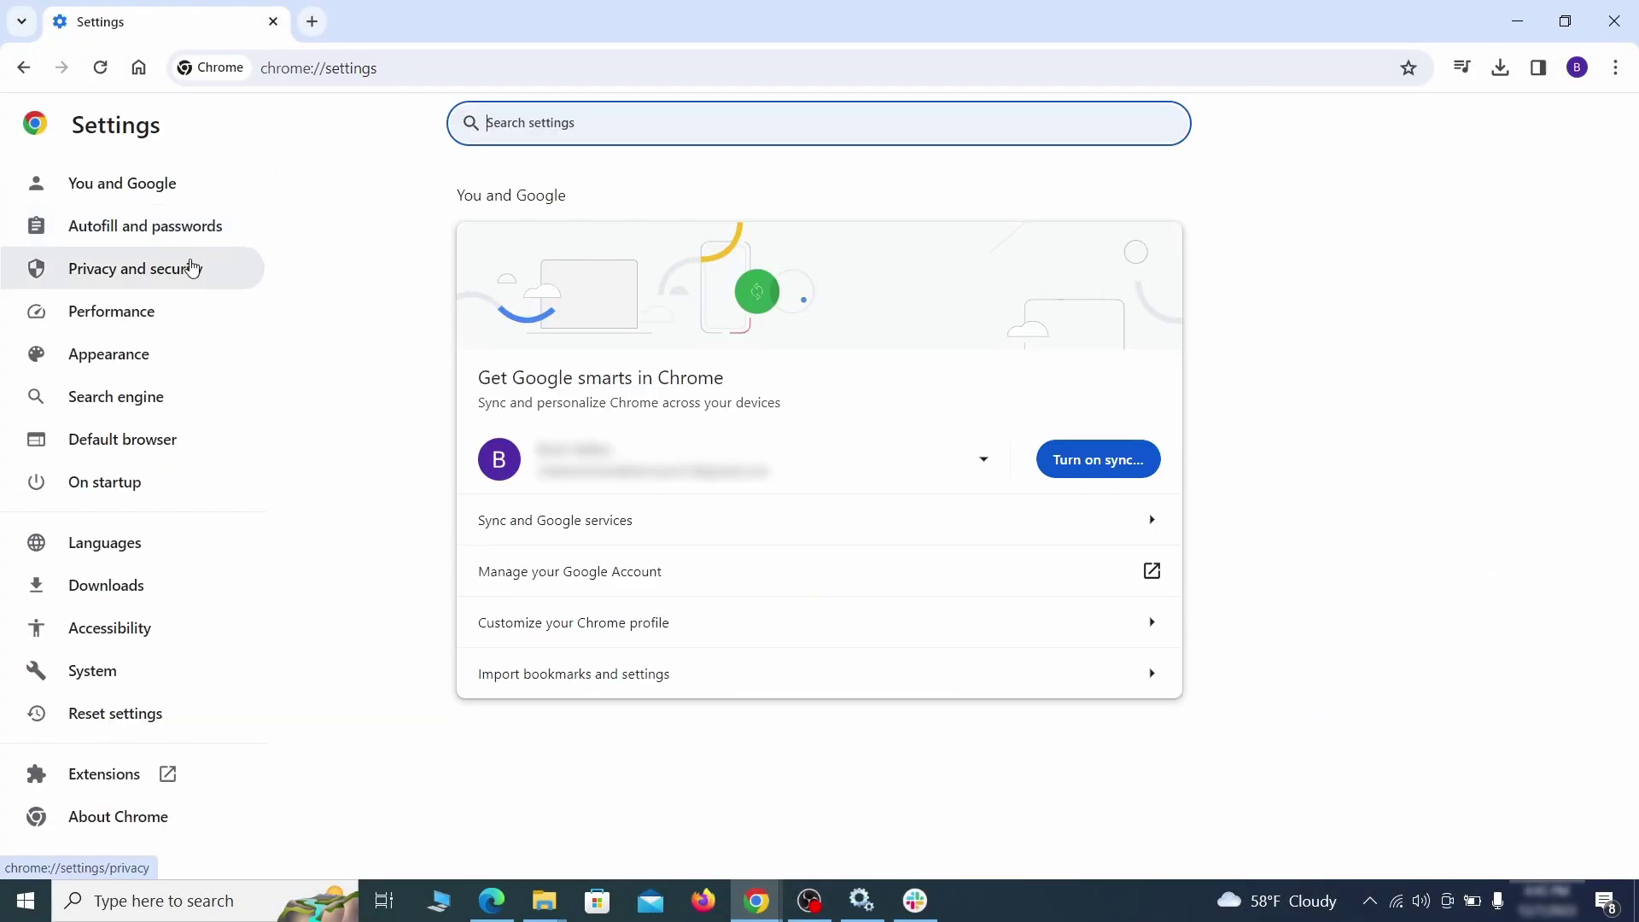
left_click(192, 268)
scroll(1291, 558, "down", 1)
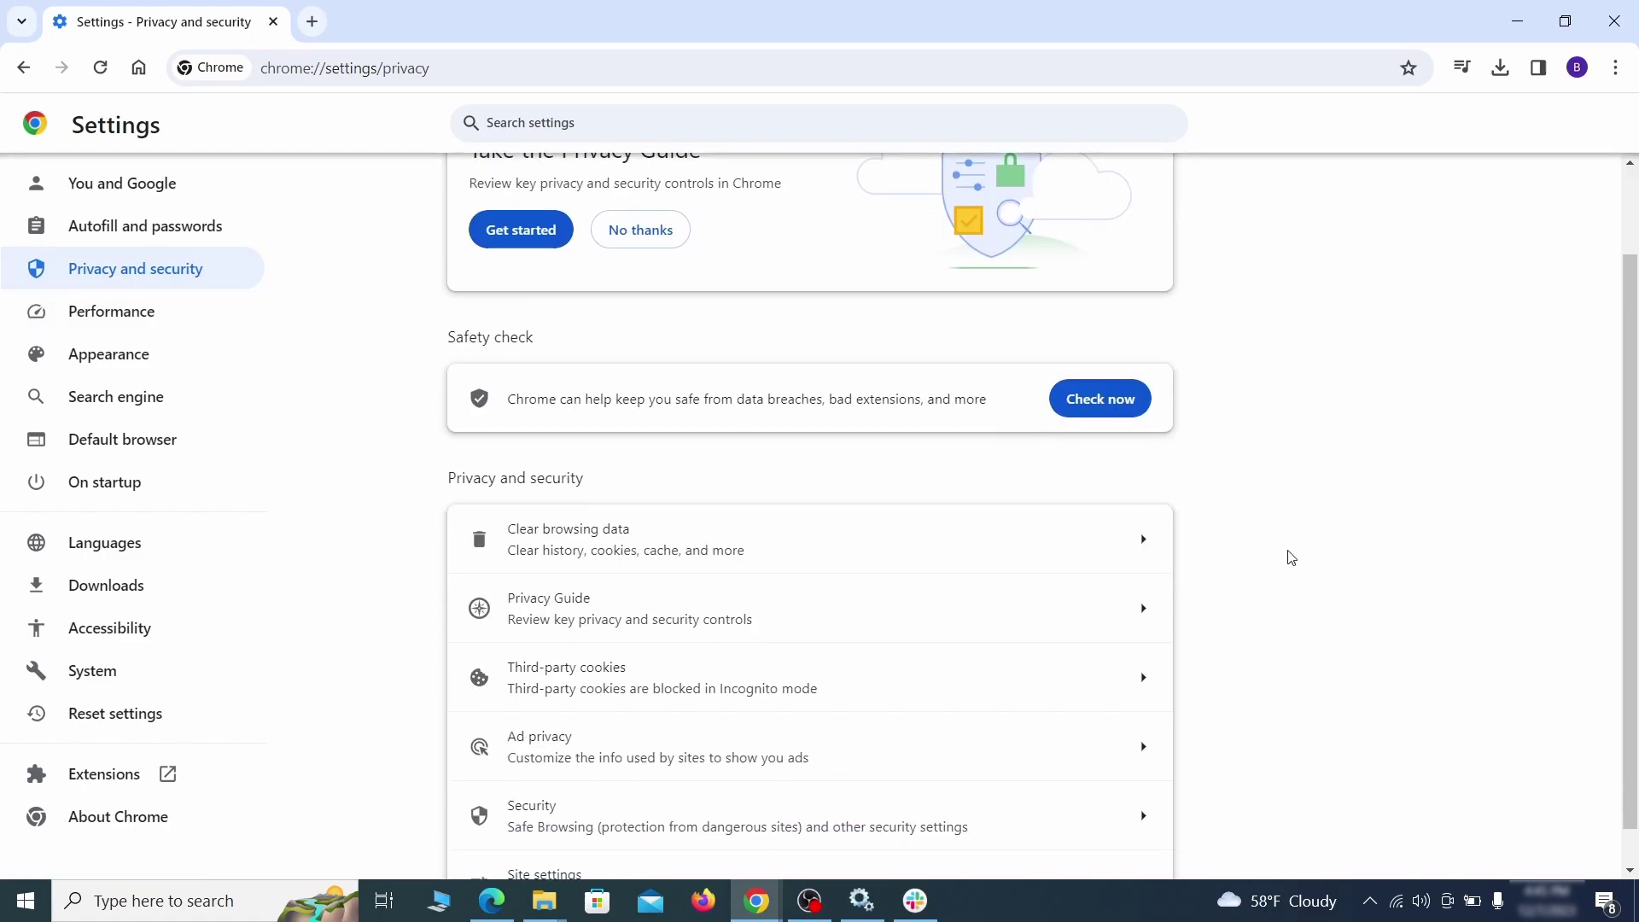
left_click(1071, 551)
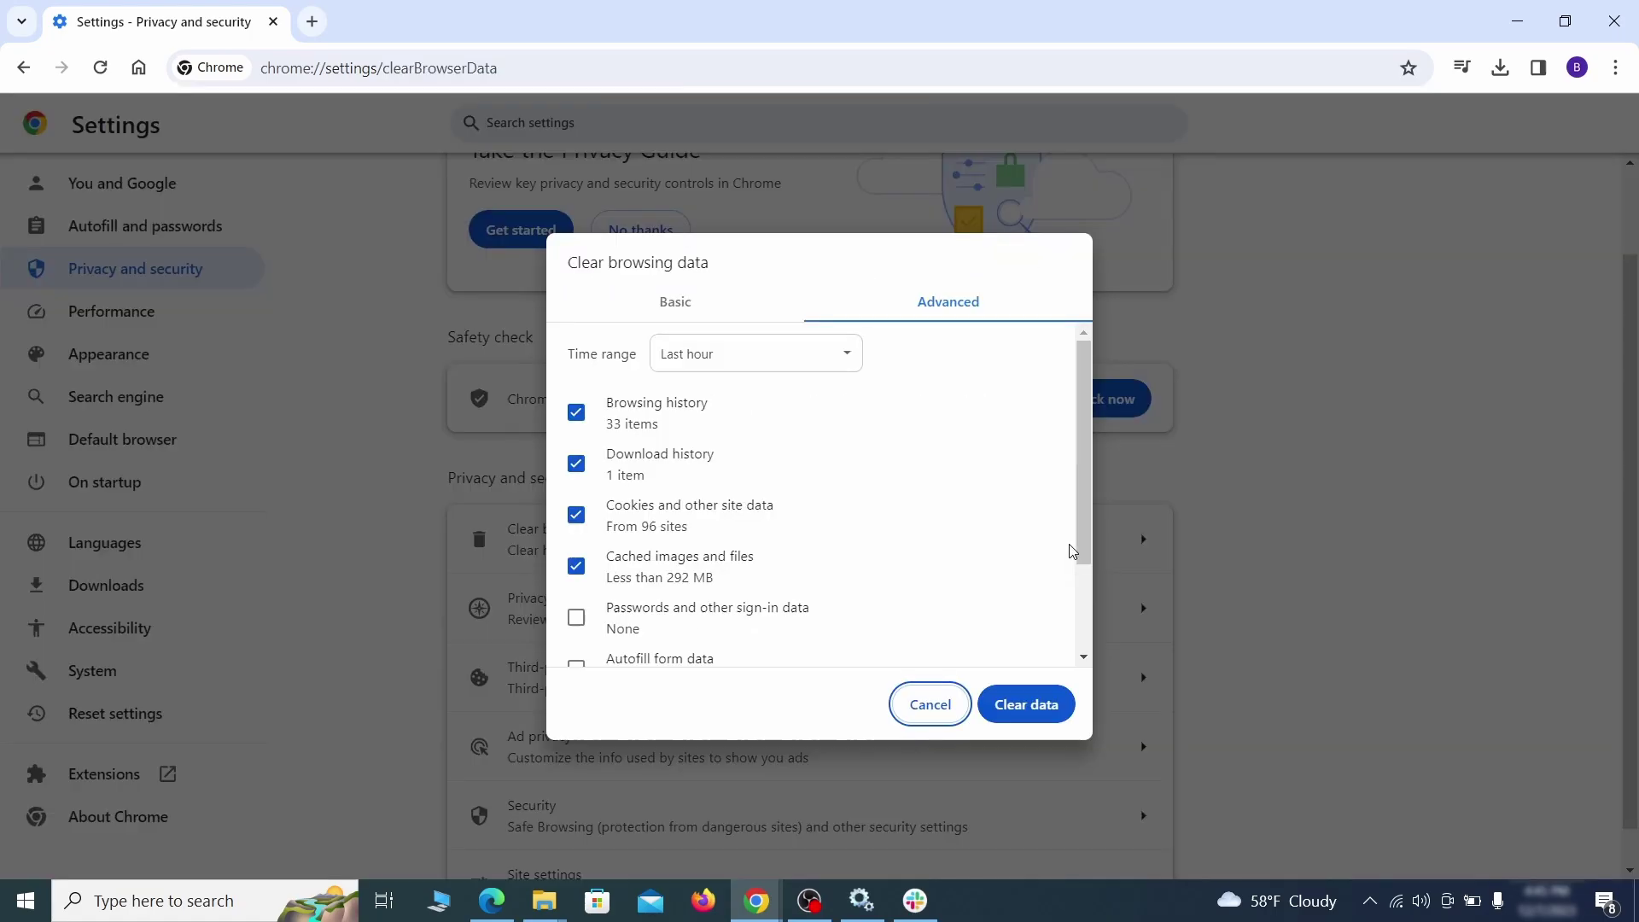
left_click(720, 309)
left_click(916, 306)
scroll(769, 529, "down", 2)
left_click(1041, 711)
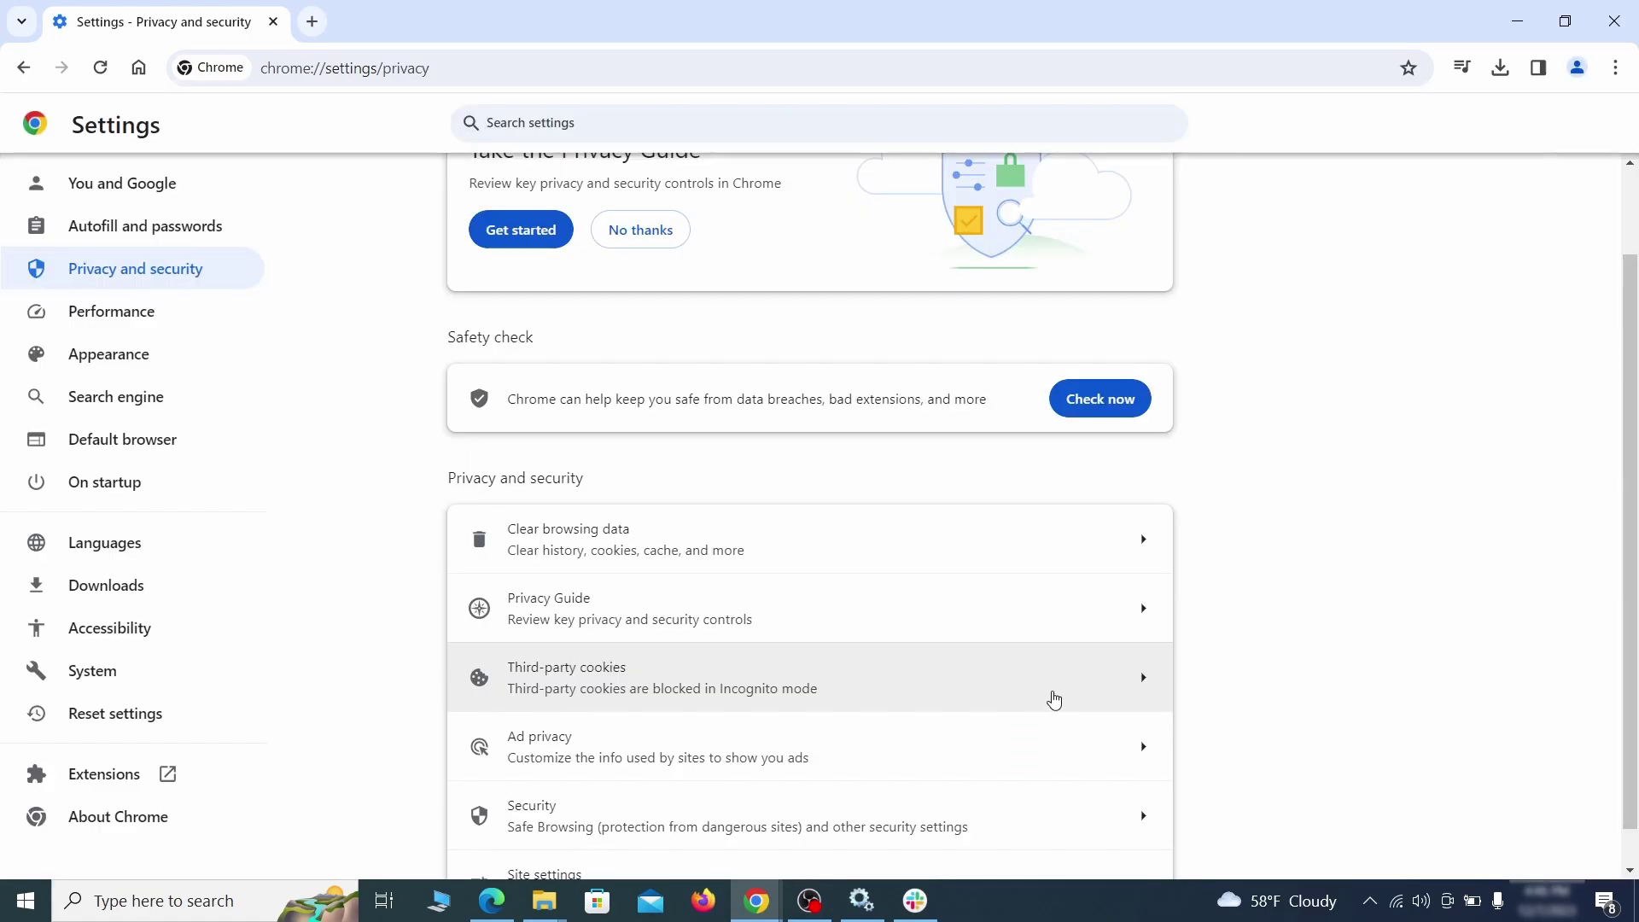
scroll(1233, 560, "down", 1)
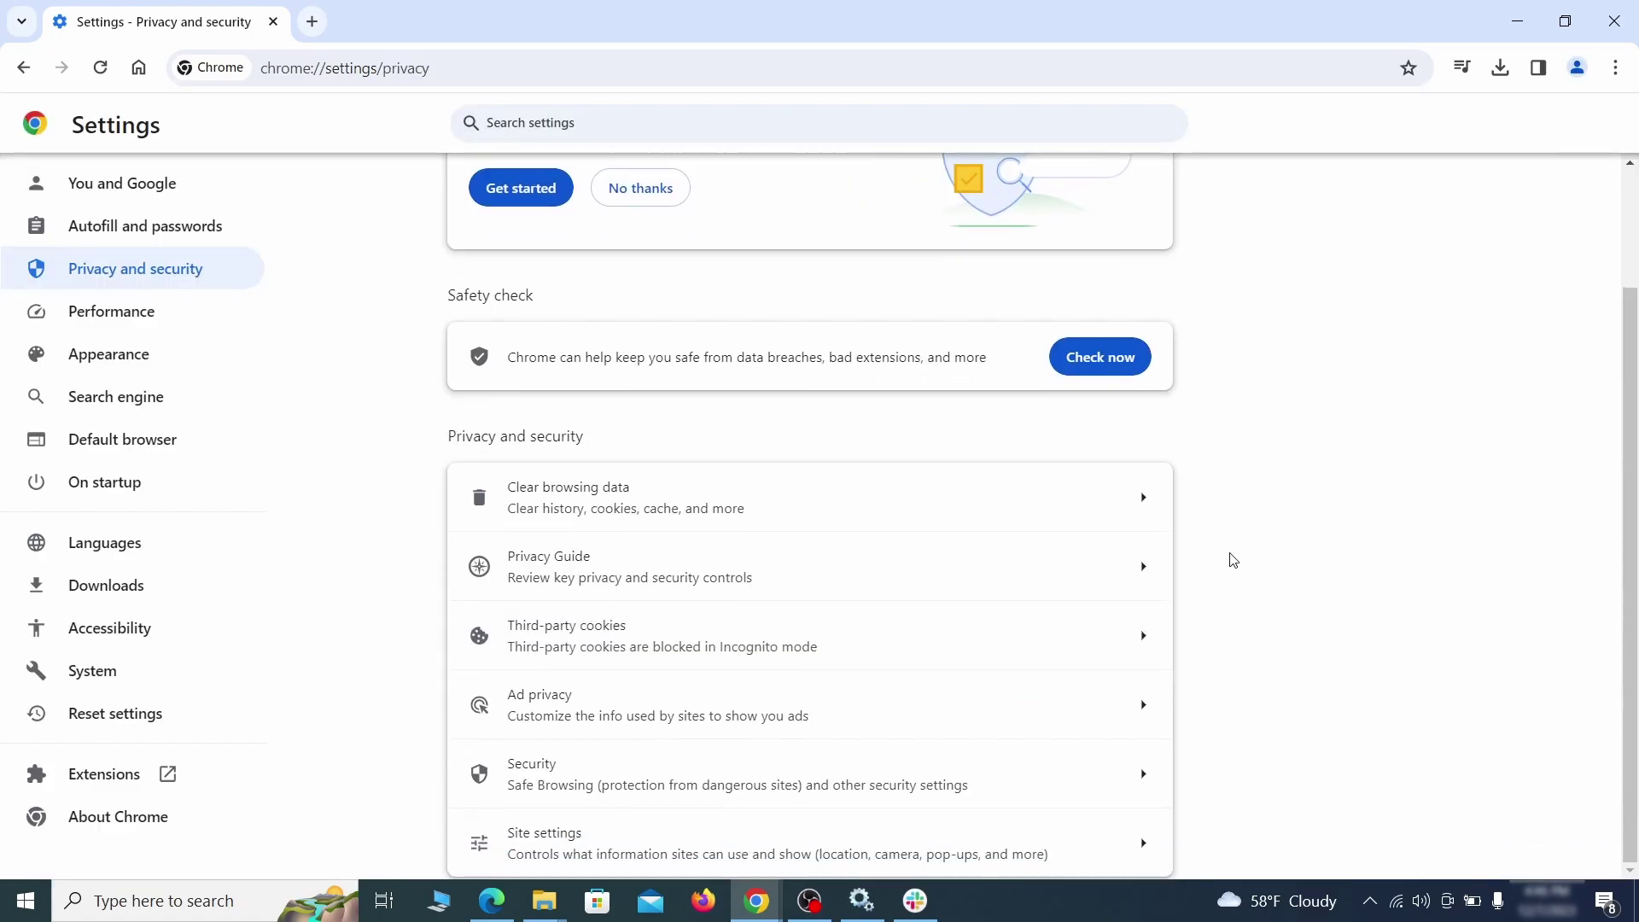
- Remove ExampleRougeURL.com from the sites allowed to send notifications
left_click(798, 833)
scroll(1158, 543, "down", 5)
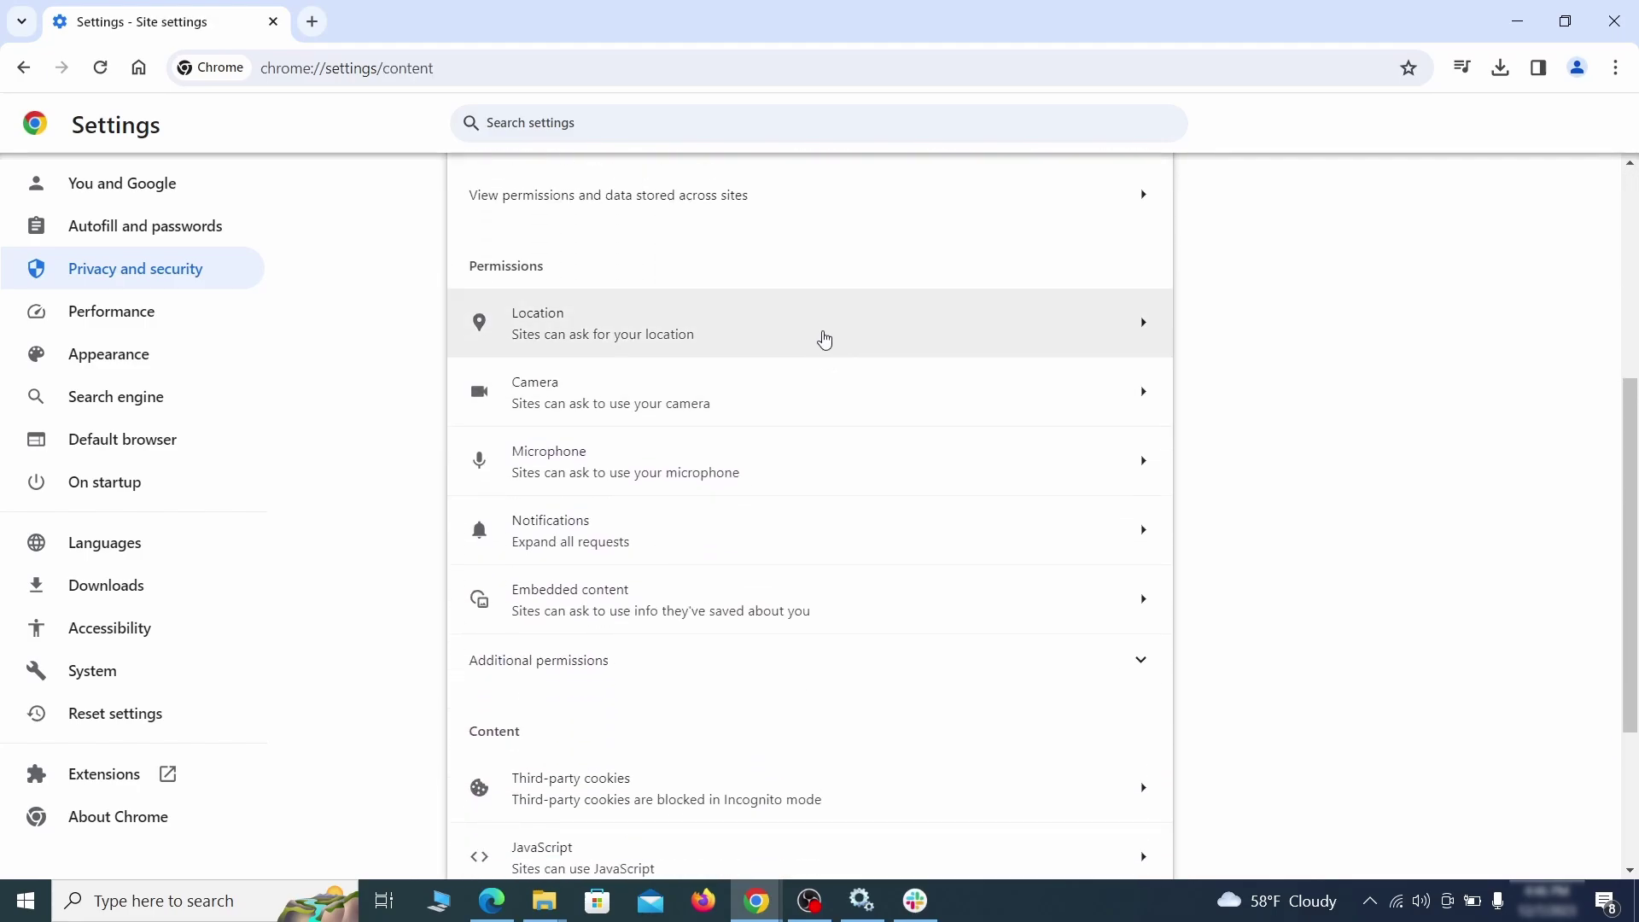
left_click(823, 340)
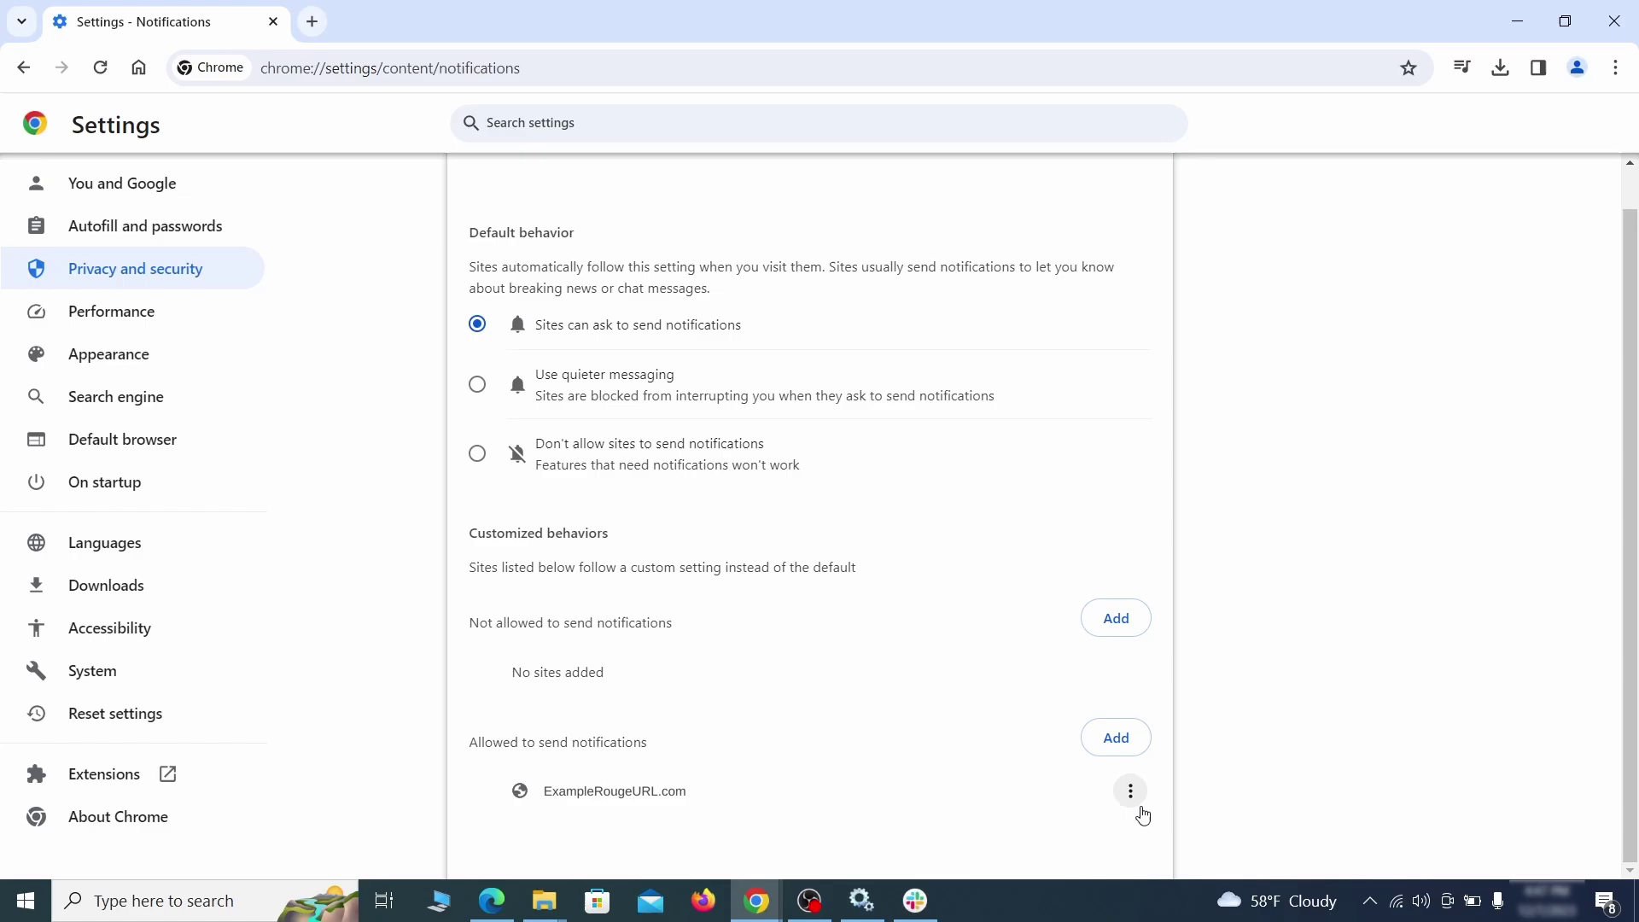
left_click(1138, 798)
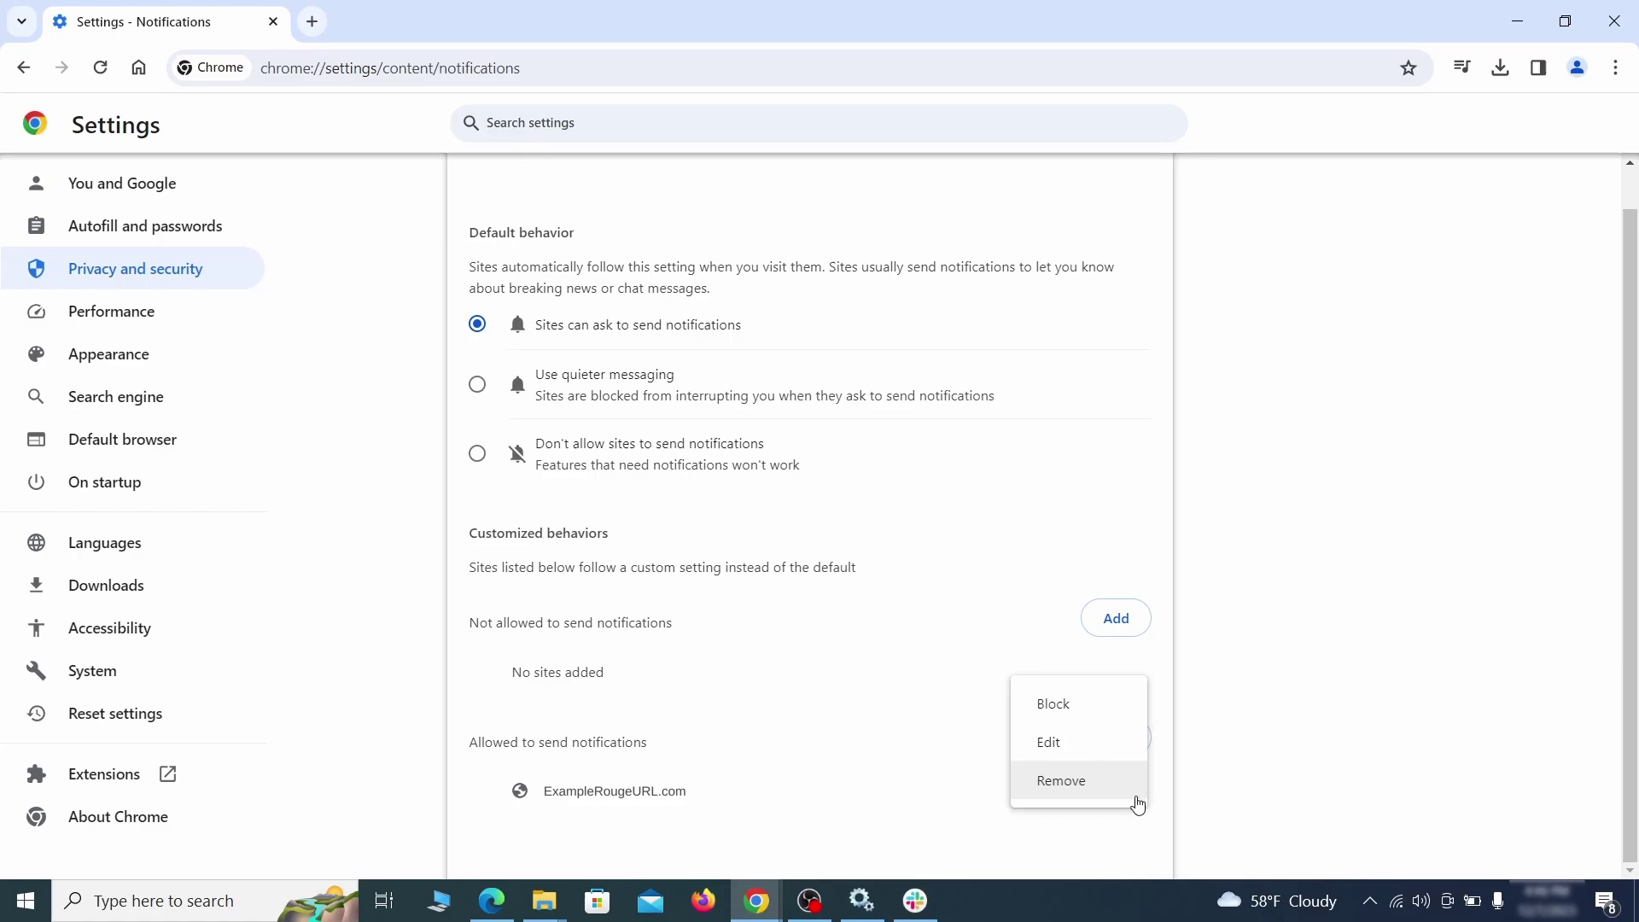
left_click(1081, 783)
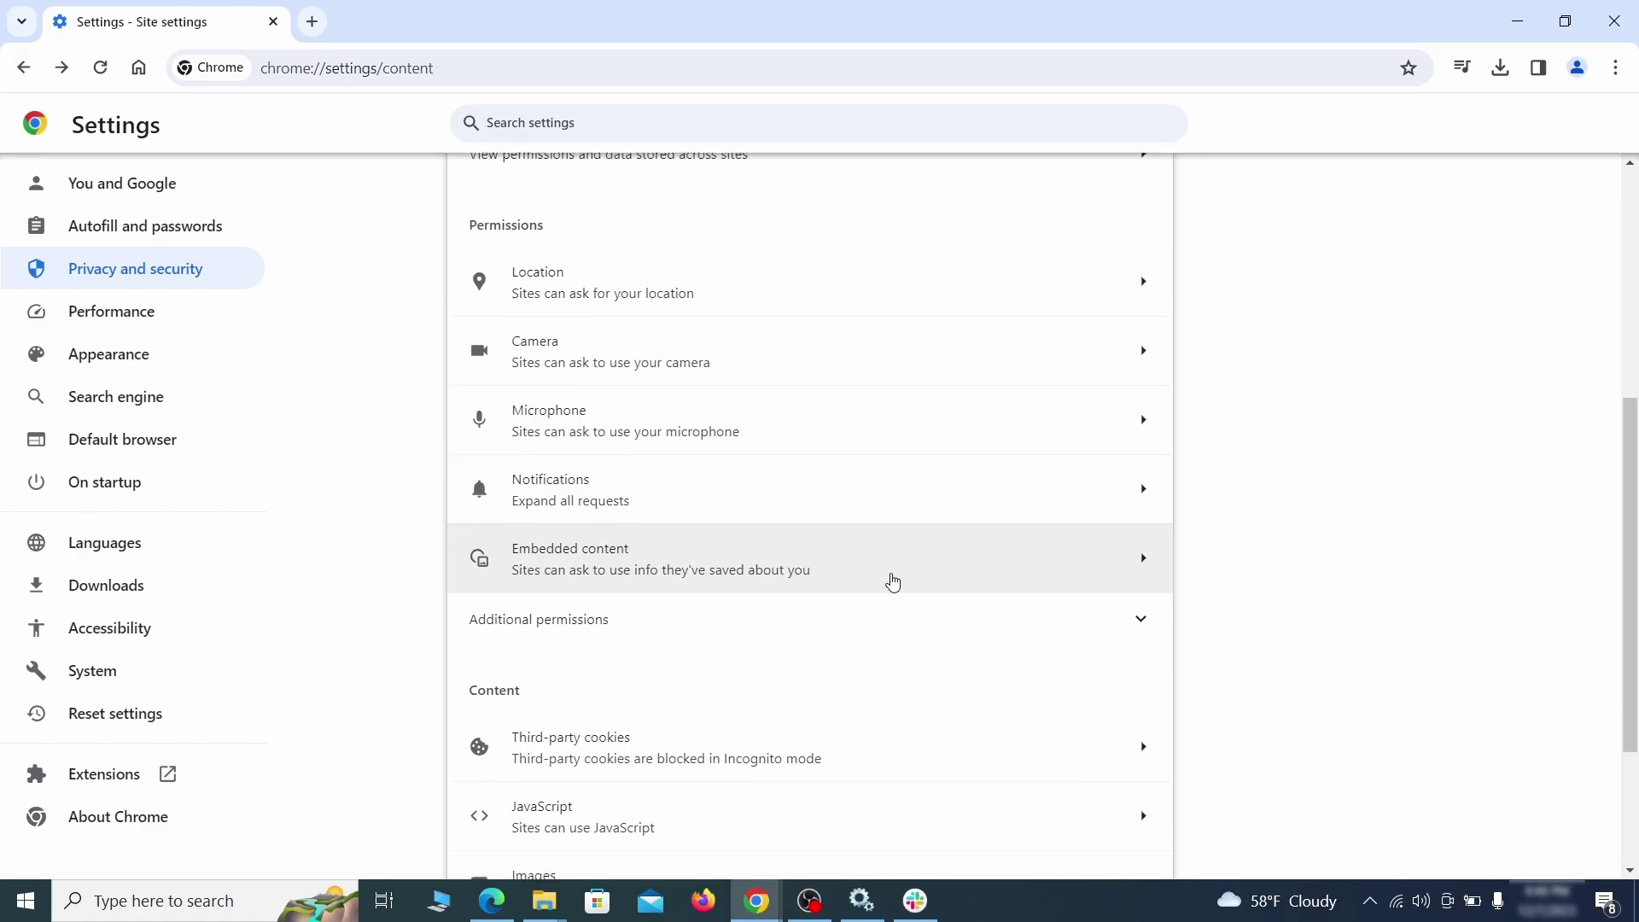
- Open the third-party cookies settings
scroll(884, 576, "down", 2)
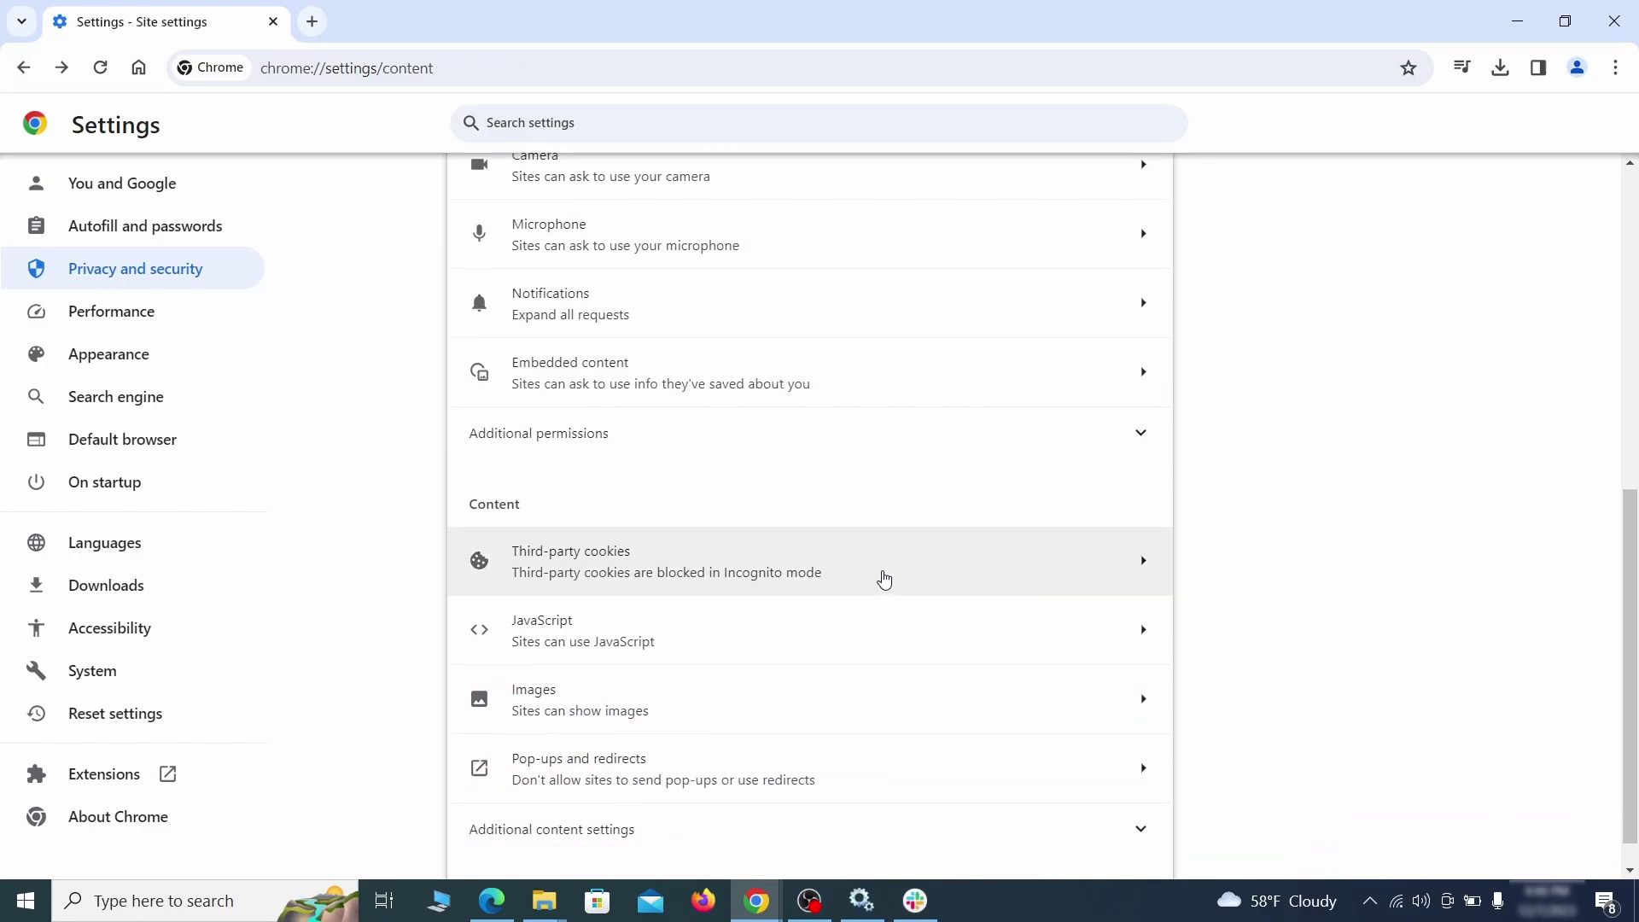
left_click(881, 575)
scroll(904, 634, "down", 5)
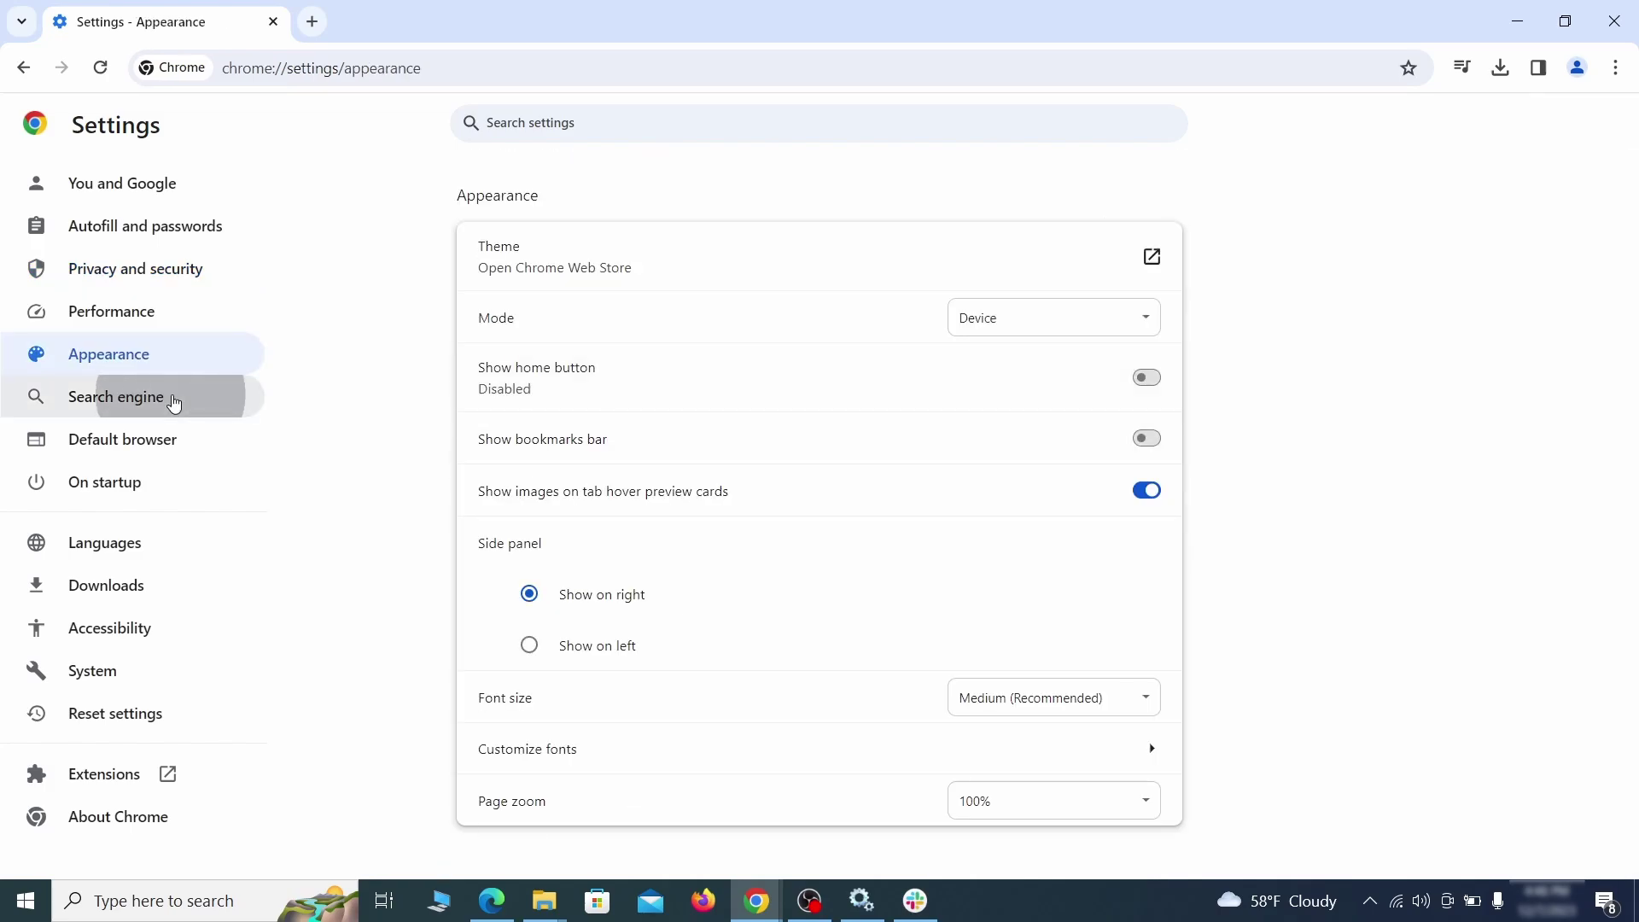
- Delete the ExampleRougeURL.com site search from the managed search engines
left_click(172, 396)
left_click(1056, 320)
scroll(1050, 448, "down", 8)
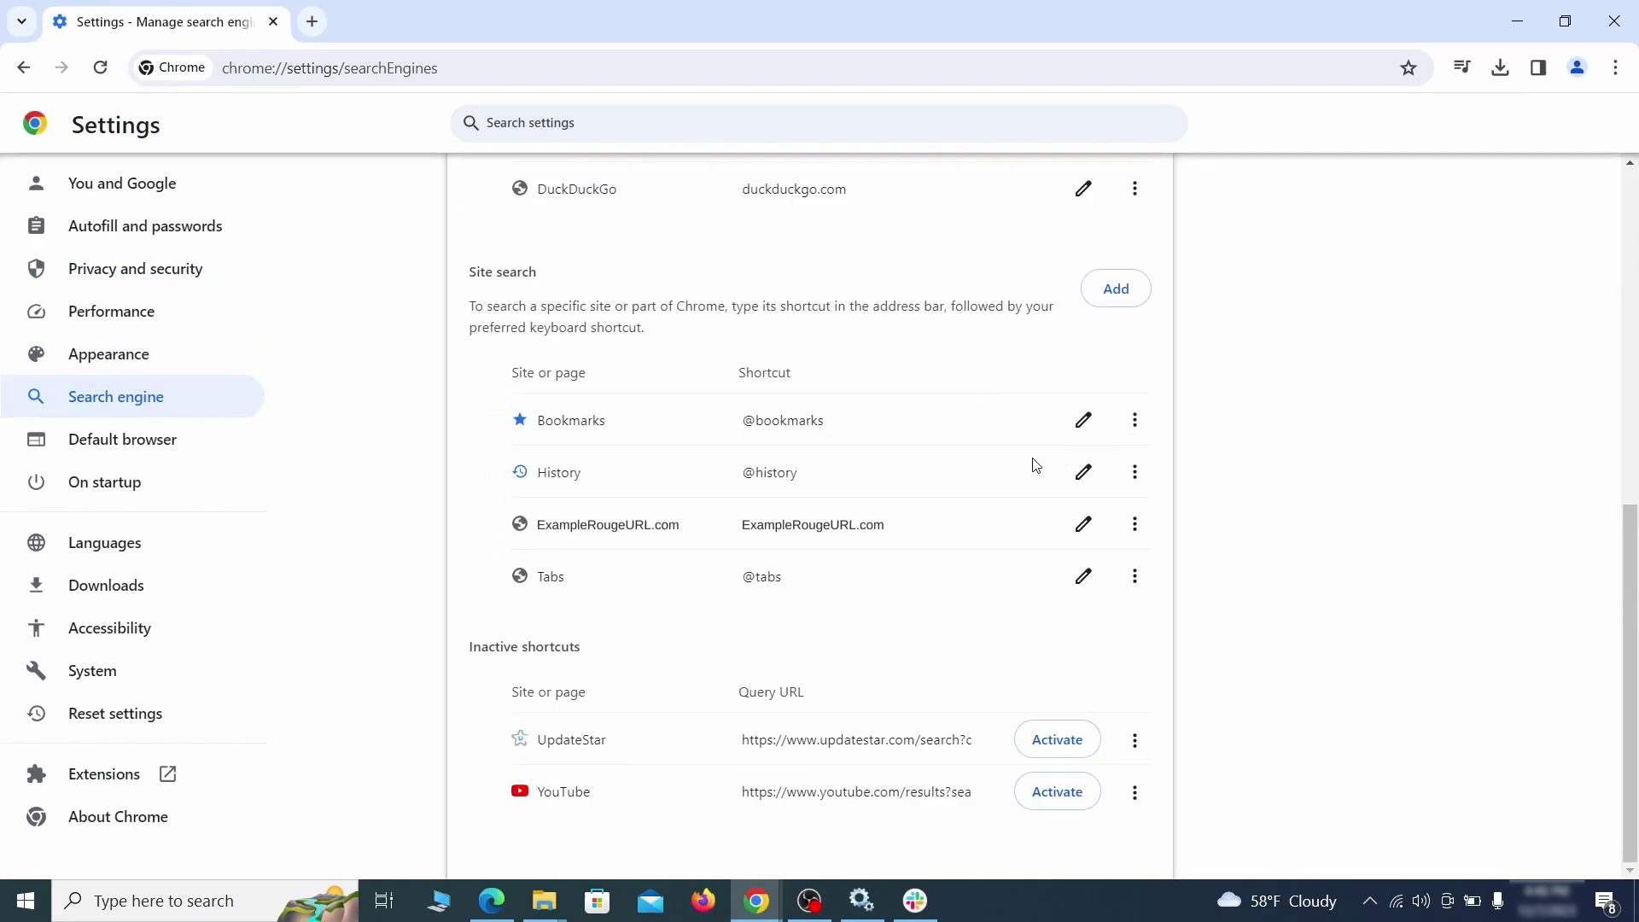
left_click(1134, 525)
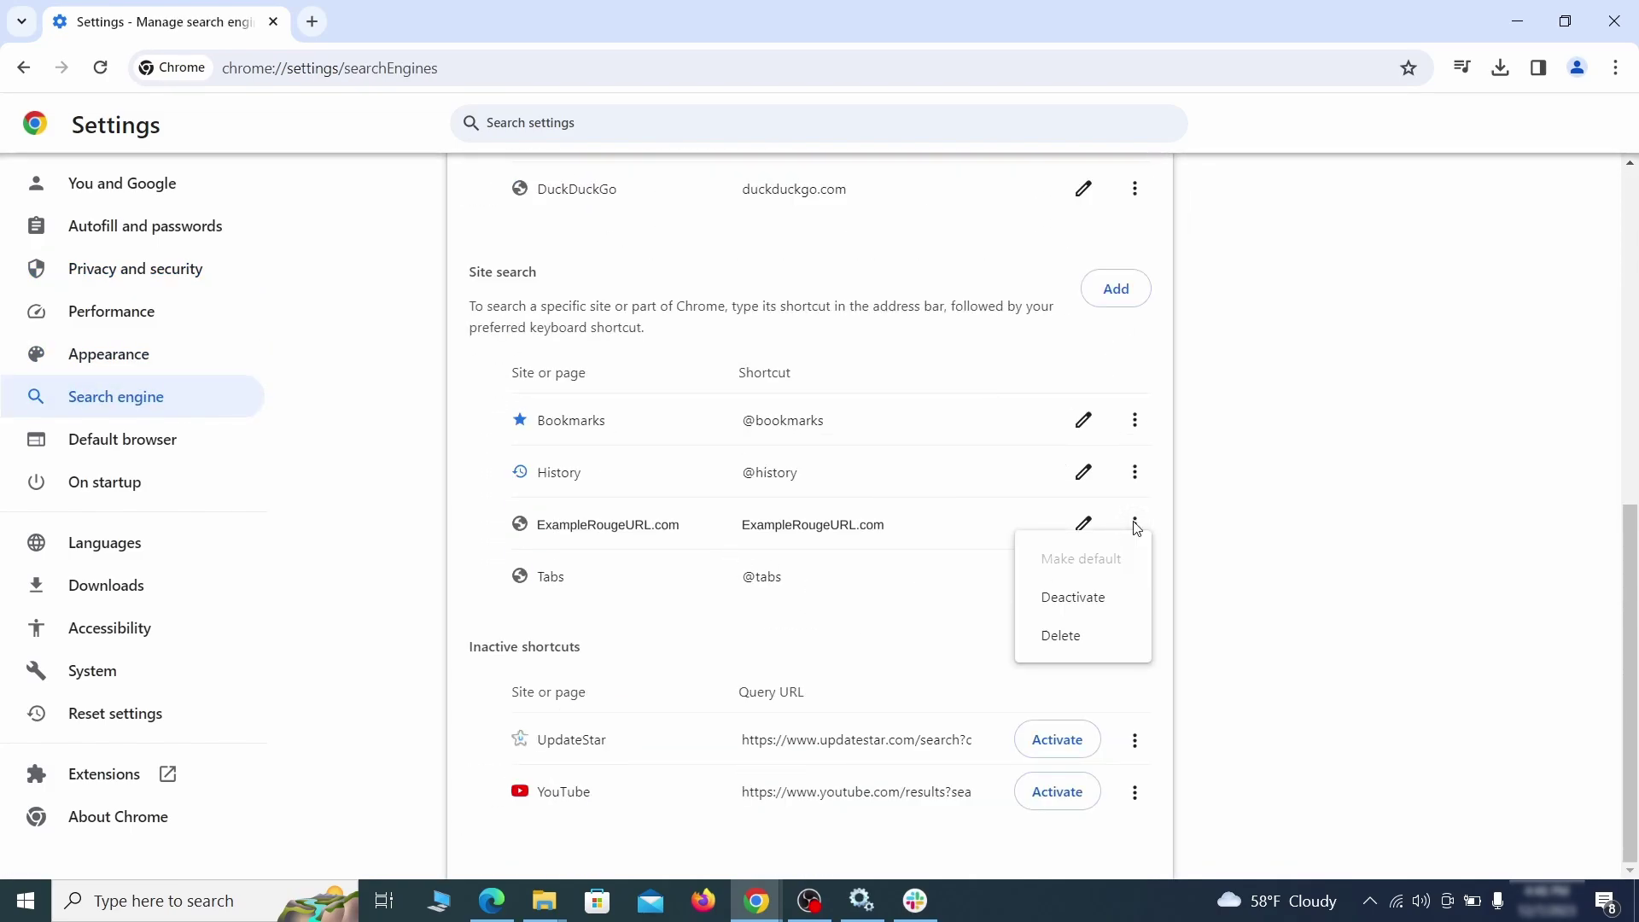
left_click(1061, 636)
key("alt+Left")
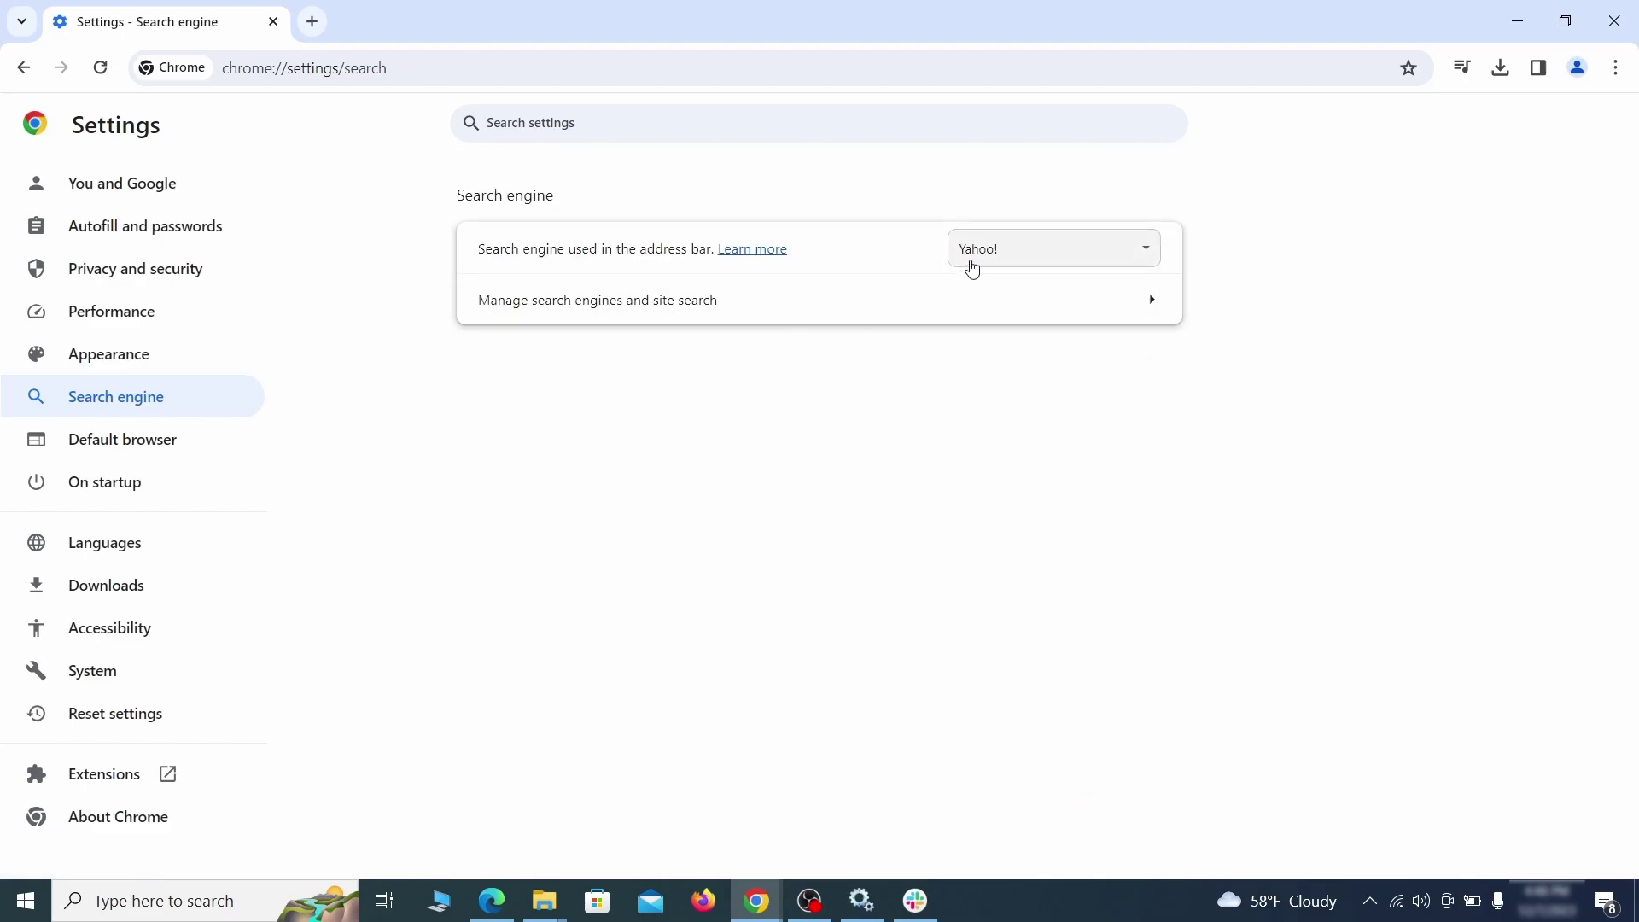
- Make Google the default search engine
left_click(1119, 257)
left_click(1077, 276)
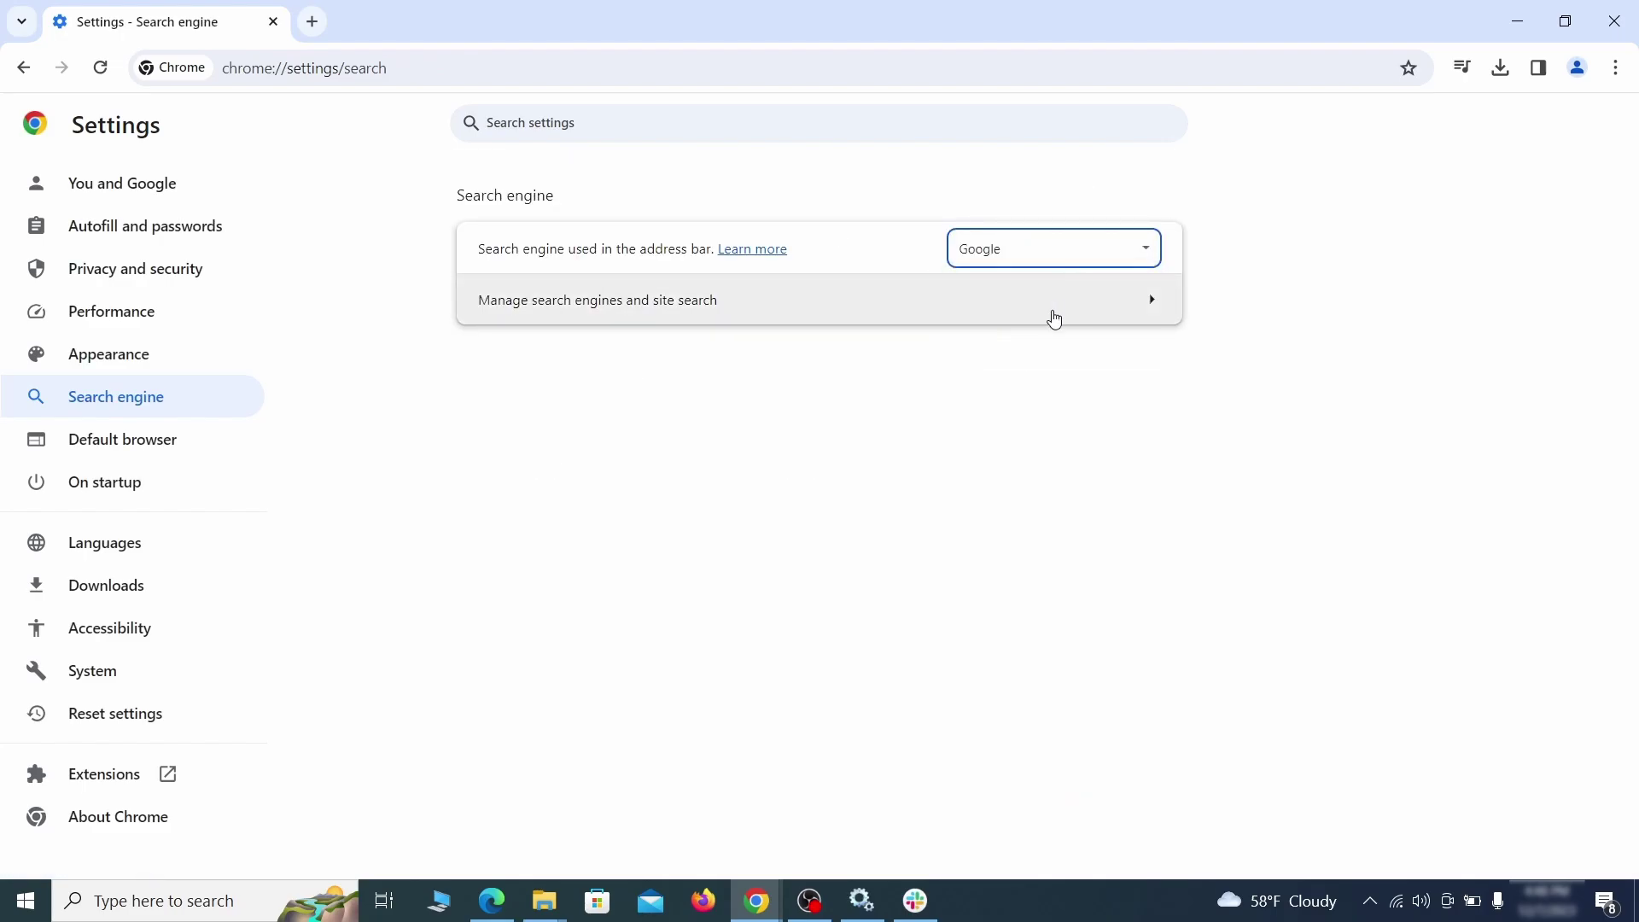
left_click(1055, 319)
- Remove the ExampleRougeURL.com page from the startup pages
left_click(128, 480)
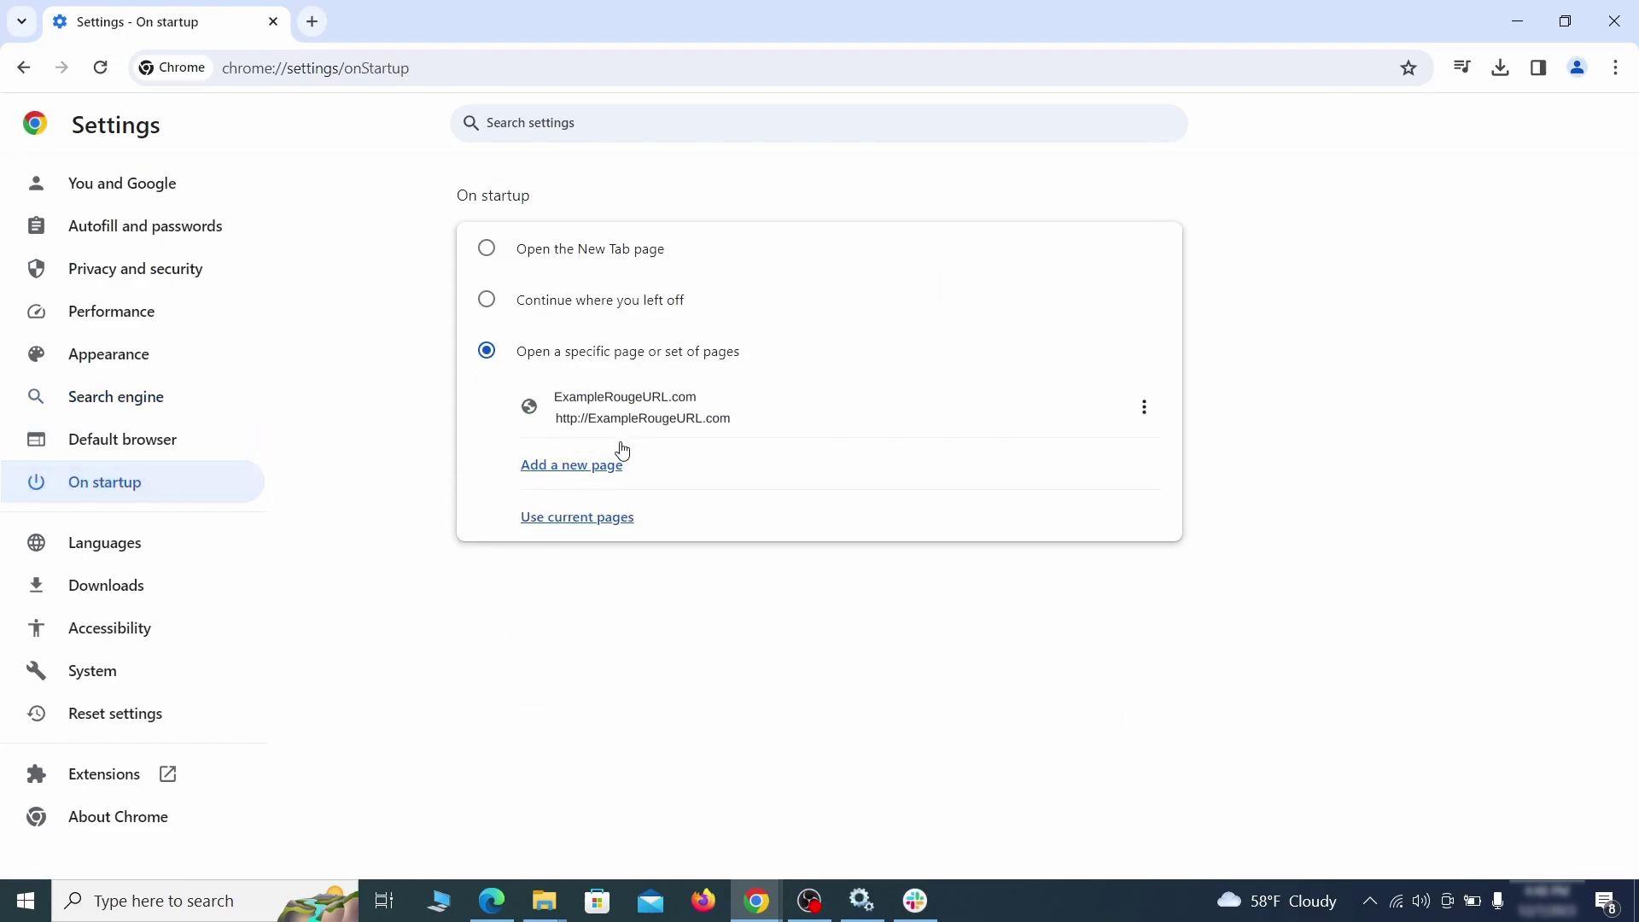
left_click(1145, 410)
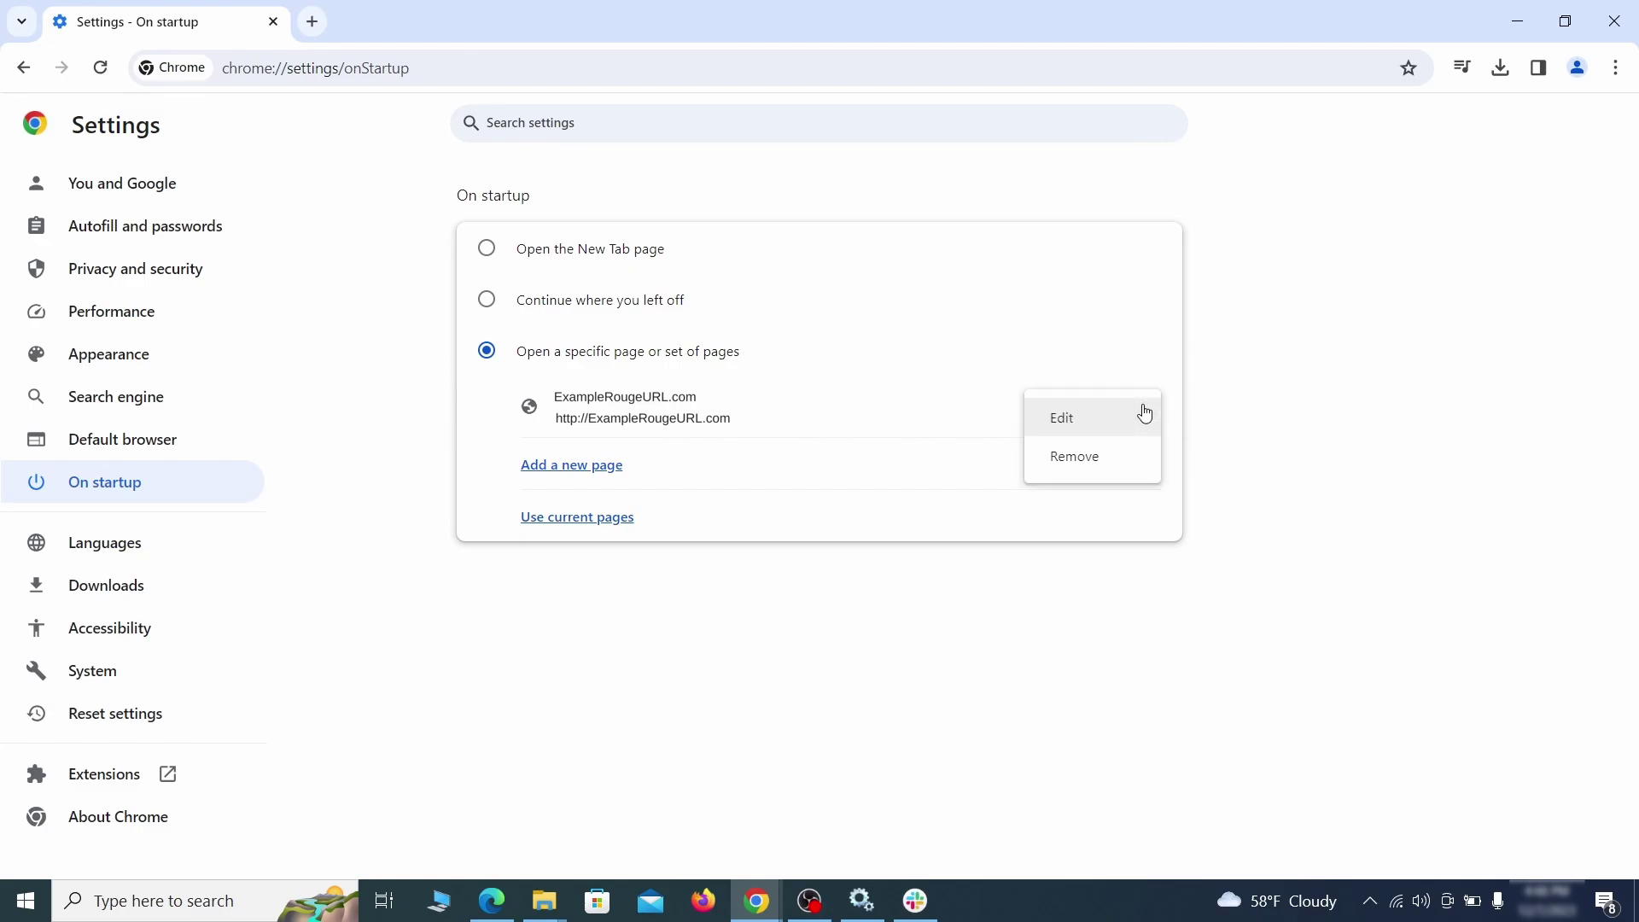
left_click(1094, 458)
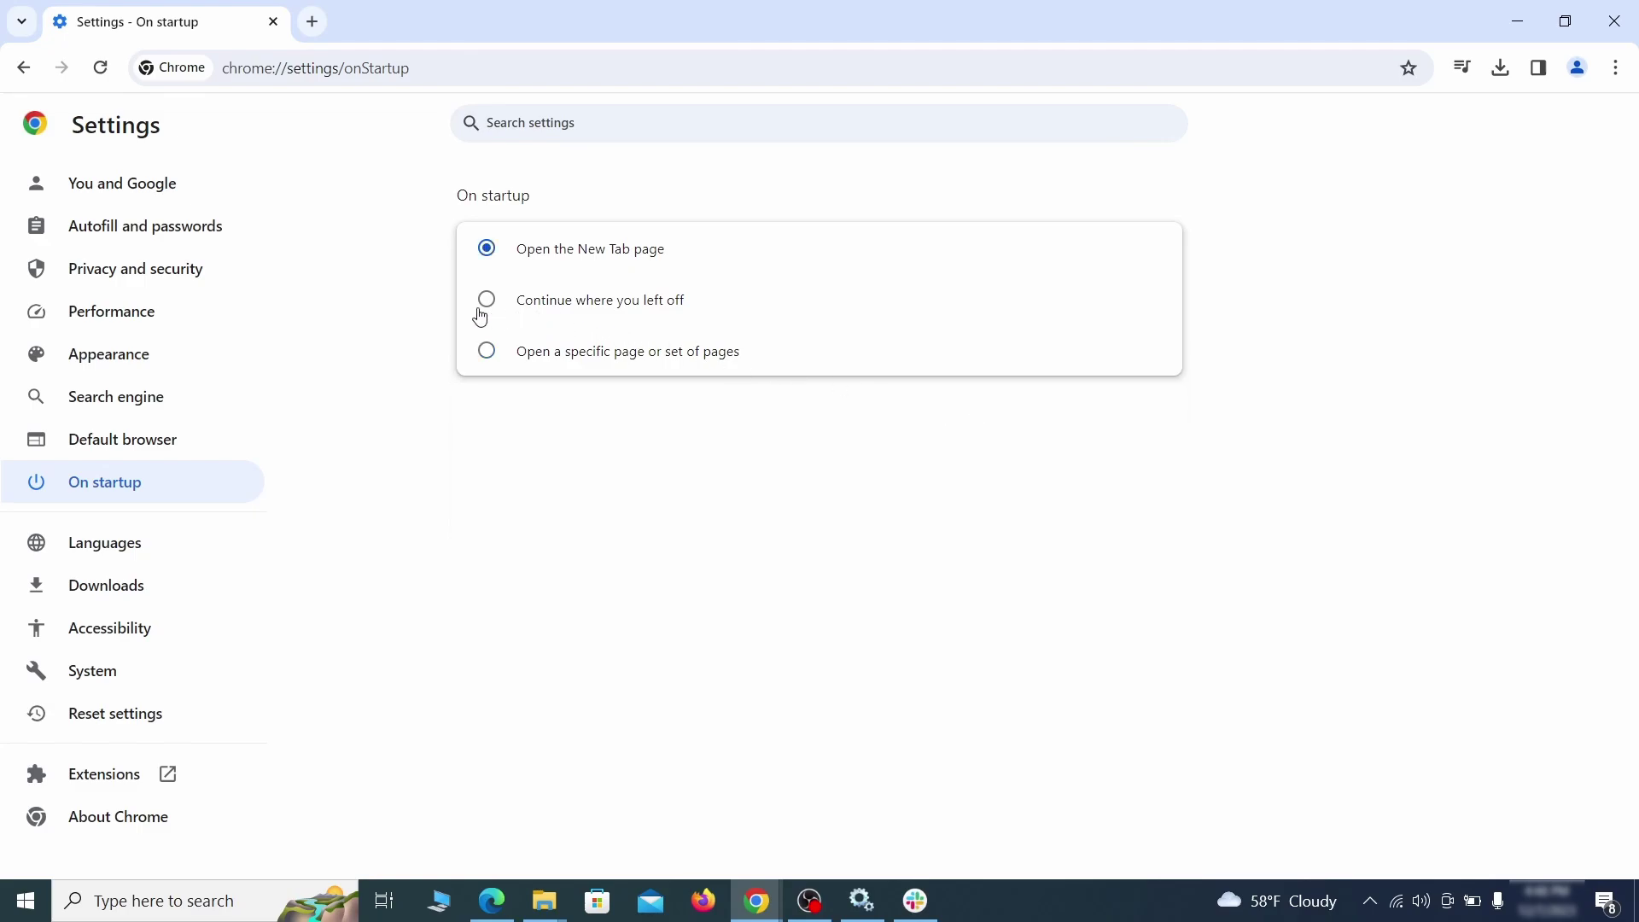